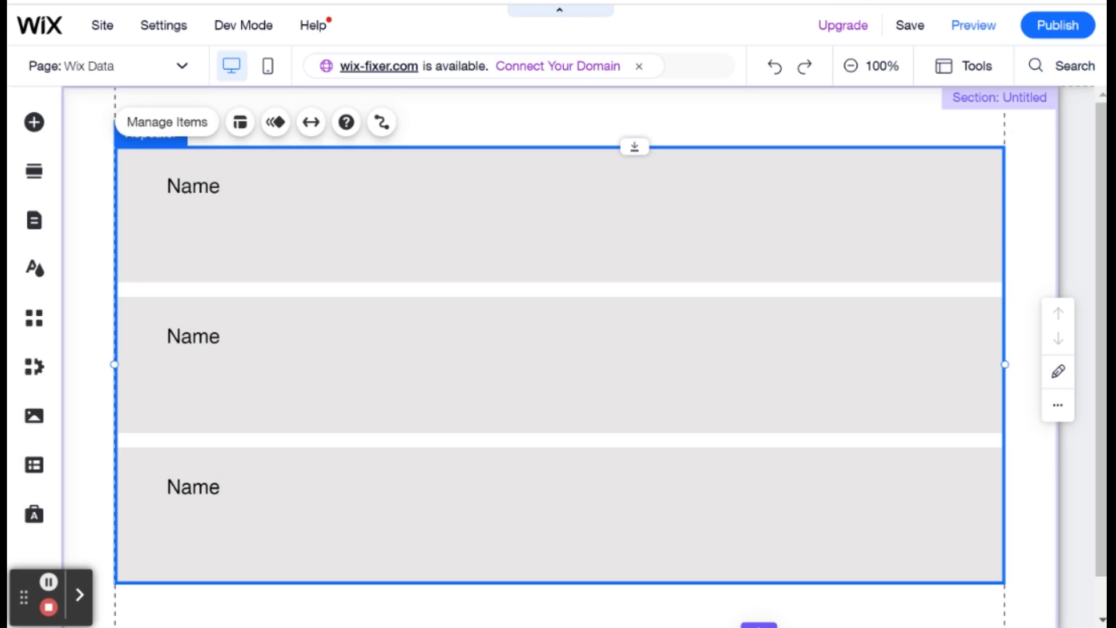
{"action": "left_click", "coordinate": [298, 194]}
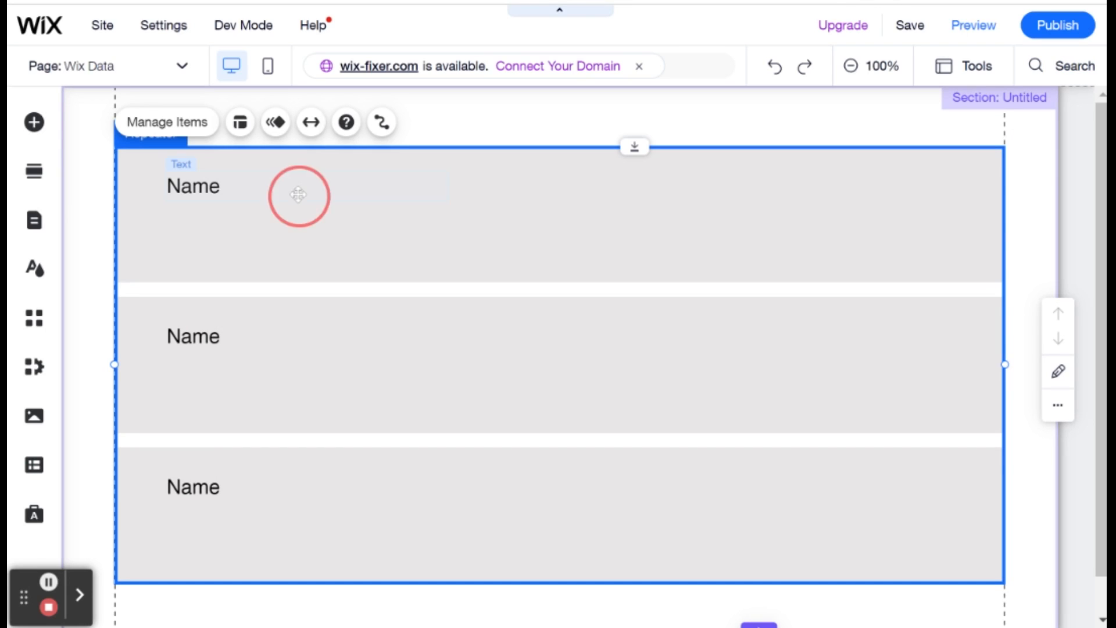
{"action": "left_click", "coordinate": [348, 365]}
{"action": "left_click", "coordinate": [356, 473]}
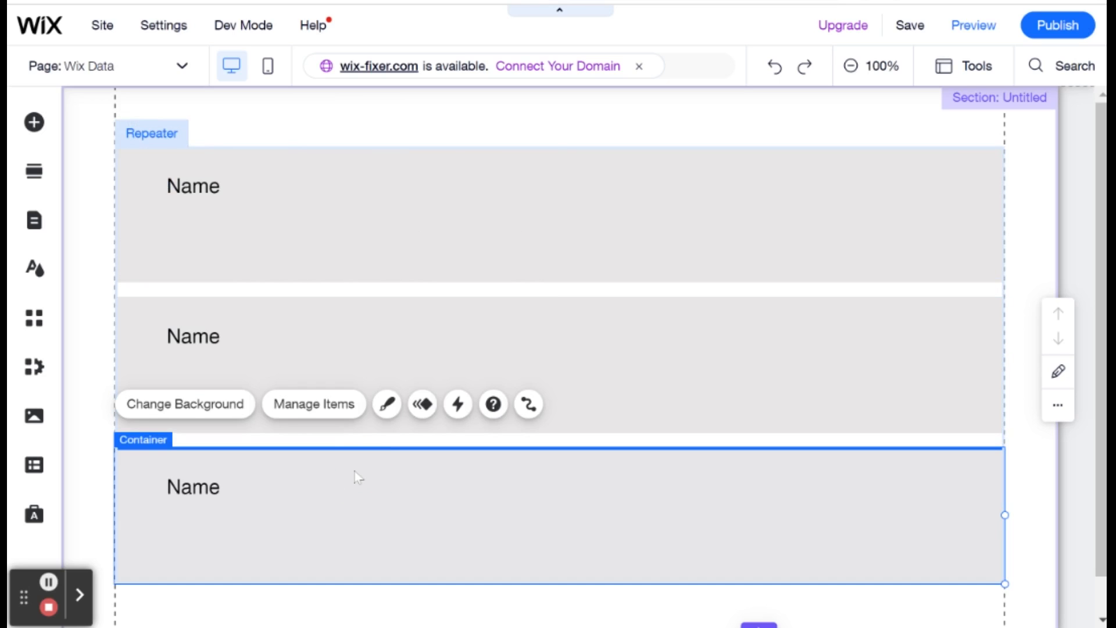
{"action": "left_click", "coordinate": [393, 181]}
{"action": "left_click", "coordinate": [456, 163]}
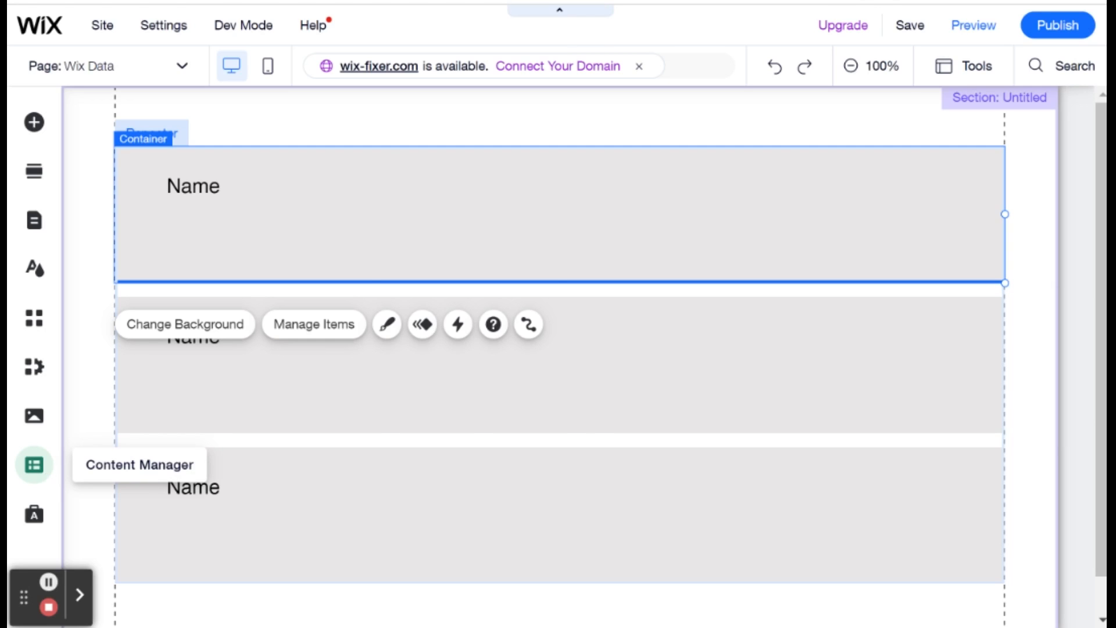
Add a Dataset element to the page from the content elements and place it in the first repeater item's right end
{"action": "left_click", "coordinate": [47, 476]}
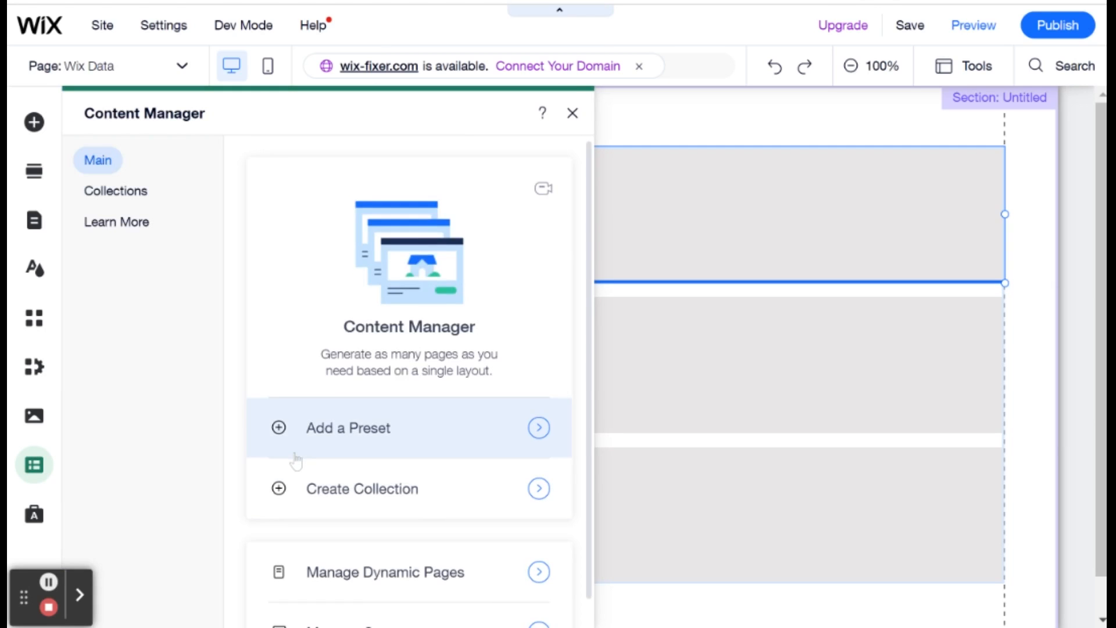
{"action": "scroll", "coordinate": [296, 461], "scroll_direction": "down", "scroll_amount": 2}
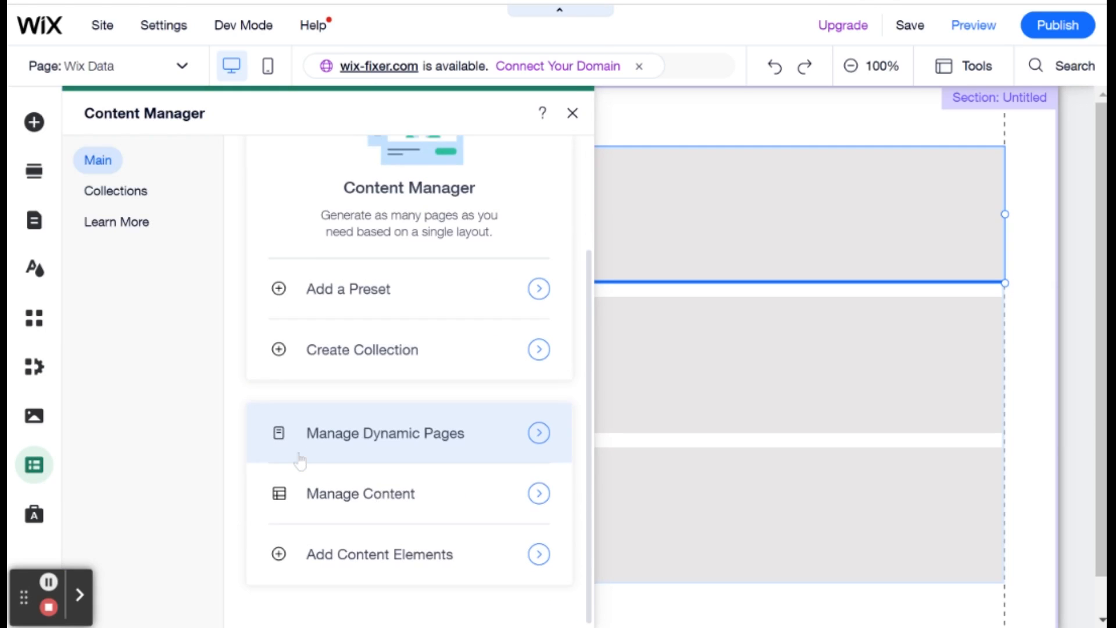
{"action": "left_click", "coordinate": [384, 565]}
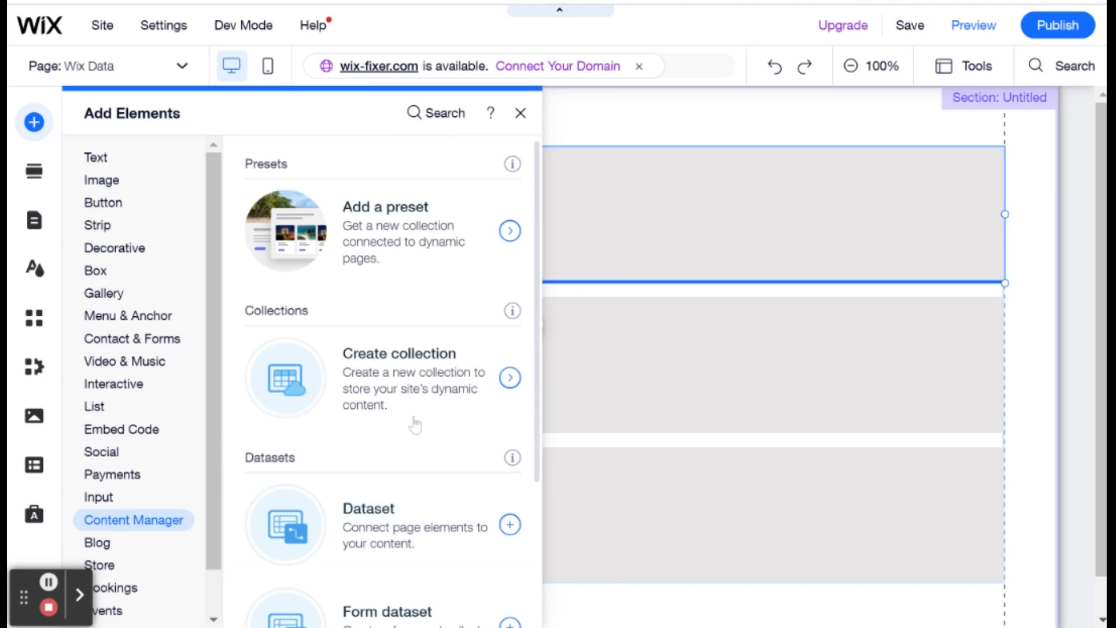
{"action": "scroll", "coordinate": [369, 352], "scroll_direction": "down", "scroll_amount": 3}
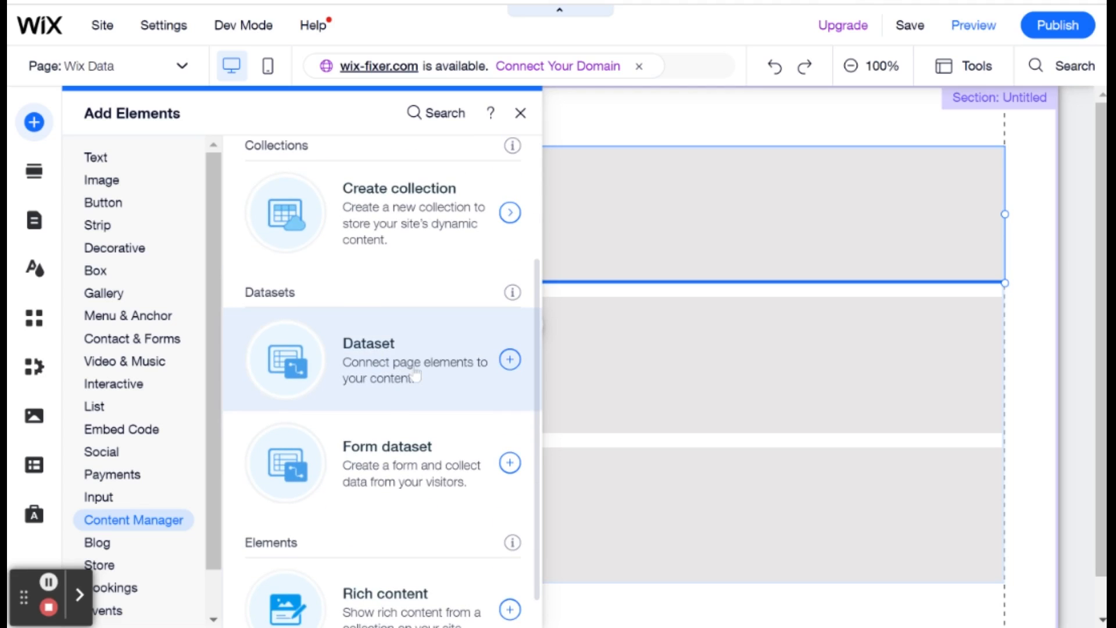
{"action": "left_click", "coordinate": [417, 372]}
{"action": "left_click", "coordinate": [567, 378]}
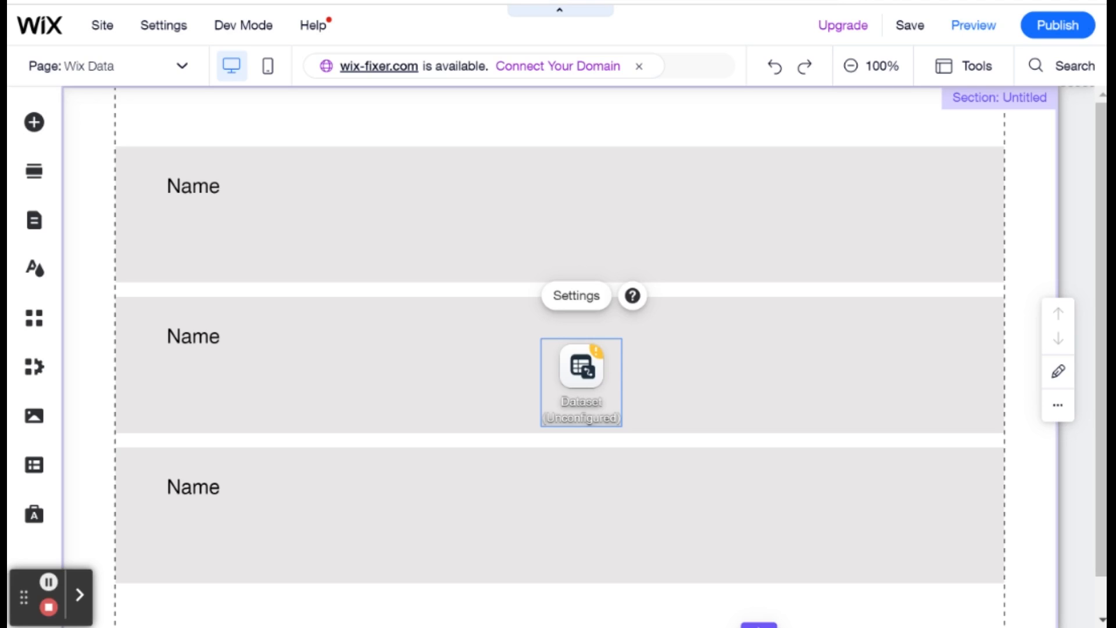
{"action": "left_click_drag", "start_coordinate": [574, 366], "coordinate": [959, 191]}
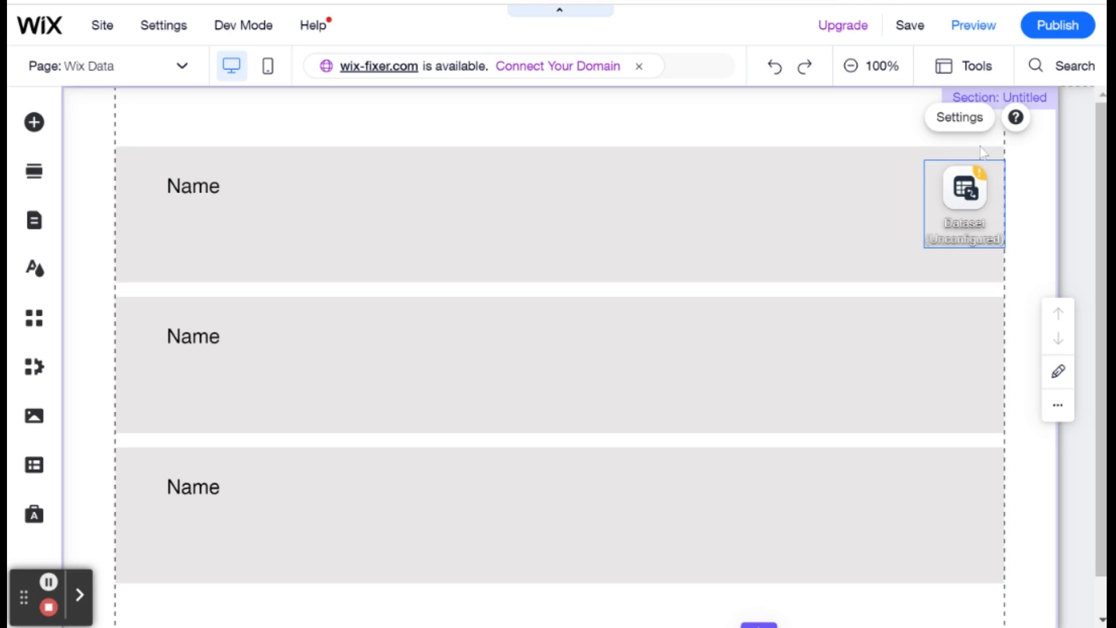
Connect the new dataset to the Collection Example collection and name the dataset Example Dataset
{"action": "left_click", "coordinate": [978, 122]}
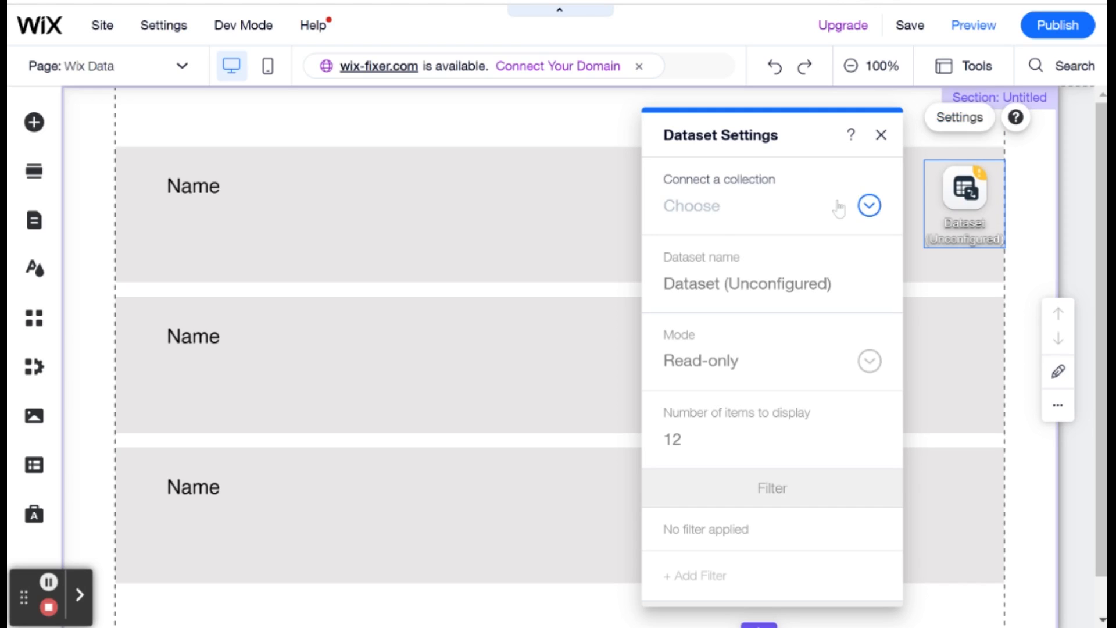
{"action": "left_click", "coordinate": [839, 205]}
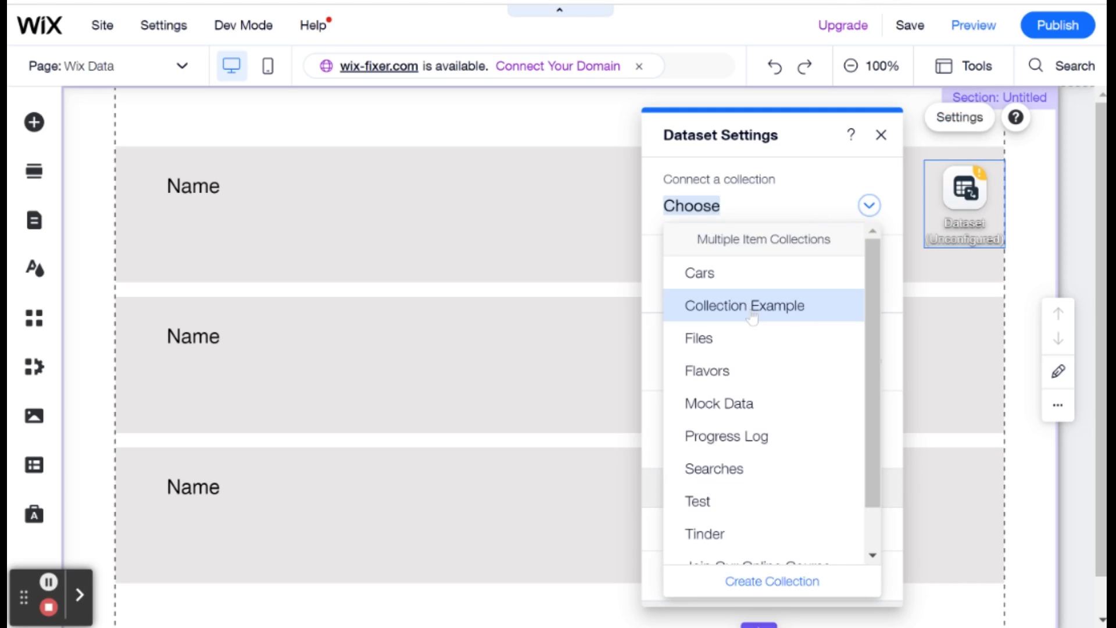
{"action": "left_click", "coordinate": [750, 309]}
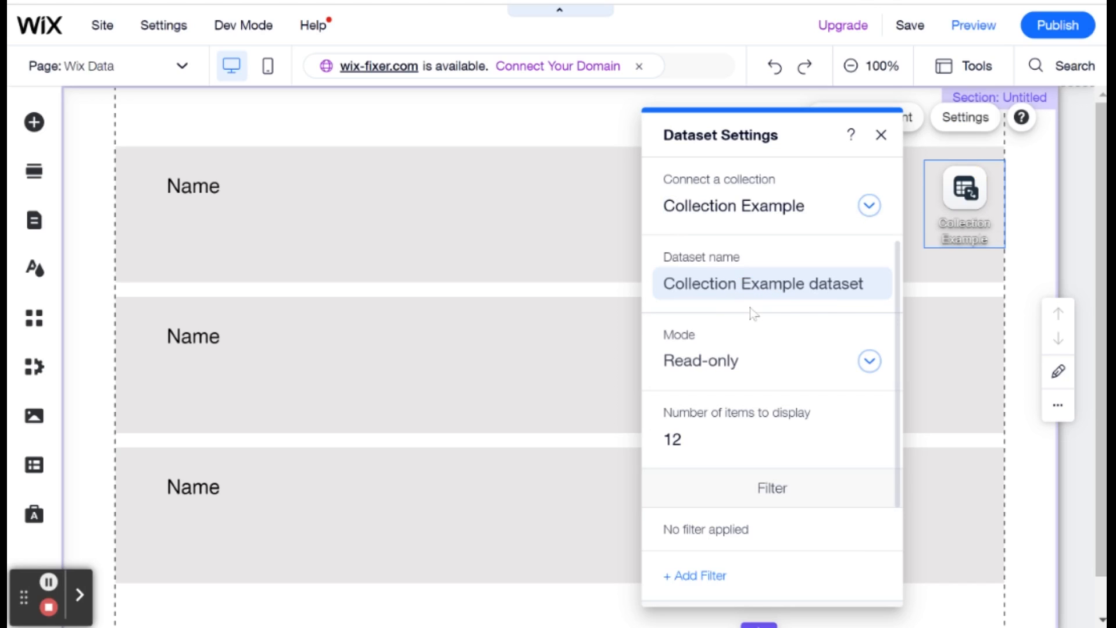
{"action": "left_click", "coordinate": [783, 302]}
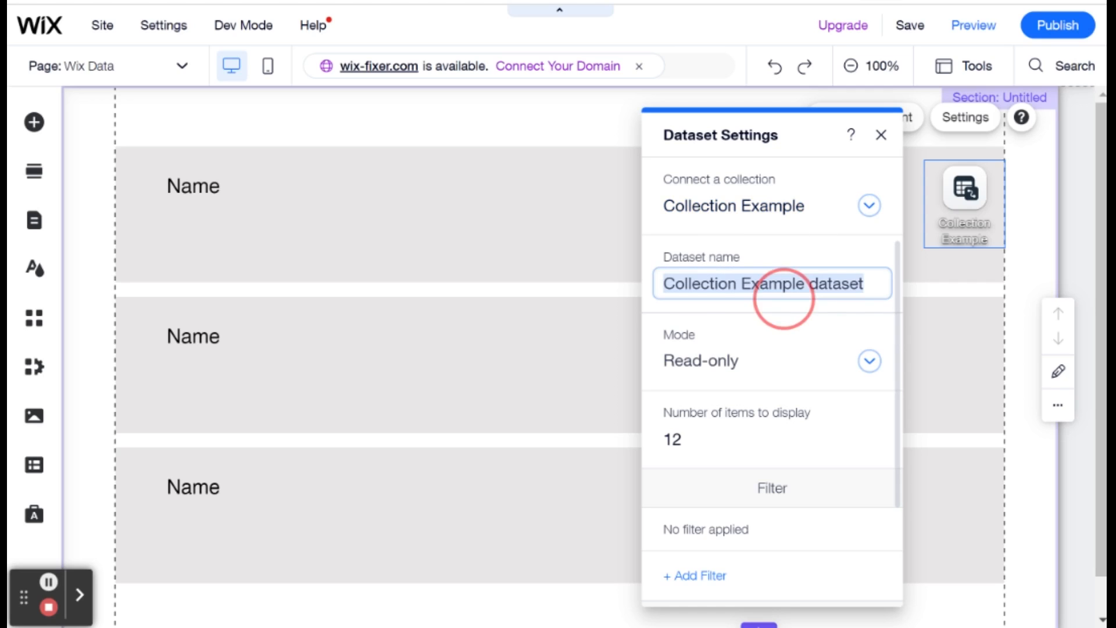
{"action": "type", "text": "Exam"}
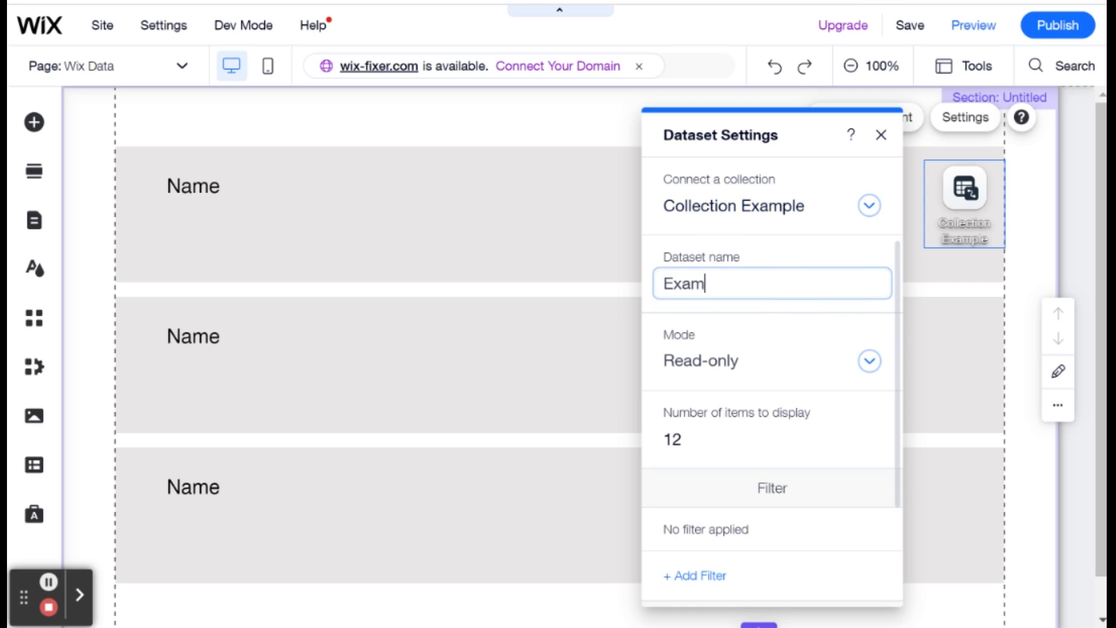
{"action": "type", "text": "ple Dataset"}
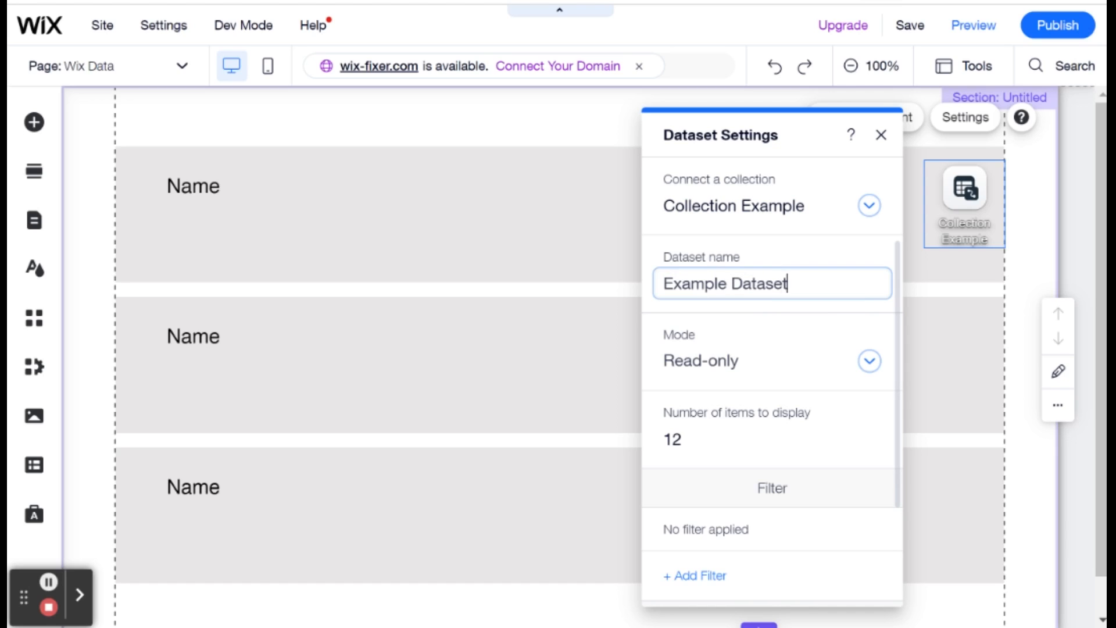
{"action": "key", "text": "Return"}
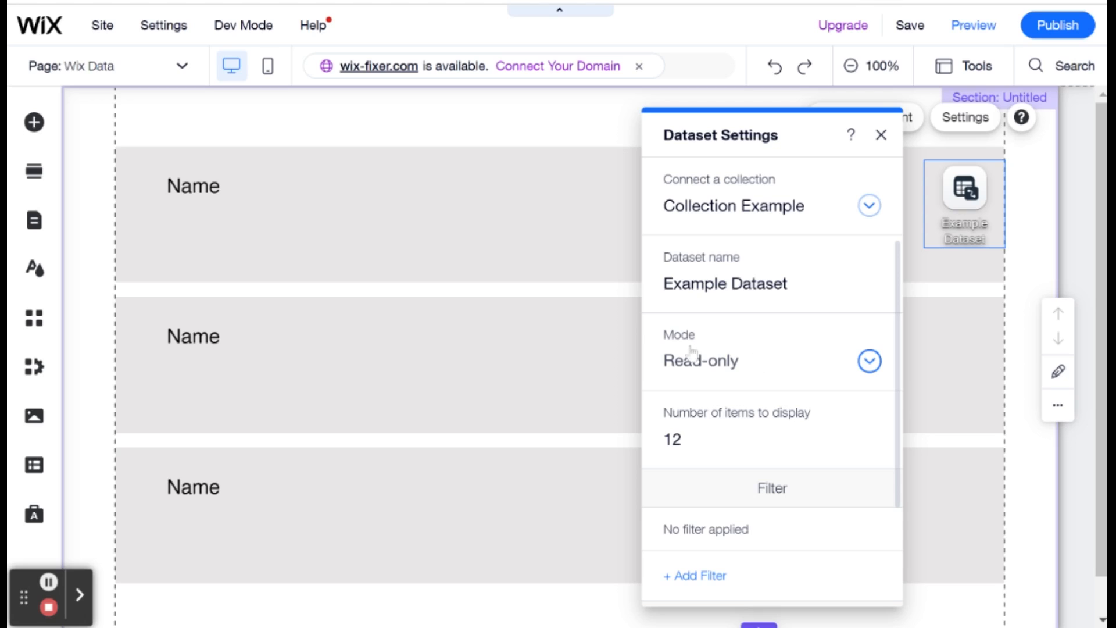
Review the dataset's available modes and its number-of-items setting without changing them
{"action": "left_click", "coordinate": [821, 370]}
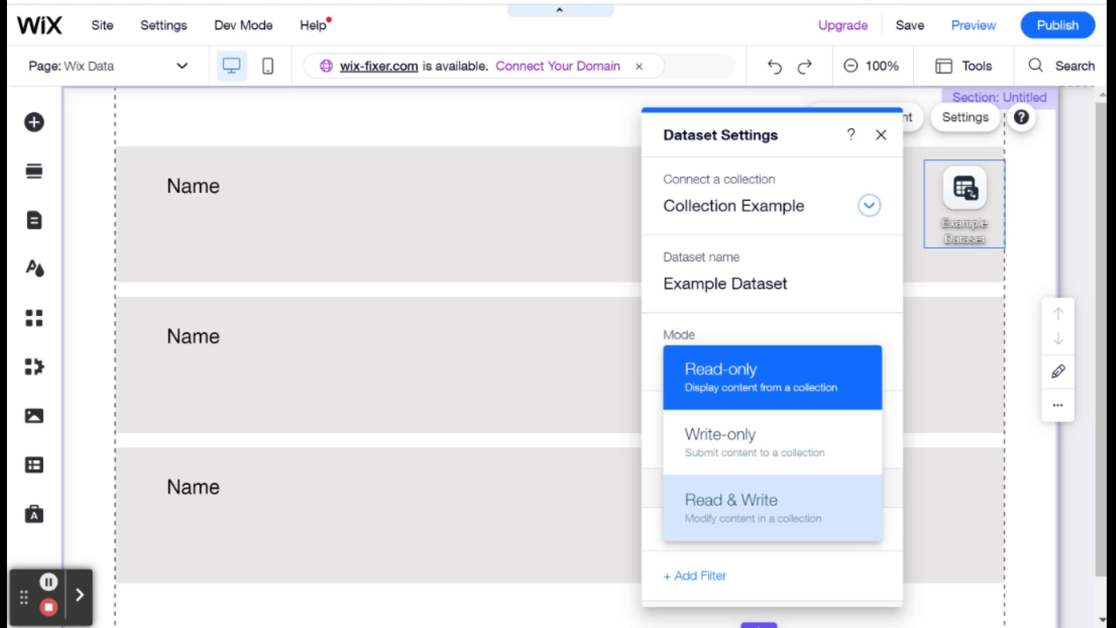
{"action": "left_click", "coordinate": [887, 312]}
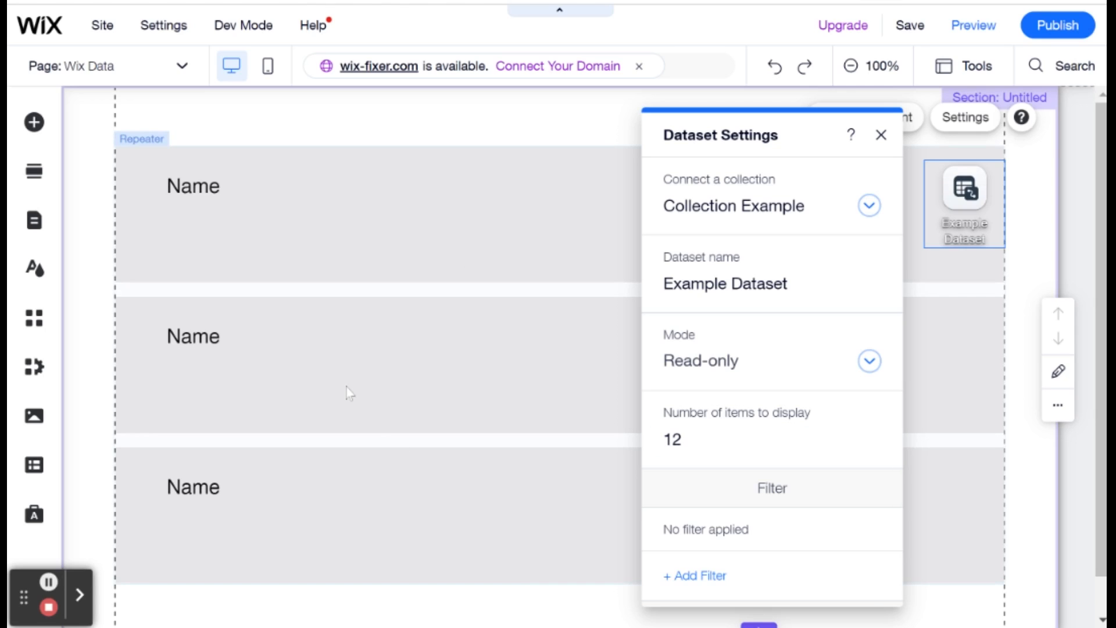
{"action": "scroll", "coordinate": [352, 393], "scroll_direction": "down", "scroll_amount": 1}
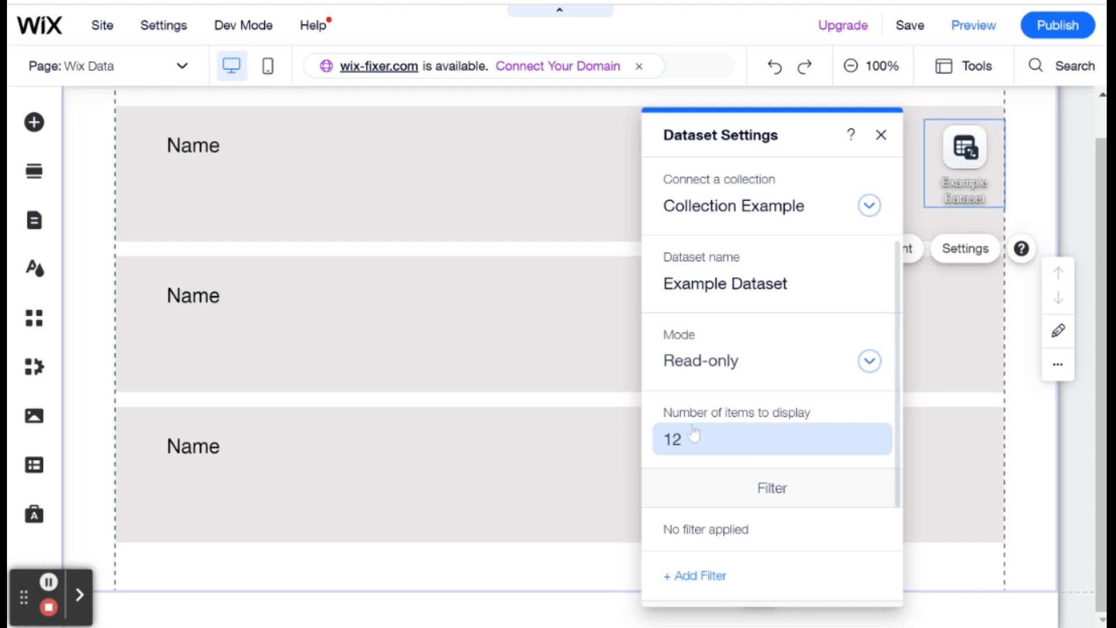
{"action": "scroll", "coordinate": [744, 430], "scroll_direction": "down", "scroll_amount": 3}
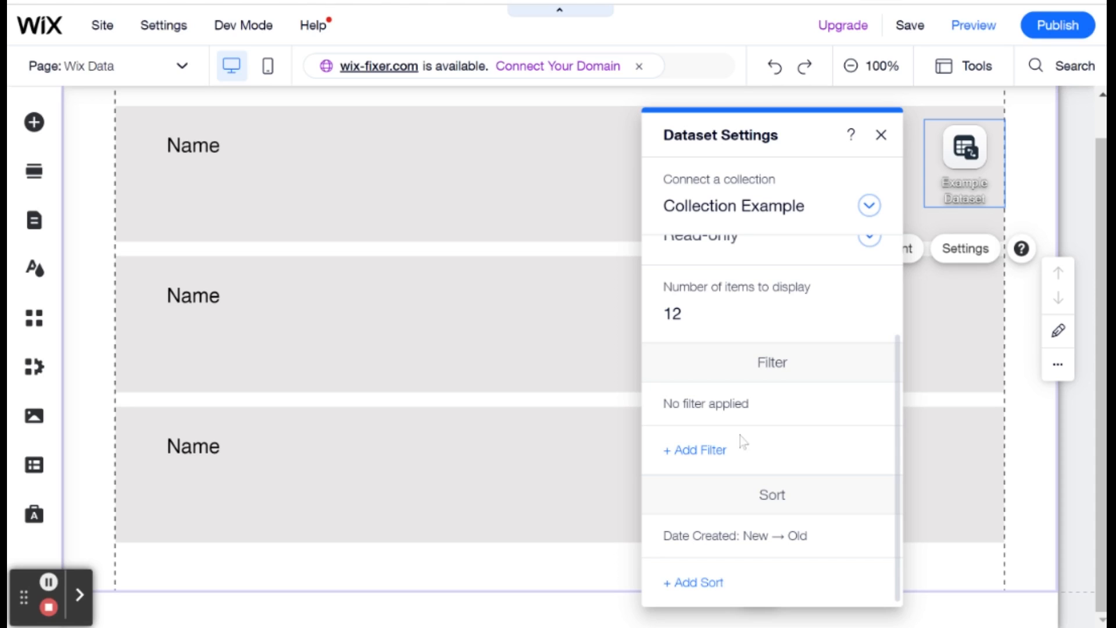
Examine the fields offered for a new dataset filter, leave without adding one, and look over the remaining dataset settings
{"action": "left_click", "coordinate": [700, 450]}
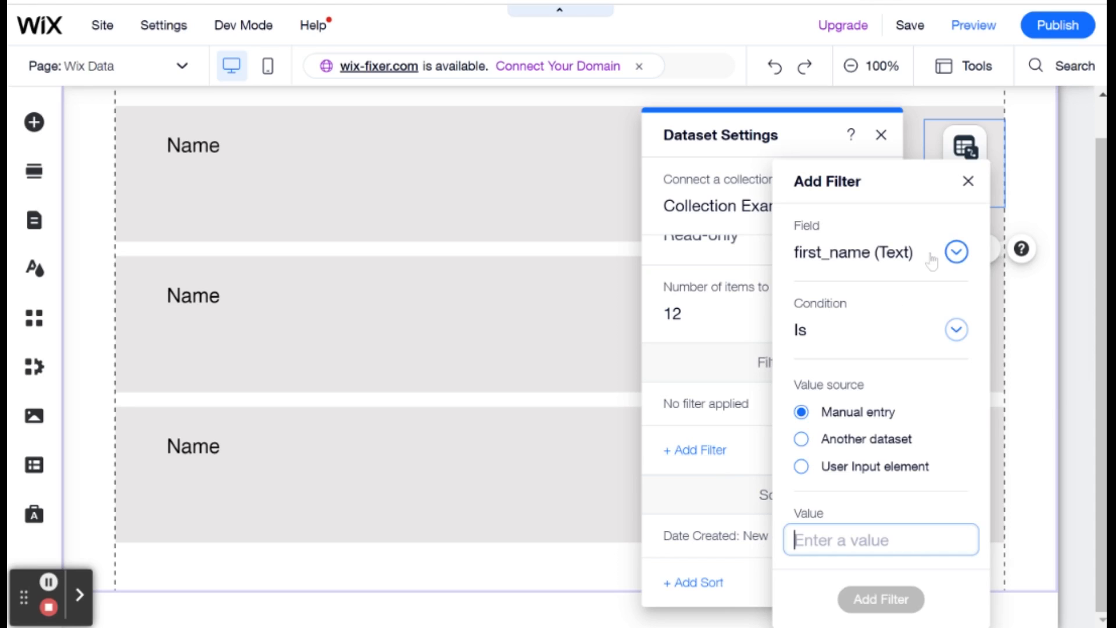
{"action": "left_click", "coordinate": [952, 253]}
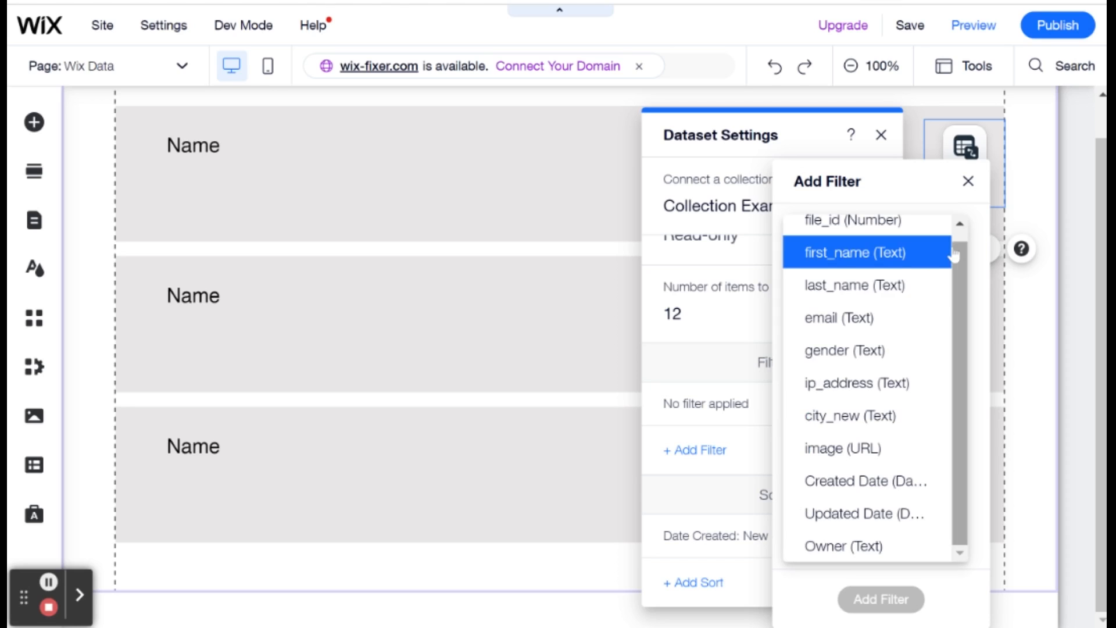
{"action": "left_click", "coordinate": [872, 257]}
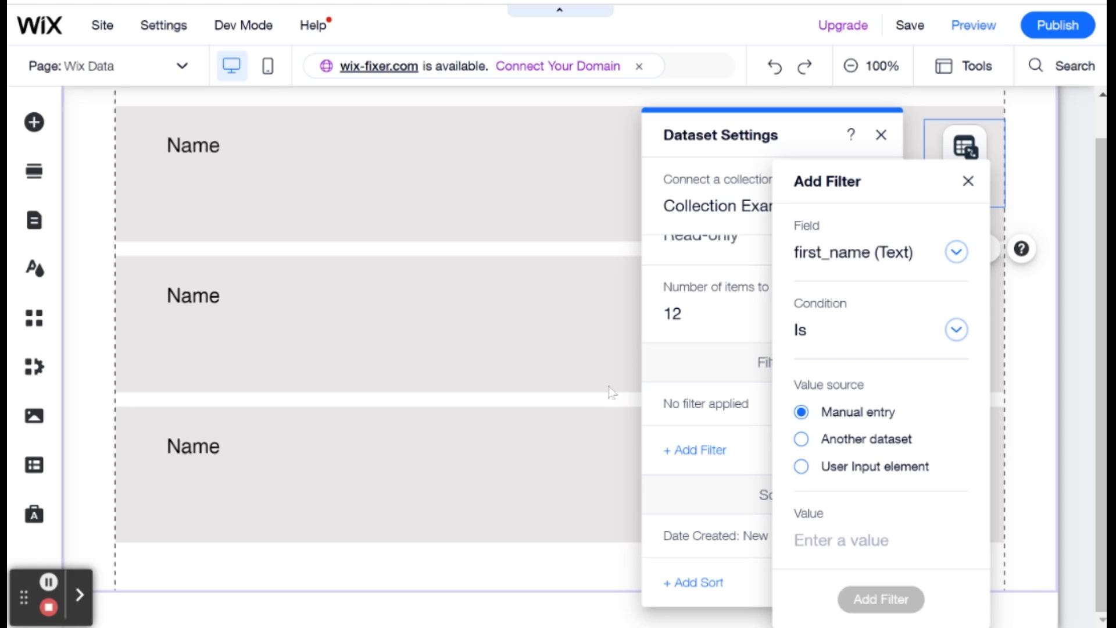
{"action": "left_click", "coordinate": [705, 385]}
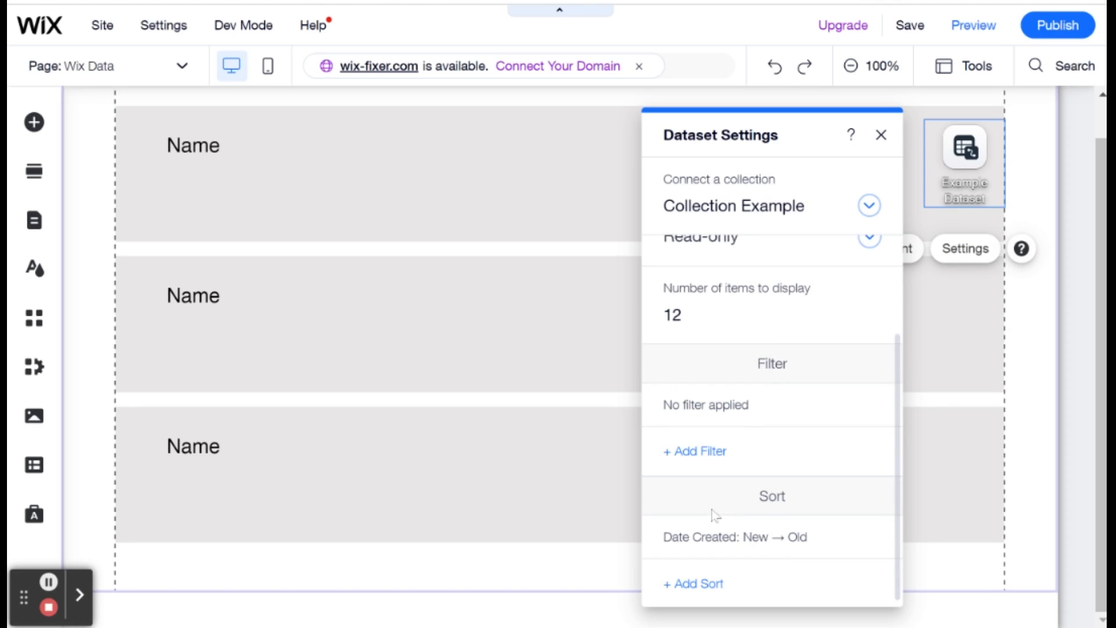
{"action": "scroll", "coordinate": [716, 516], "scroll_direction": "up", "scroll_amount": 2}
{"action": "scroll", "coordinate": [749, 592], "scroll_direction": "down", "scroll_amount": 1}
{"action": "scroll", "coordinate": [750, 592], "scroll_direction": "down", "scroll_amount": 1}
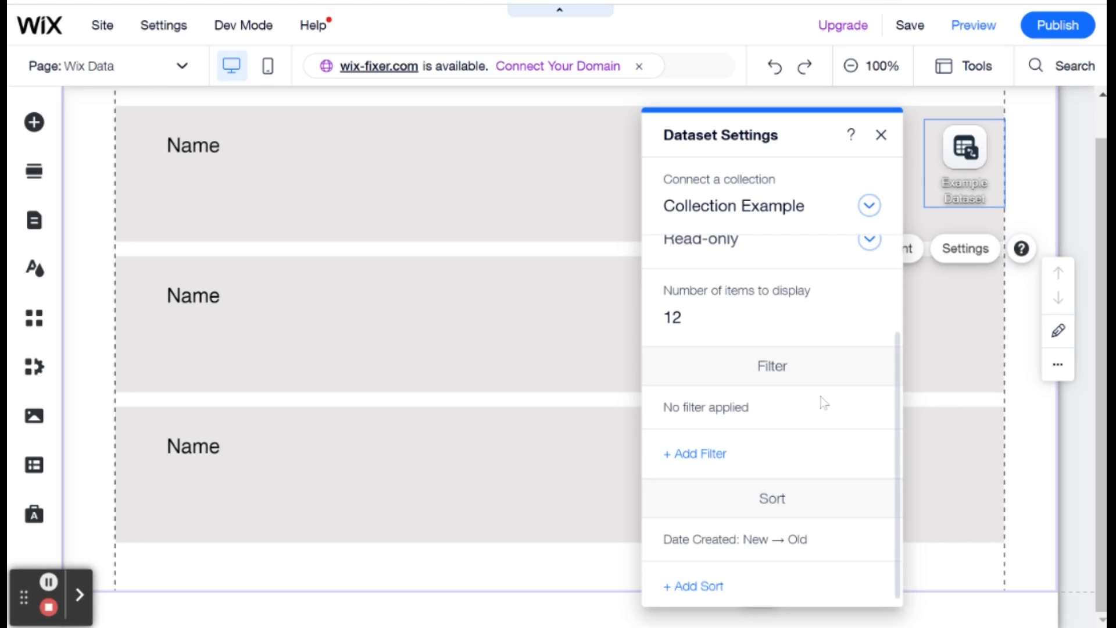
{"action": "scroll", "coordinate": [824, 402], "scroll_direction": "up", "scroll_amount": 3}
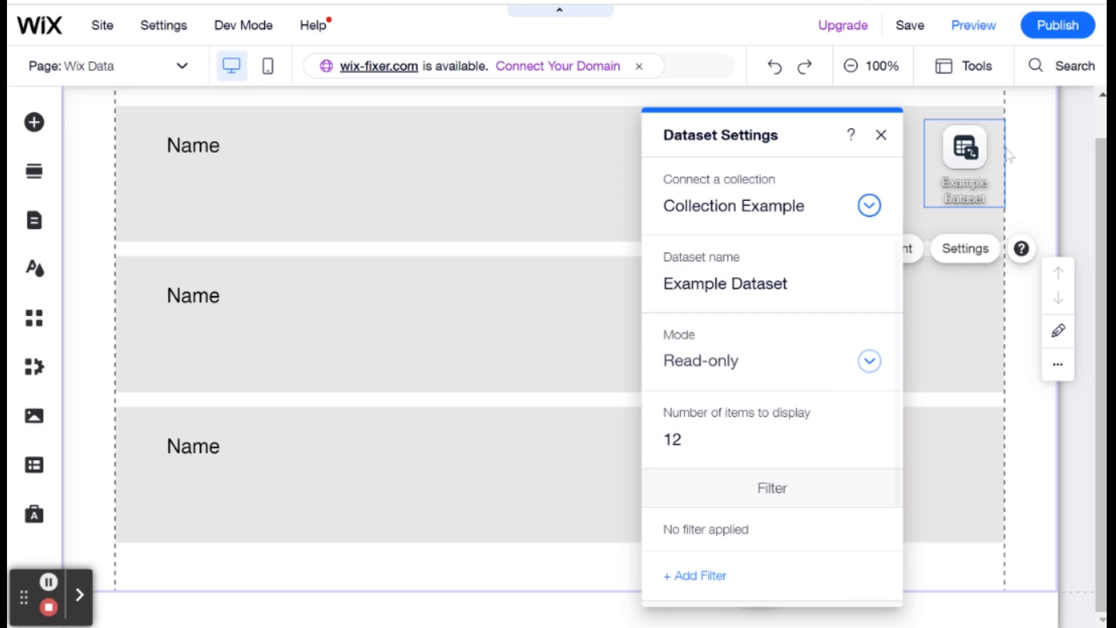
{"action": "scroll", "coordinate": [842, 378], "scroll_direction": "down", "scroll_amount": 1}
{"action": "scroll", "coordinate": [809, 349], "scroll_direction": "down", "scroll_amount": 3}
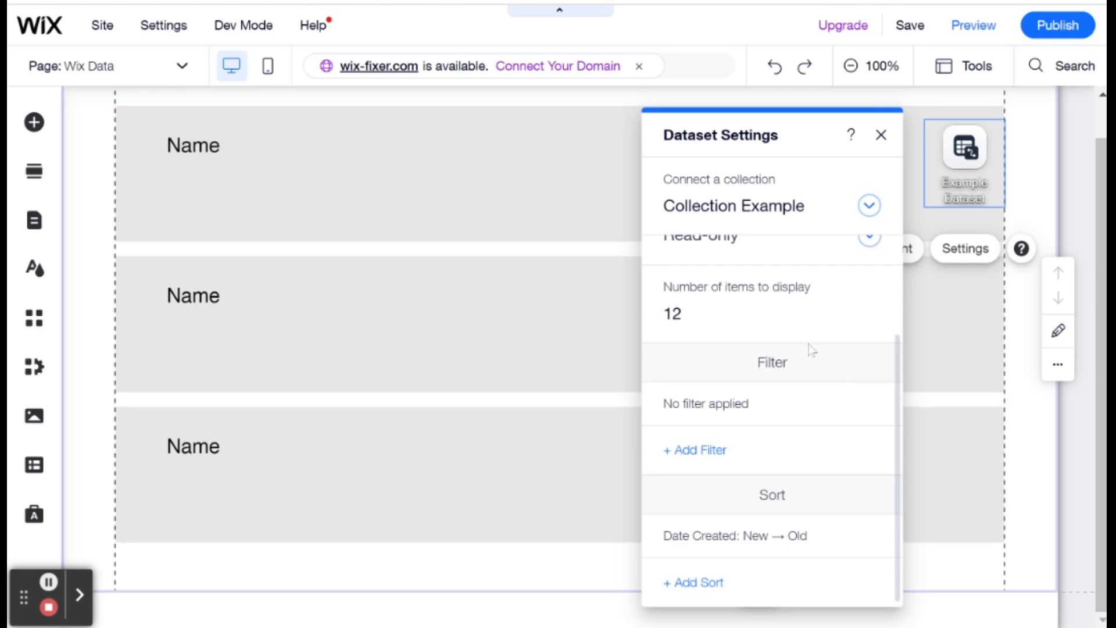
Connect the repeater to Example Dataset through its first item and look through the repeated items
{"action": "left_click", "coordinate": [496, 169]}
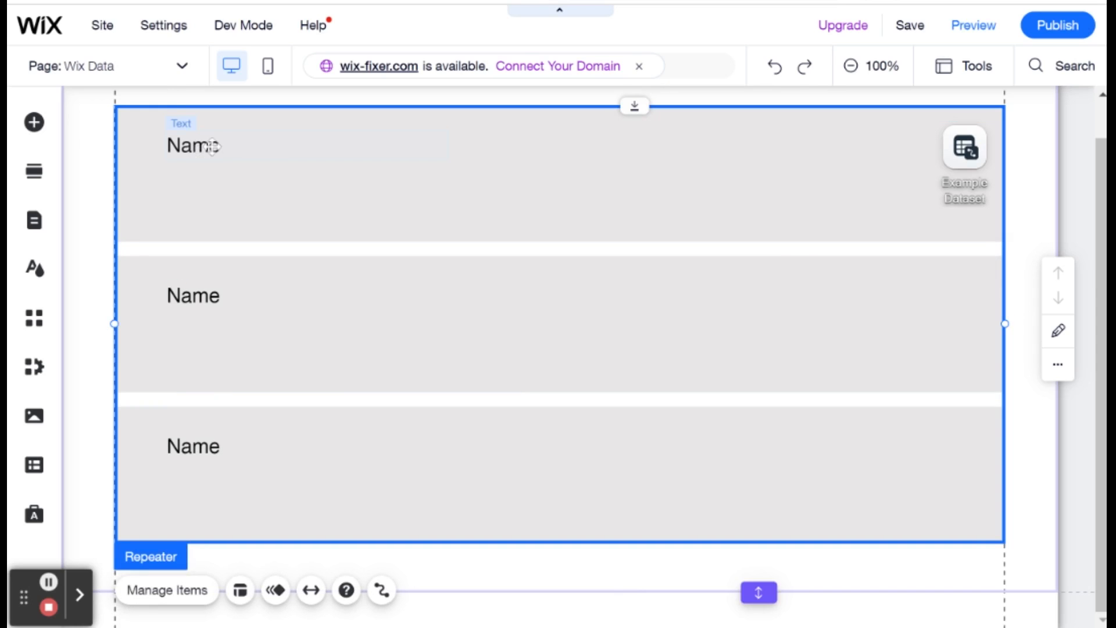
{"action": "left_click", "coordinate": [261, 138]}
{"action": "left_click", "coordinate": [516, 150]}
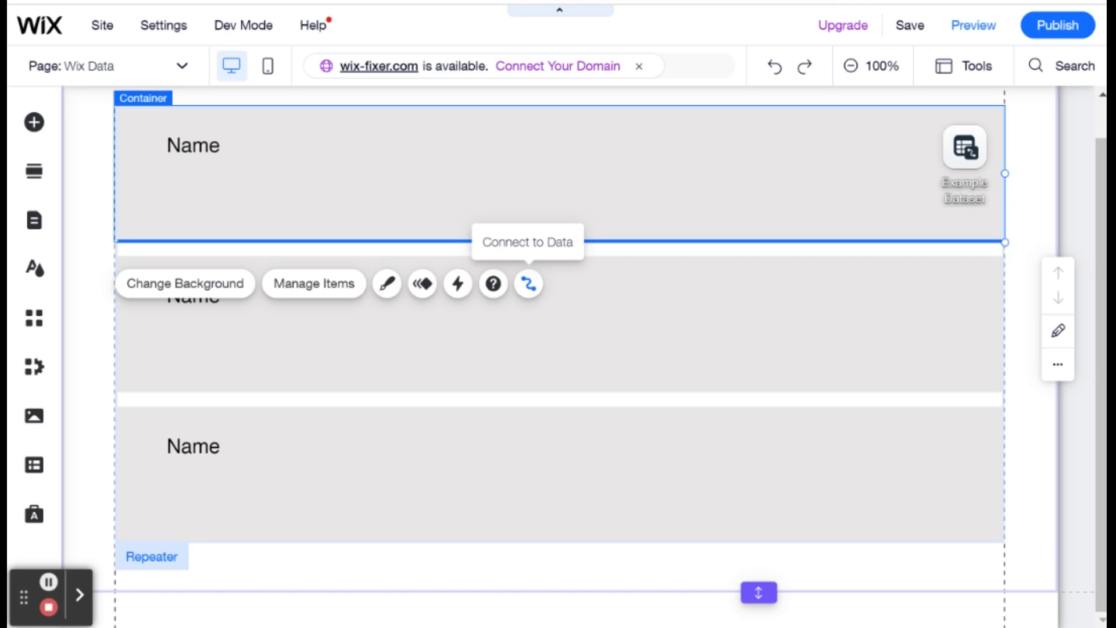
{"action": "left_click", "coordinate": [538, 293]}
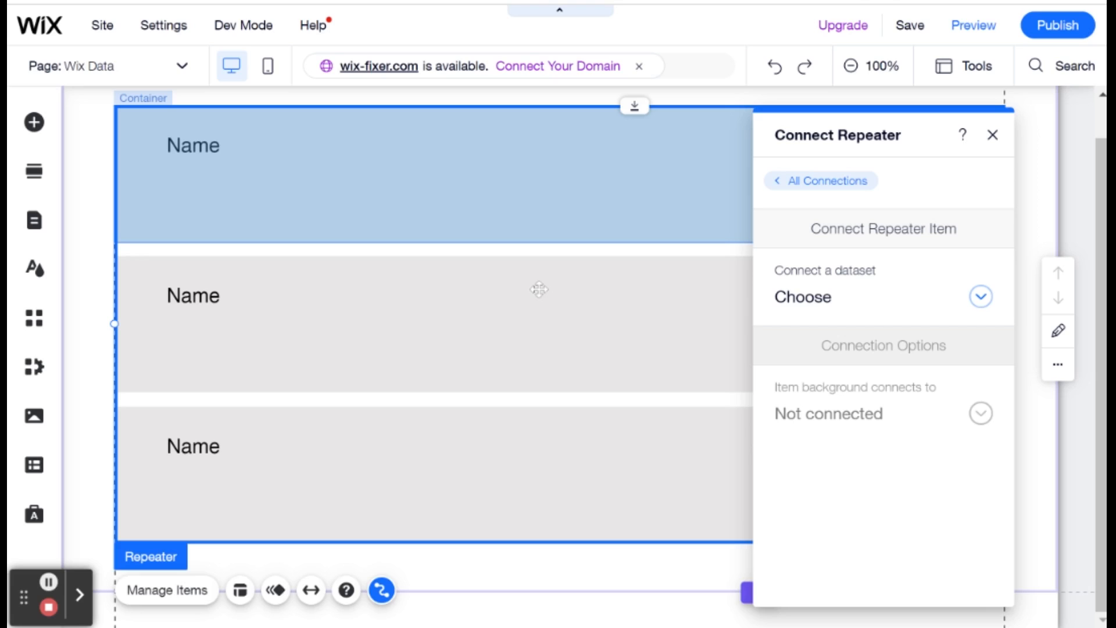
{"action": "left_click", "coordinate": [920, 299]}
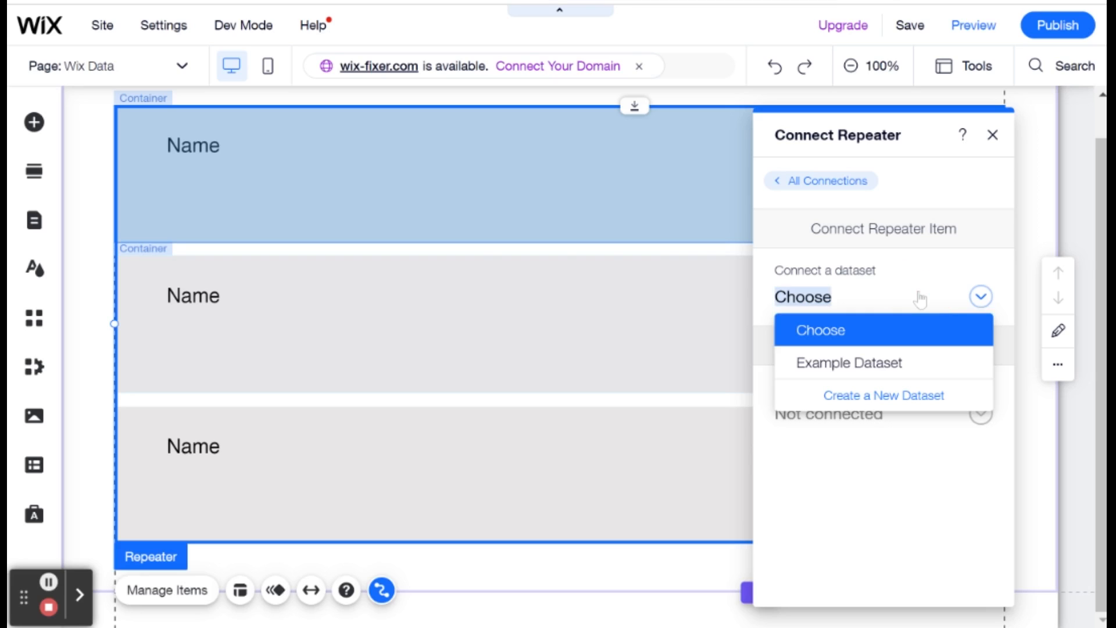
{"action": "left_click", "coordinate": [932, 374]}
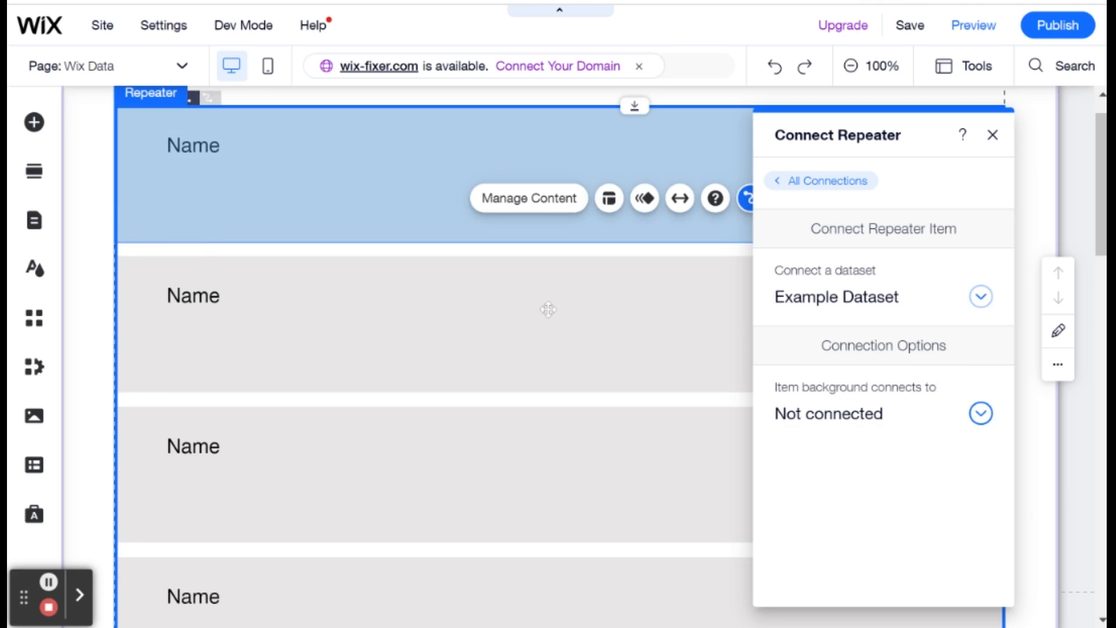
{"action": "scroll", "coordinate": [548, 310], "scroll_direction": "down", "scroll_amount": 5}
{"action": "scroll", "coordinate": [548, 309], "scroll_direction": "down", "scroll_amount": 5}
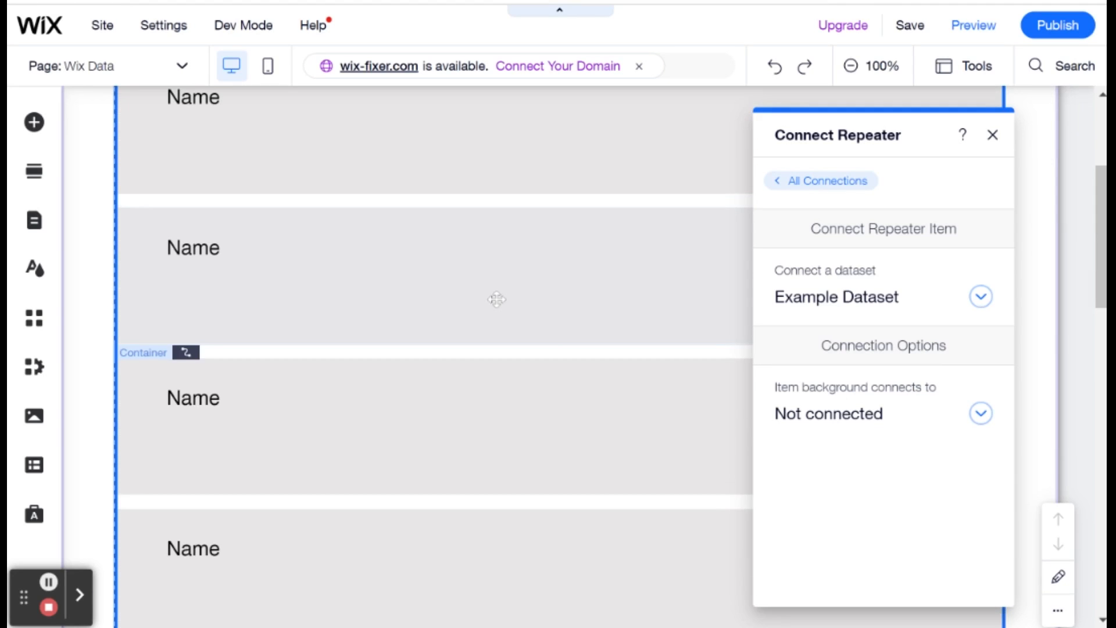
{"action": "scroll", "coordinate": [202, 218], "scroll_direction": "up", "scroll_amount": 4}
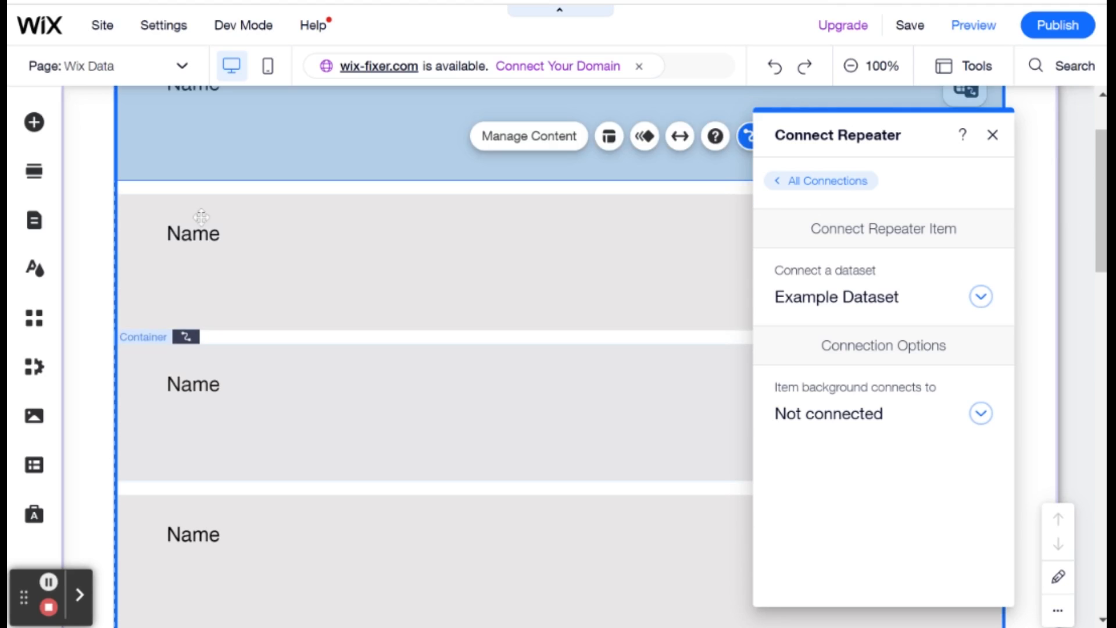
{"action": "scroll", "coordinate": [231, 194], "scroll_direction": "up", "scroll_amount": 1}
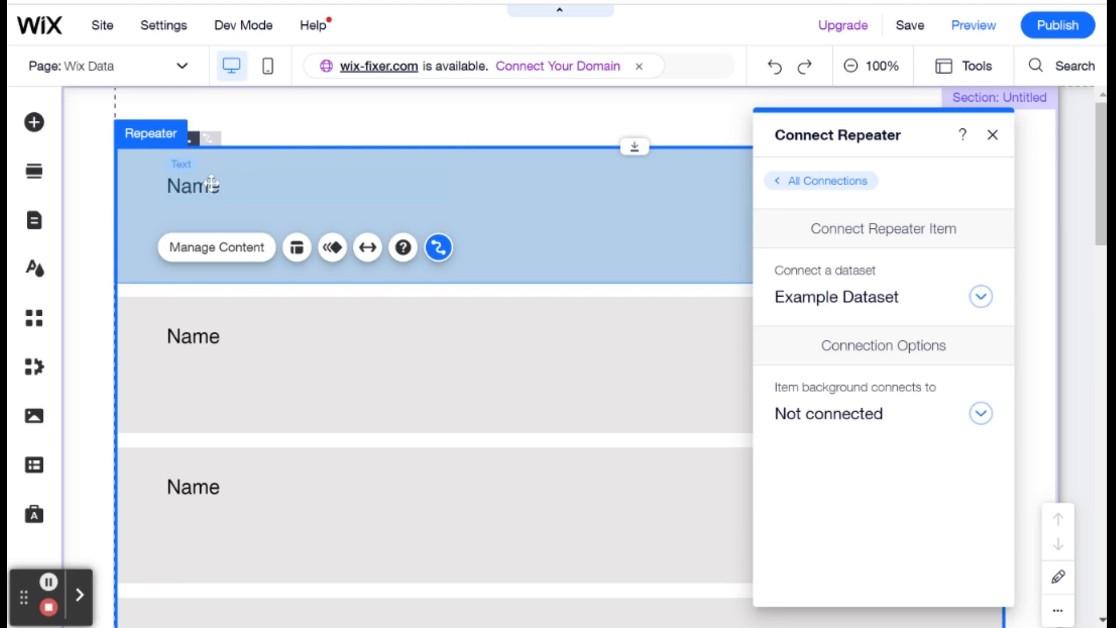
Connect the Name text in the first repeater item to the first_name field of Example Dataset and narrow its text box
{"action": "left_click", "coordinate": [209, 186]}
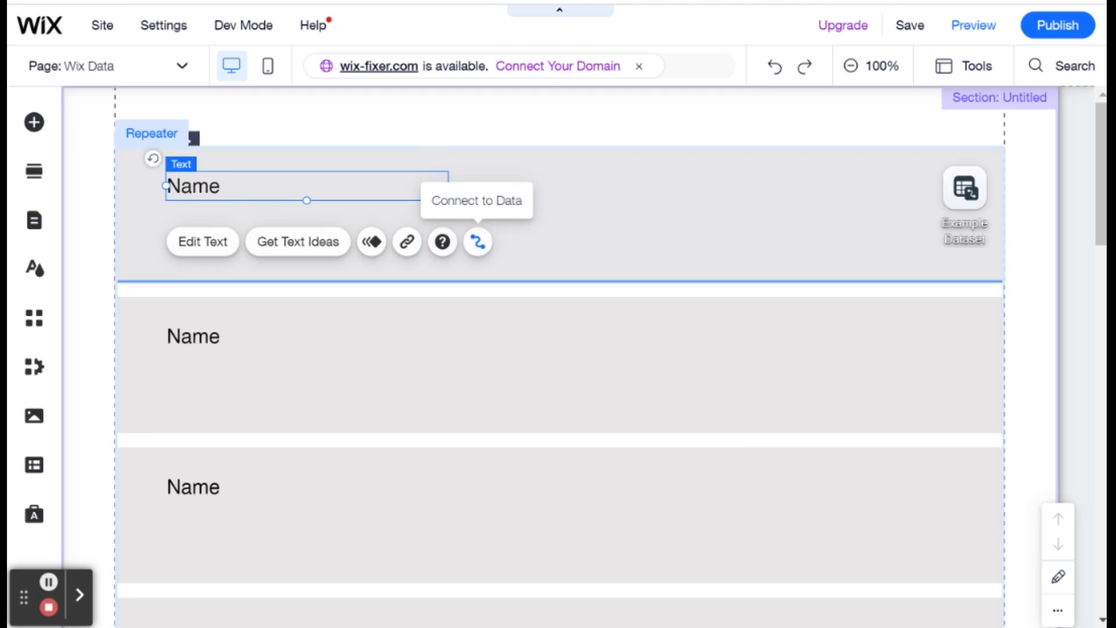
{"action": "left_click", "coordinate": [478, 242]}
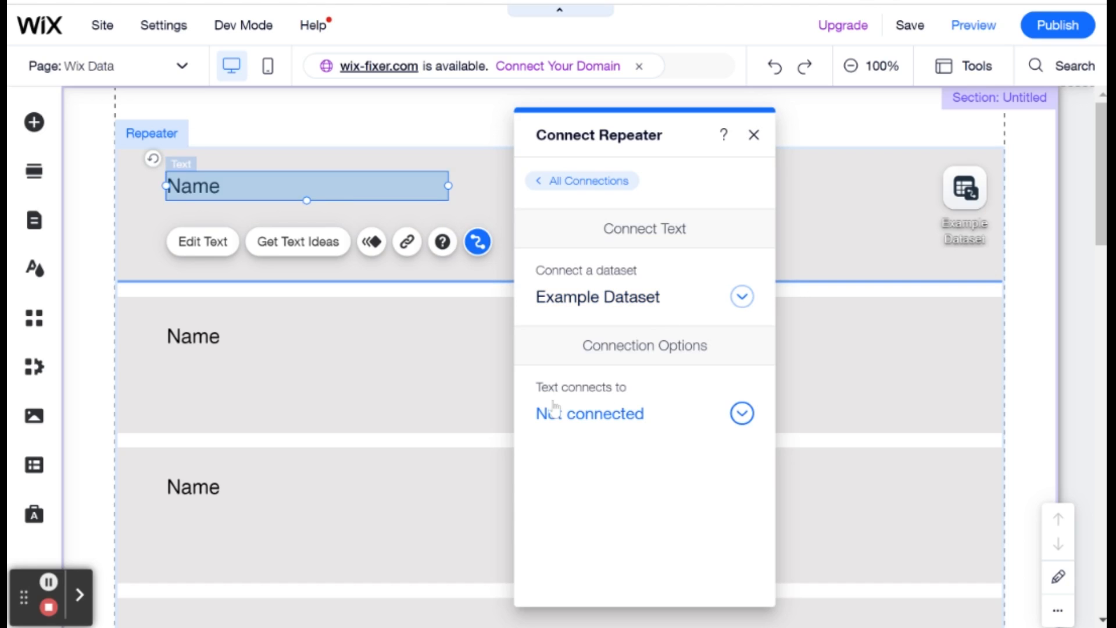
{"action": "left_click", "coordinate": [602, 426]}
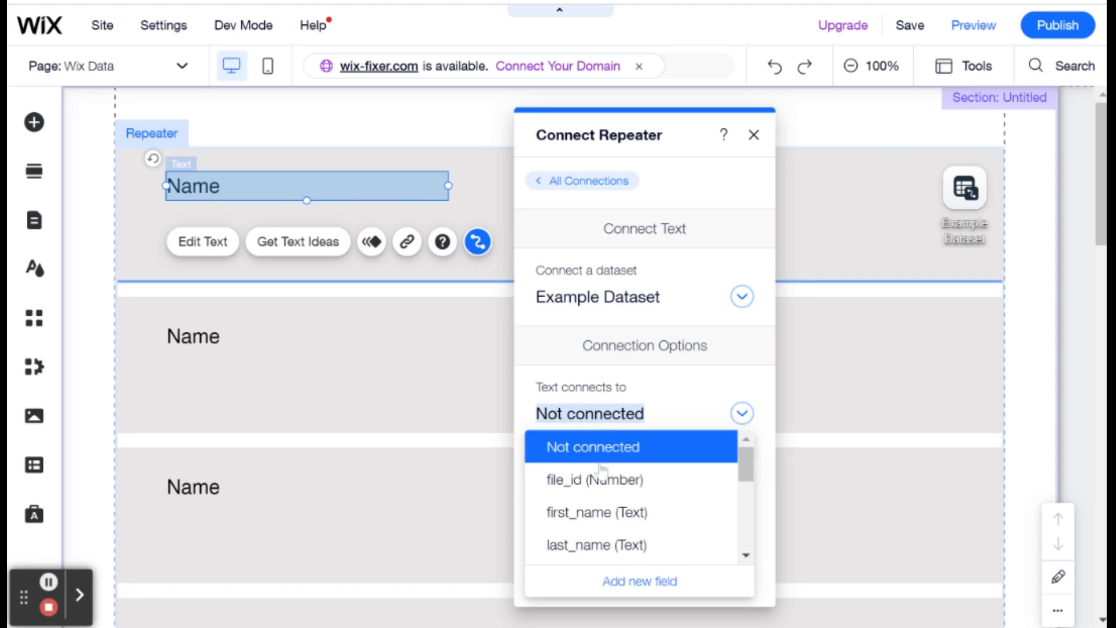
{"action": "left_click", "coordinate": [581, 514]}
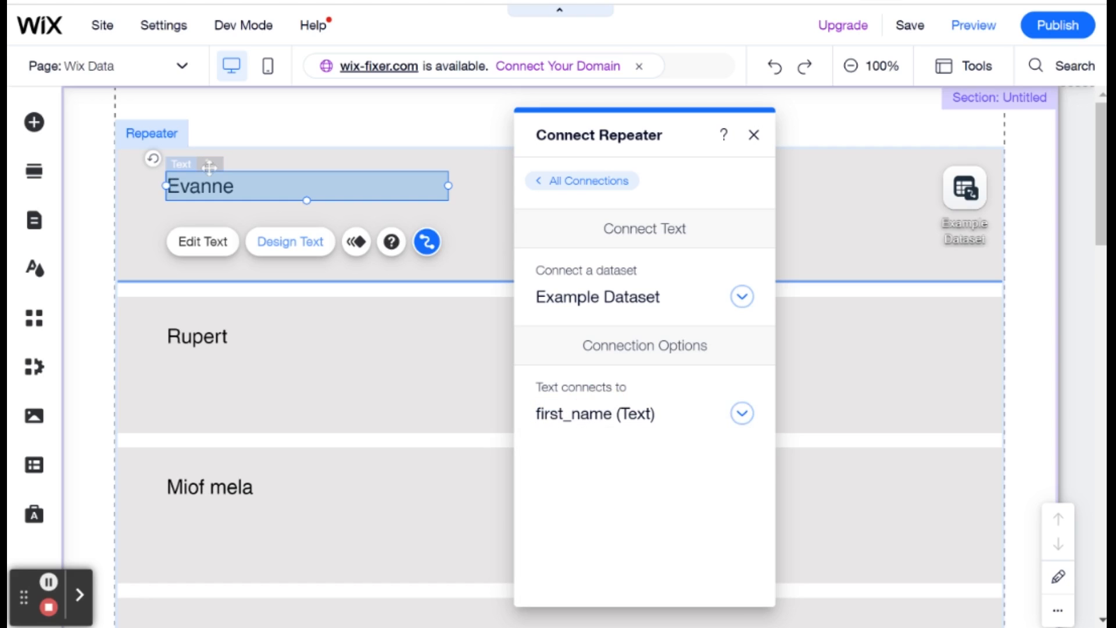
{"action": "scroll", "coordinate": [237, 430], "scroll_direction": "down", "scroll_amount": 1}
{"action": "scroll", "coordinate": [236, 430], "scroll_direction": "down", "scroll_amount": 15}
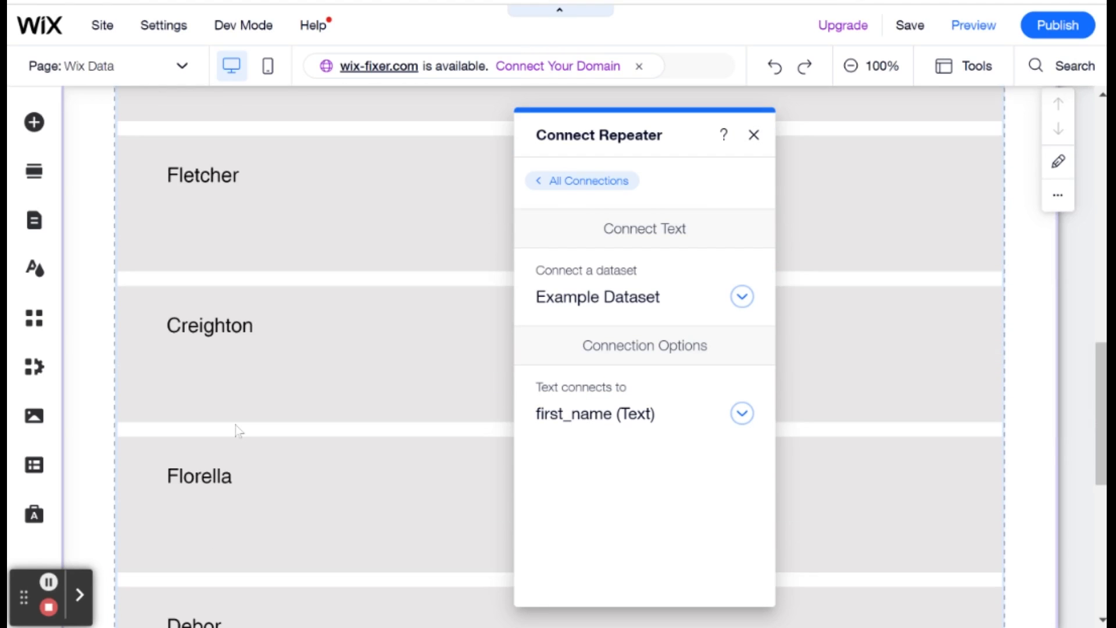
{"action": "scroll", "coordinate": [236, 430], "scroll_direction": "down", "scroll_amount": 7}
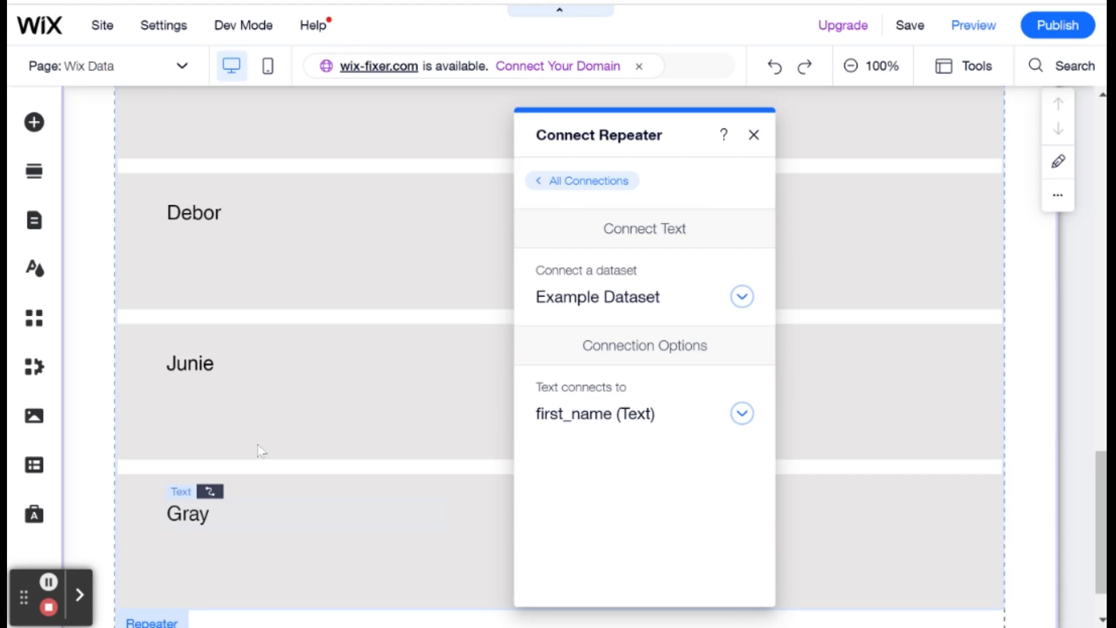
{"action": "scroll", "coordinate": [259, 450], "scroll_direction": "up", "scroll_amount": 20}
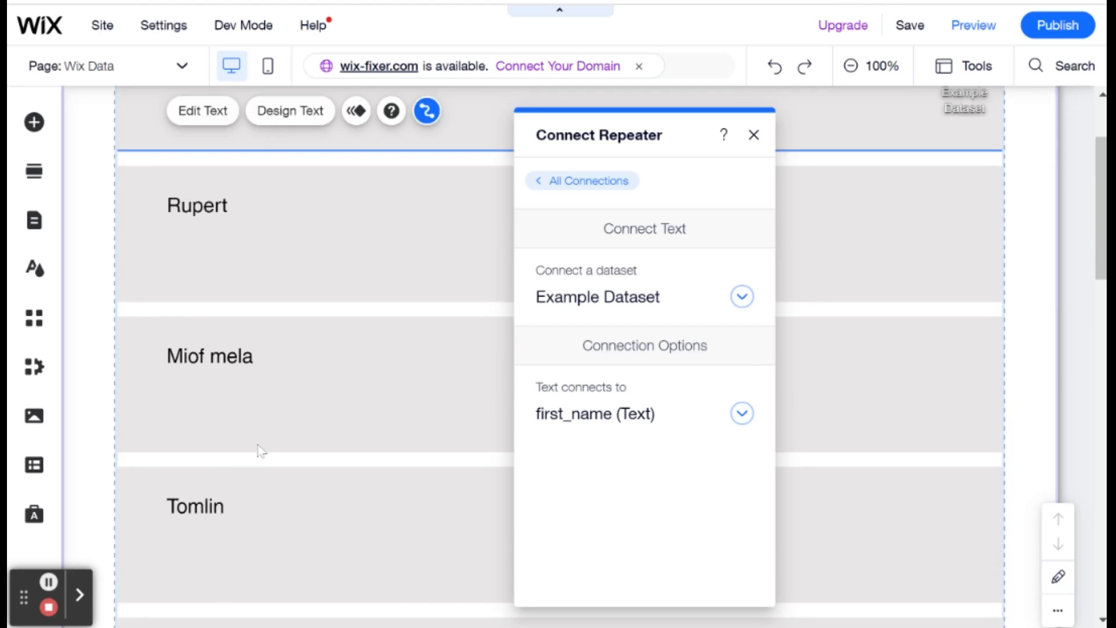
{"action": "scroll", "coordinate": [260, 450], "scroll_direction": "up", "scroll_amount": 2}
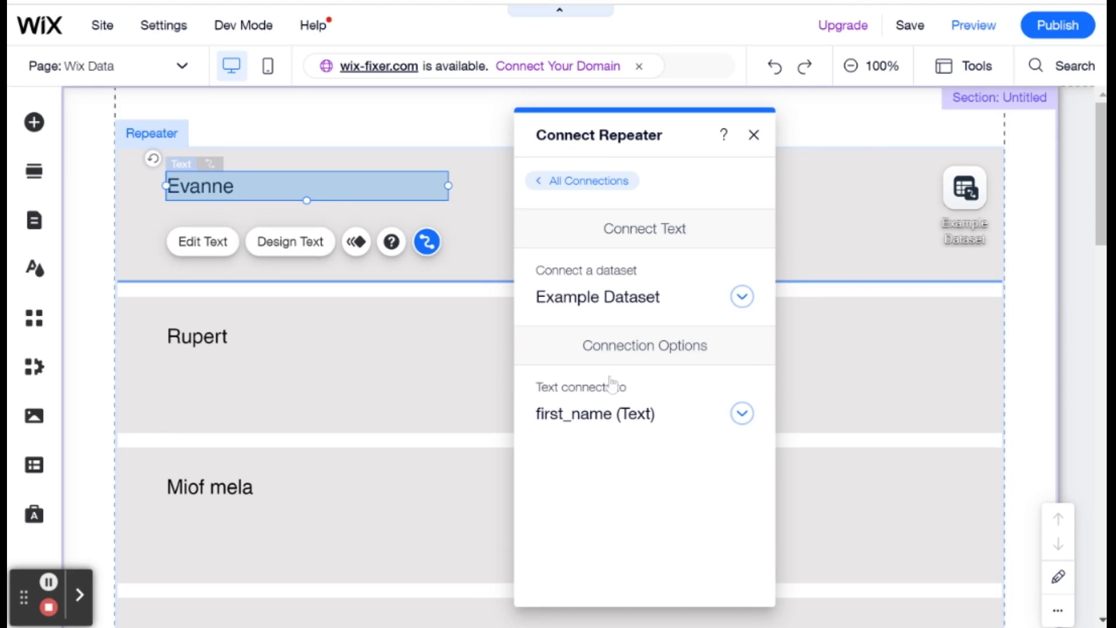
{"action": "left_click", "coordinate": [753, 135]}
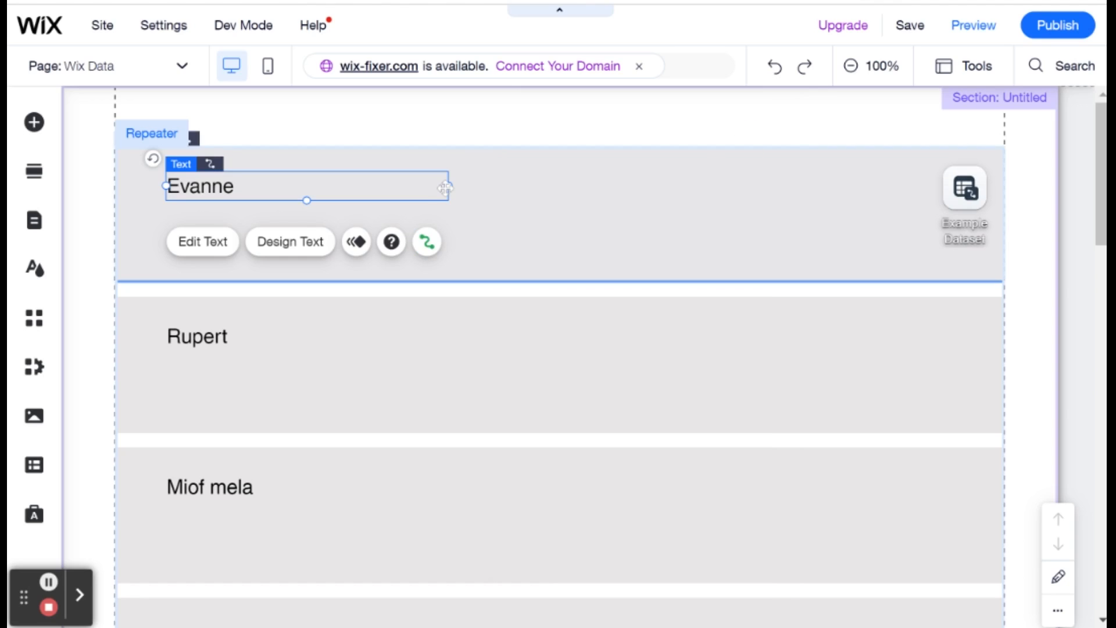
{"action": "left_click_drag", "start_coordinate": [445, 183], "coordinate": [279, 191]}
Add a themed paragraph text reading City and place it in the first repeater item, beneath the first name
{"action": "left_click", "coordinate": [35, 121]}
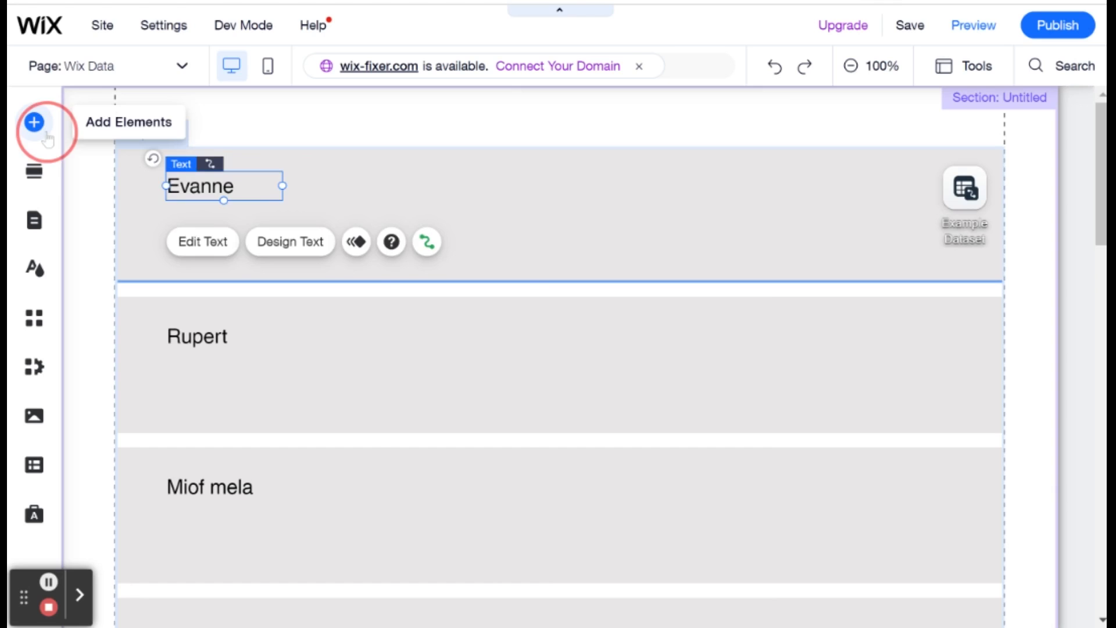
{"action": "left_click", "coordinate": [102, 178]}
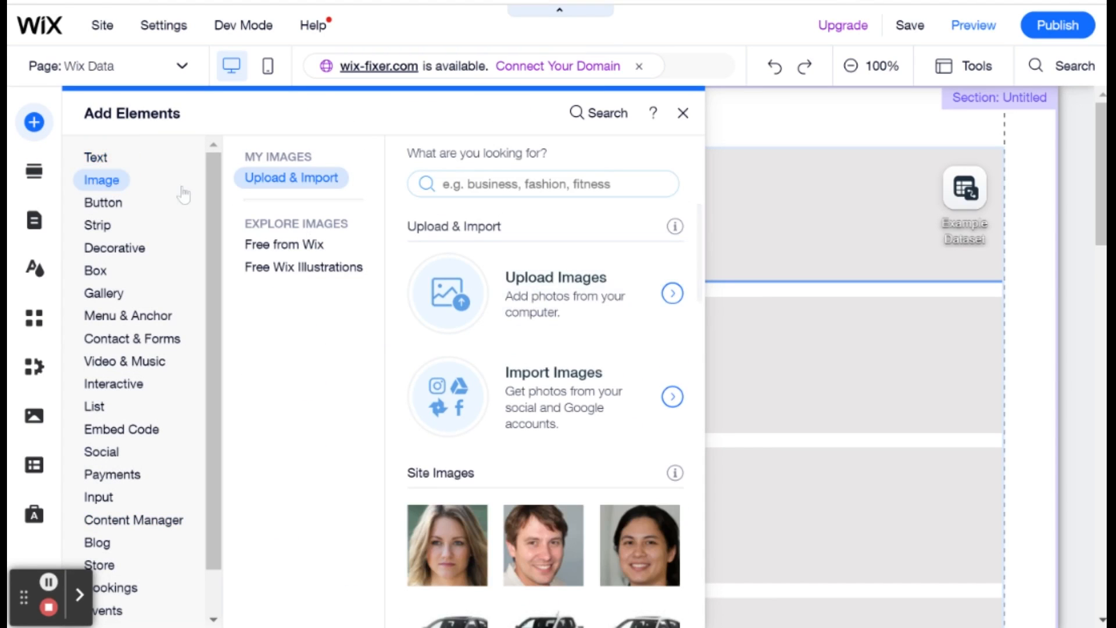
{"action": "left_click", "coordinate": [98, 159]}
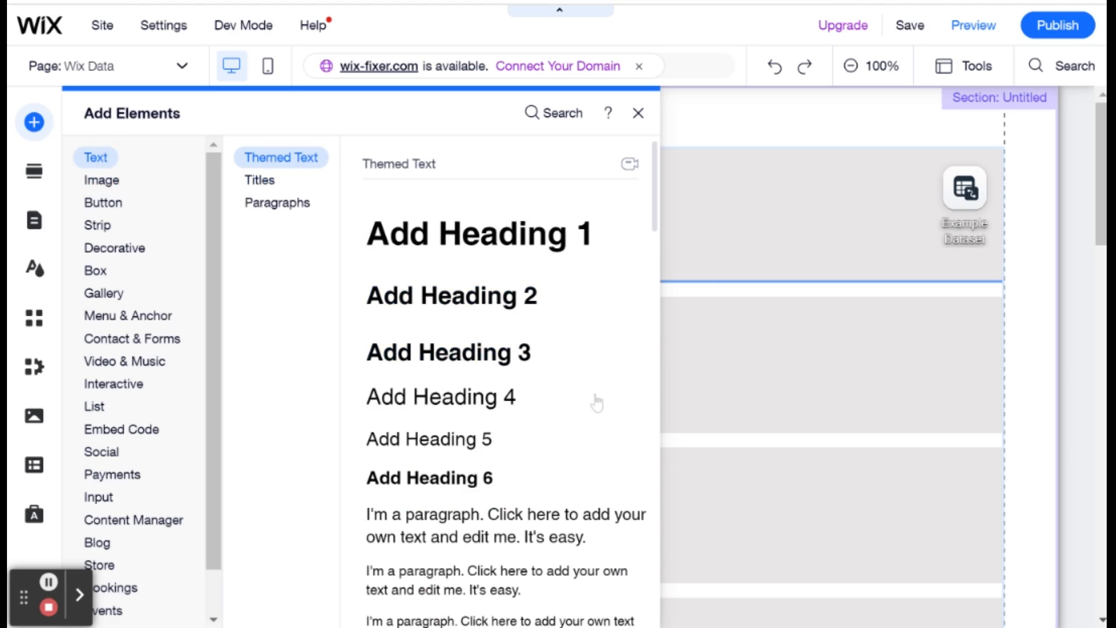
{"action": "left_click_drag", "start_coordinate": [500, 523], "coordinate": [548, 363]}
{"action": "double_click", "coordinate": [548, 361]}
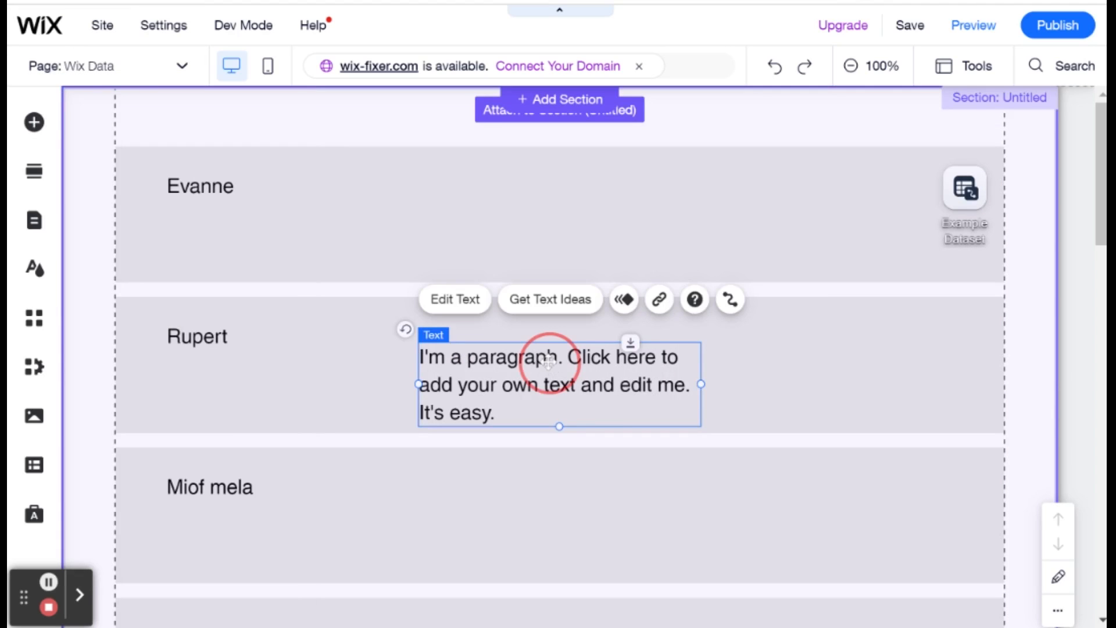
{"action": "type", "text": "City"}
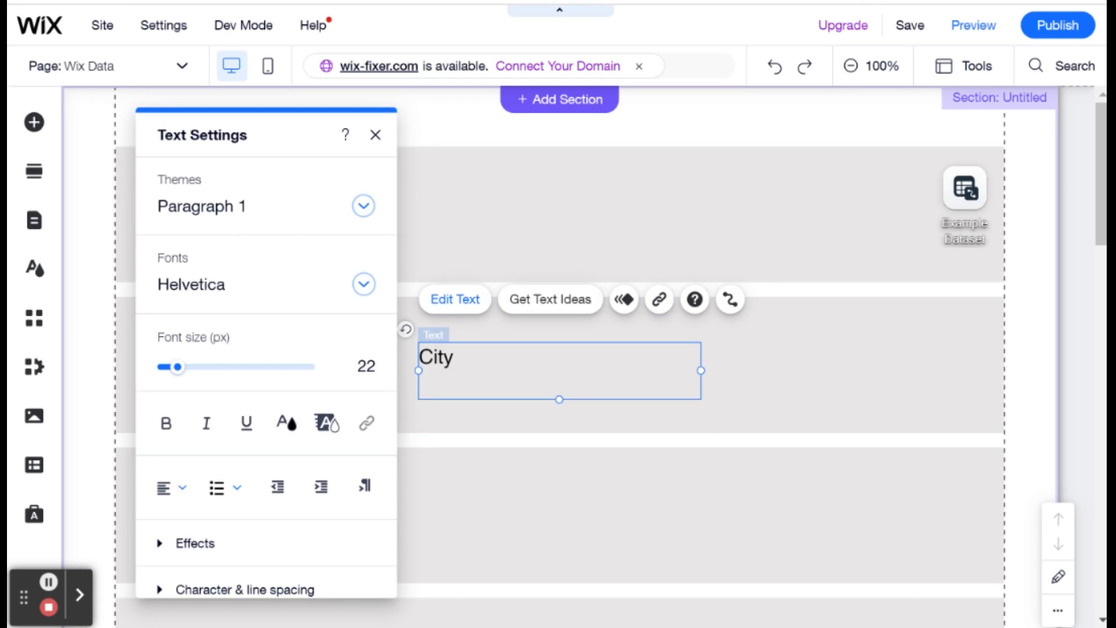
{"action": "key", "text": "BackSpace"}
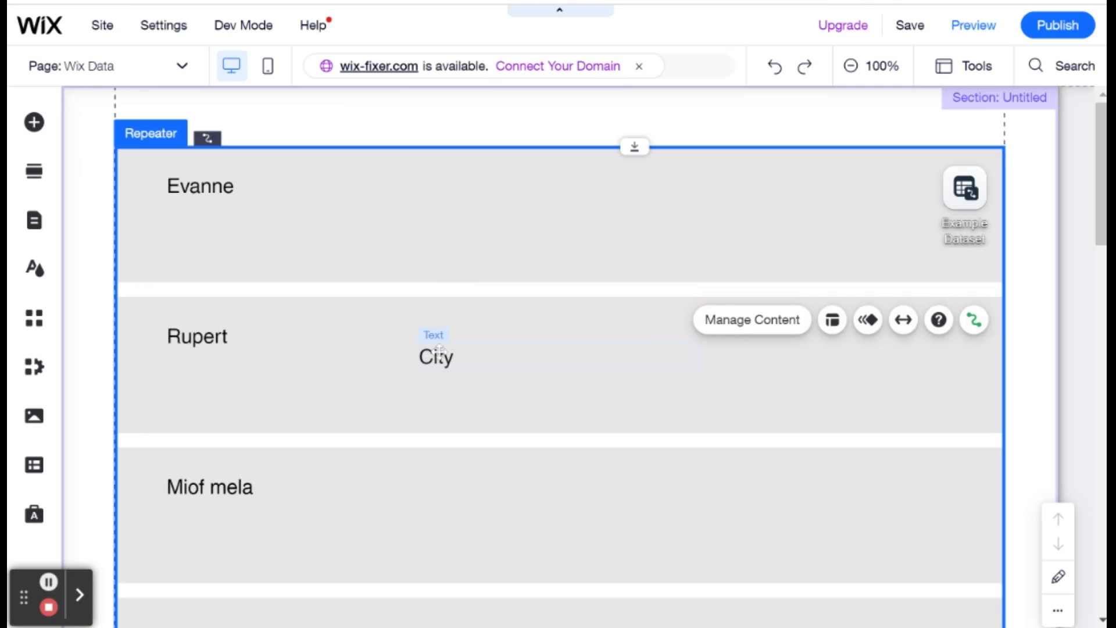
{"action": "left_click_drag", "start_coordinate": [439, 354], "coordinate": [185, 224]}
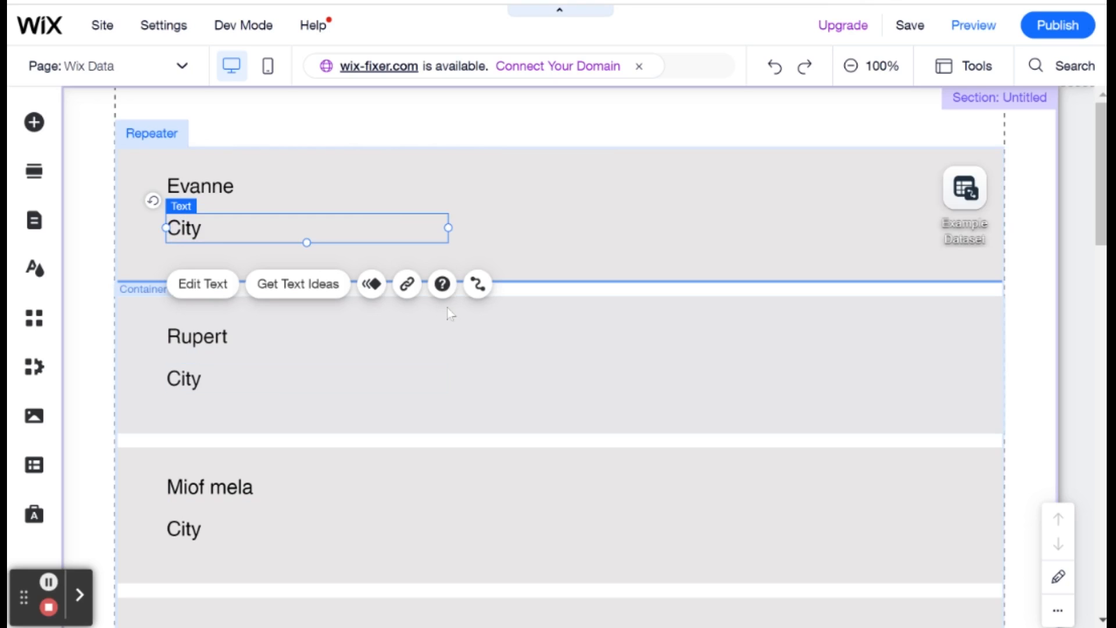
Connect the City text to the city_new field of Example Dataset and look through the repeated items
{"action": "left_click", "coordinate": [477, 284]}
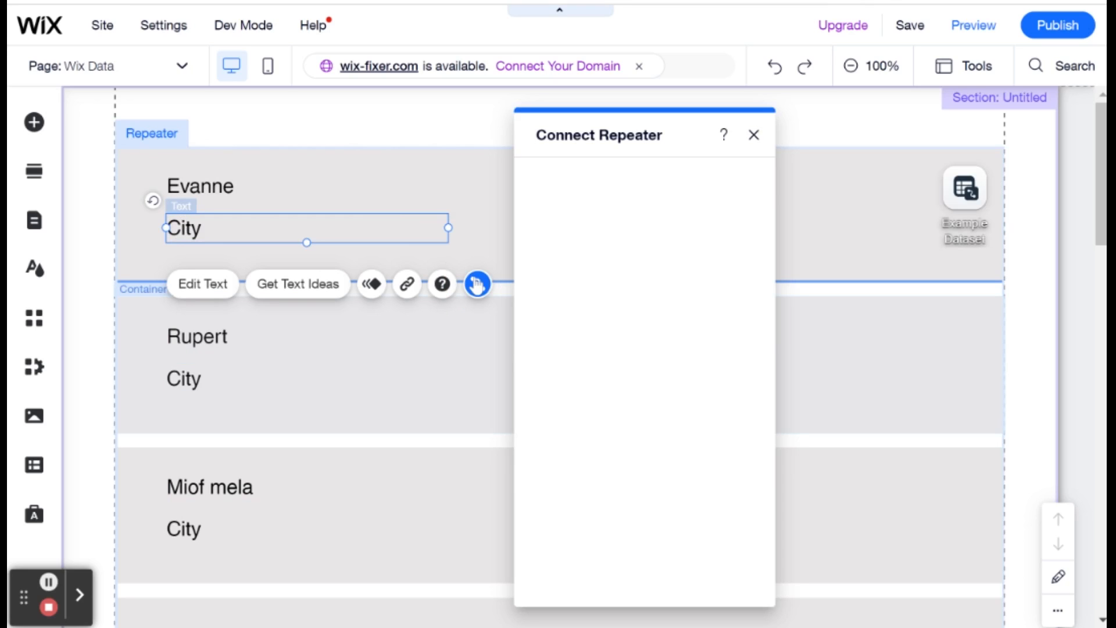
{"action": "left_click", "coordinate": [653, 300]}
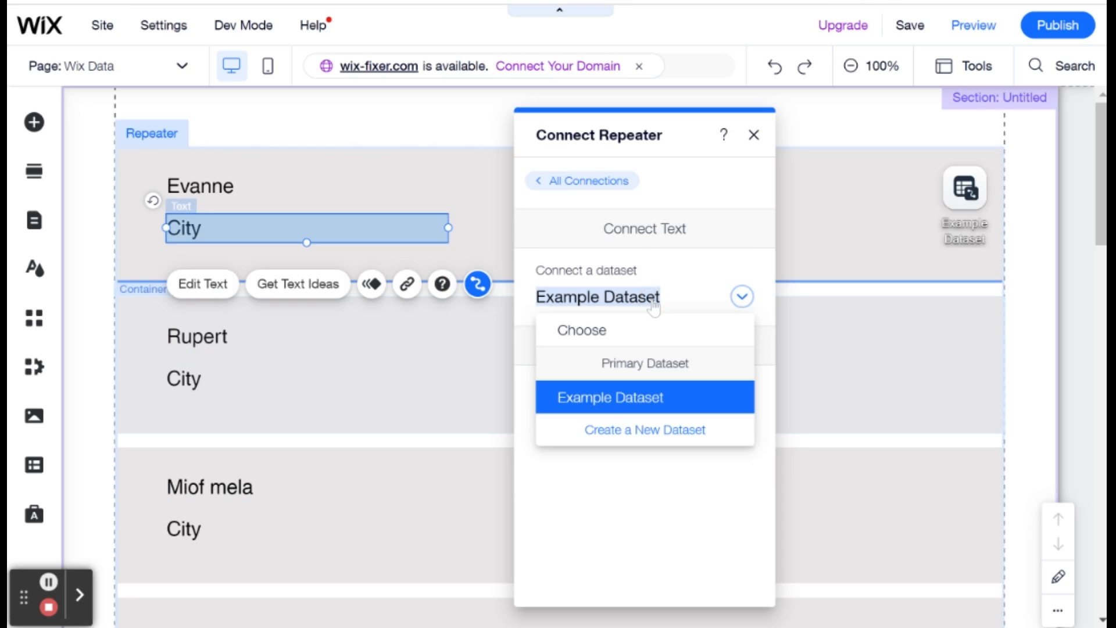
{"action": "left_click", "coordinate": [653, 307]}
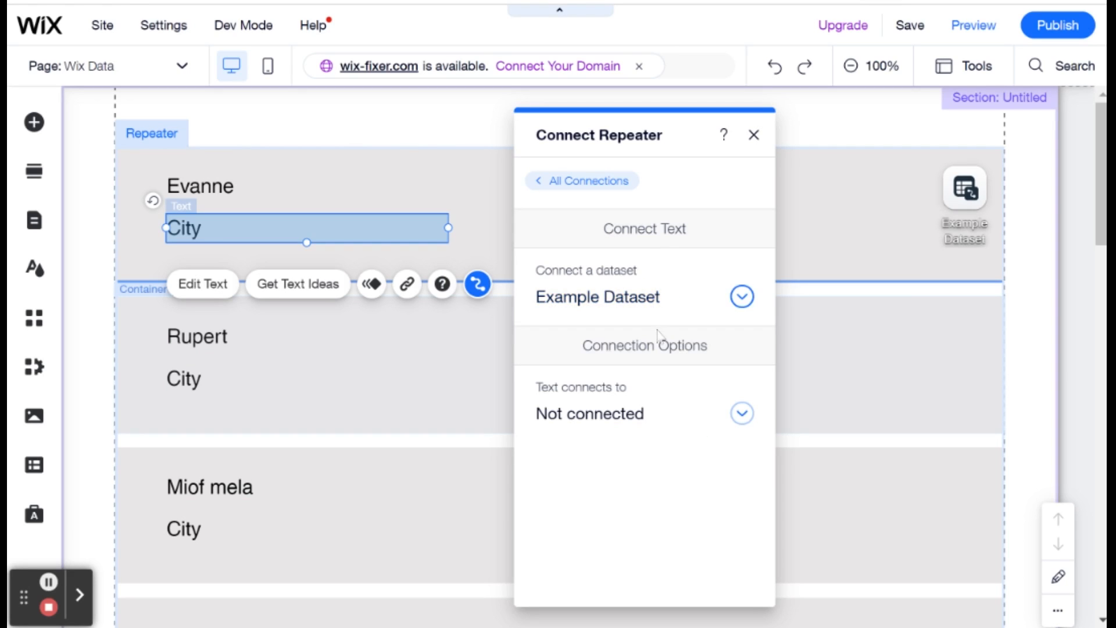
{"action": "left_click", "coordinate": [654, 414]}
{"action": "scroll", "coordinate": [621, 512], "scroll_direction": "down", "scroll_amount": 5}
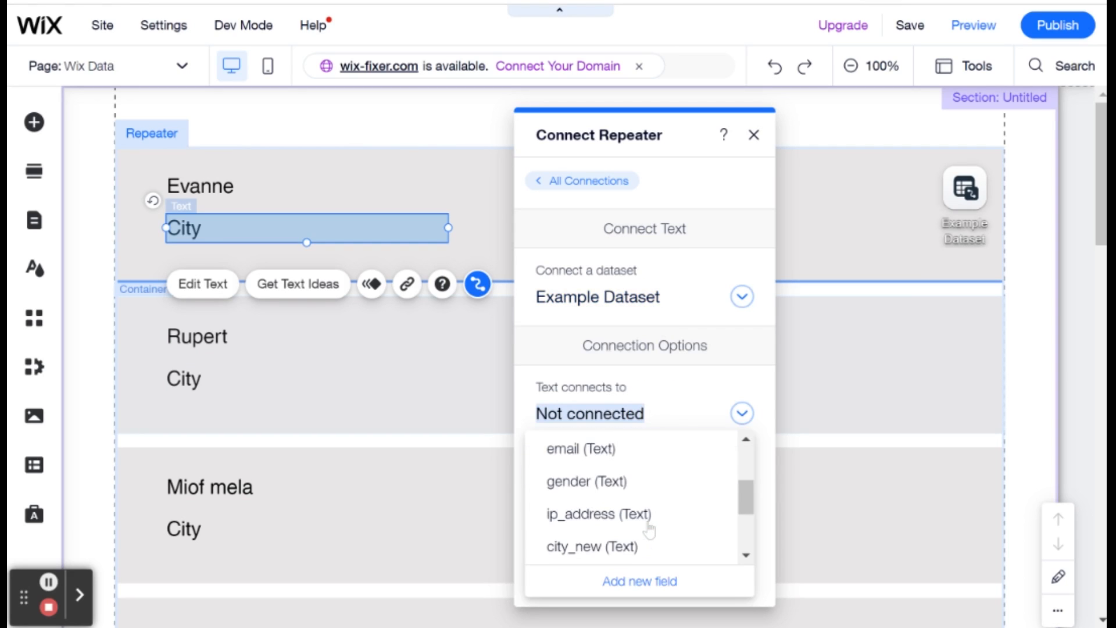
{"action": "left_click", "coordinate": [623, 515]}
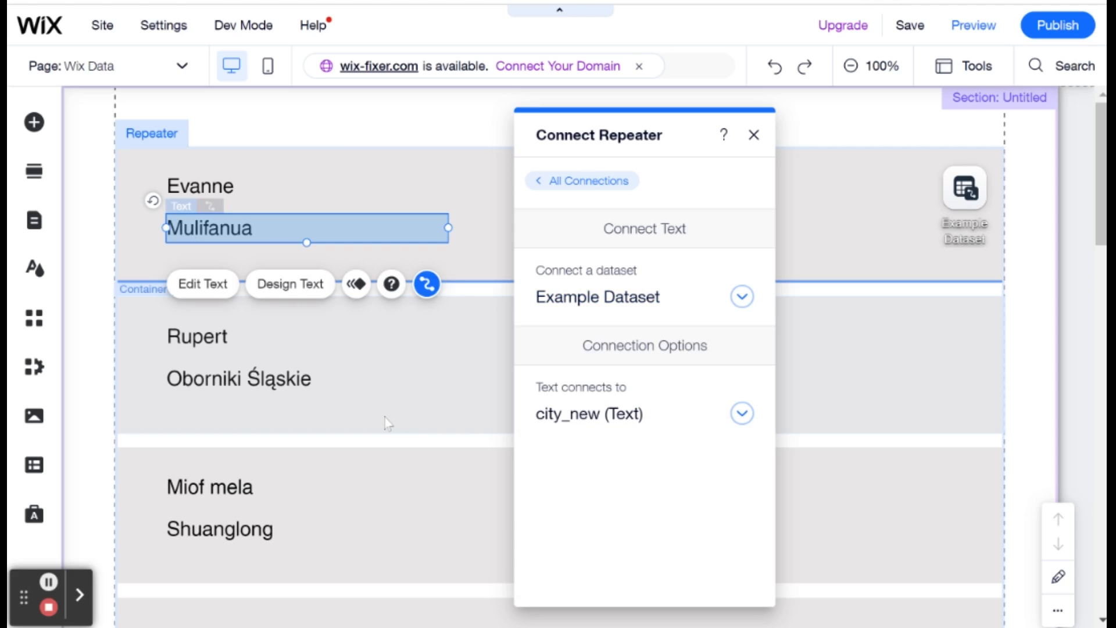
{"action": "left_click", "coordinate": [377, 378]}
{"action": "scroll", "coordinate": [375, 425], "scroll_direction": "down", "scroll_amount": 10}
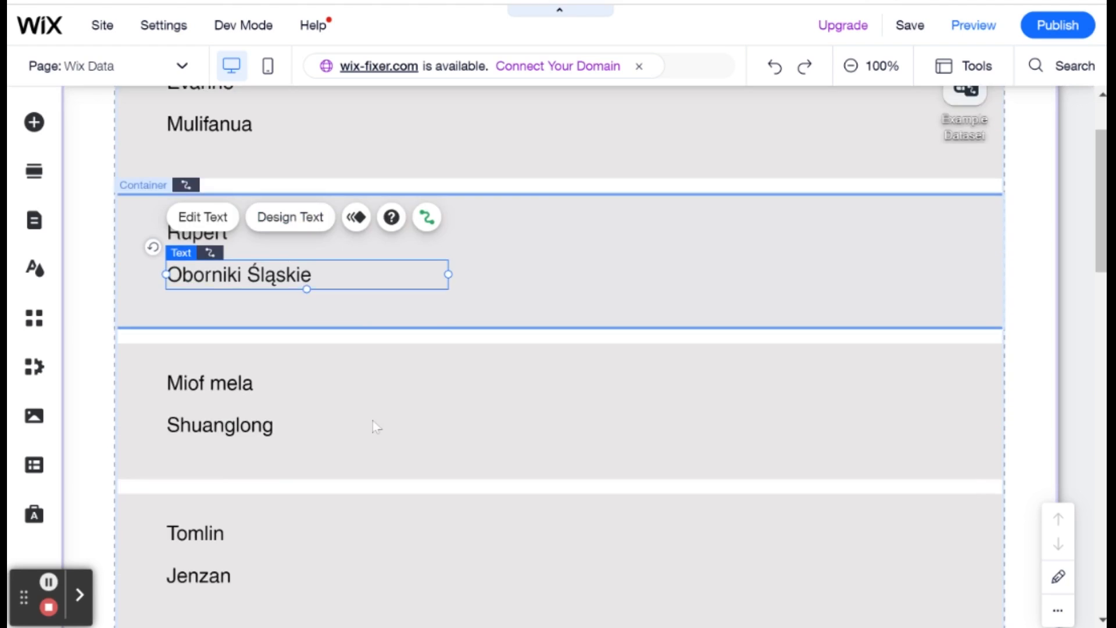
{"action": "scroll", "coordinate": [376, 426], "scroll_direction": "down", "scroll_amount": 14}
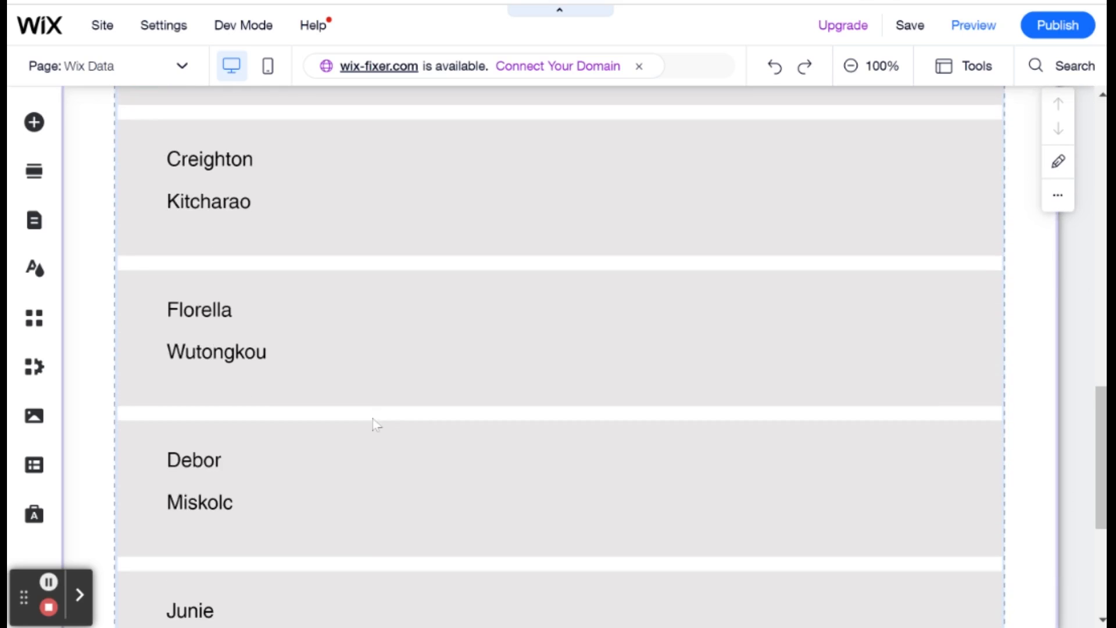
{"action": "scroll", "coordinate": [375, 424], "scroll_direction": "up", "scroll_amount": 20}
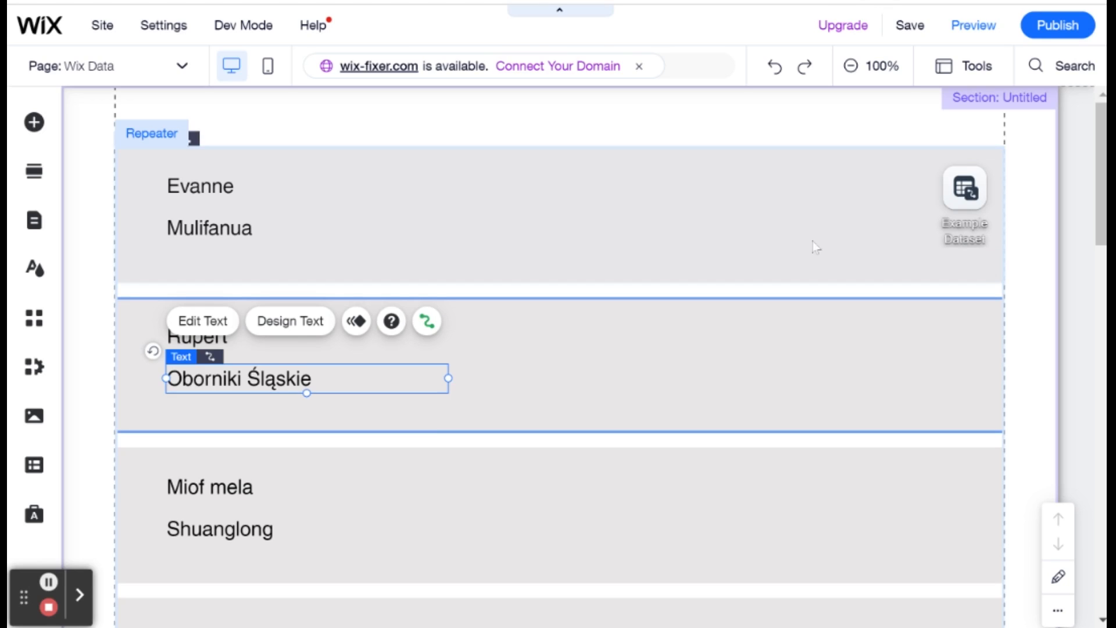
Add a manual-entry filter to Example Dataset with the condition first_name contains e, and check the repeater items
{"action": "left_click", "coordinate": [966, 188]}
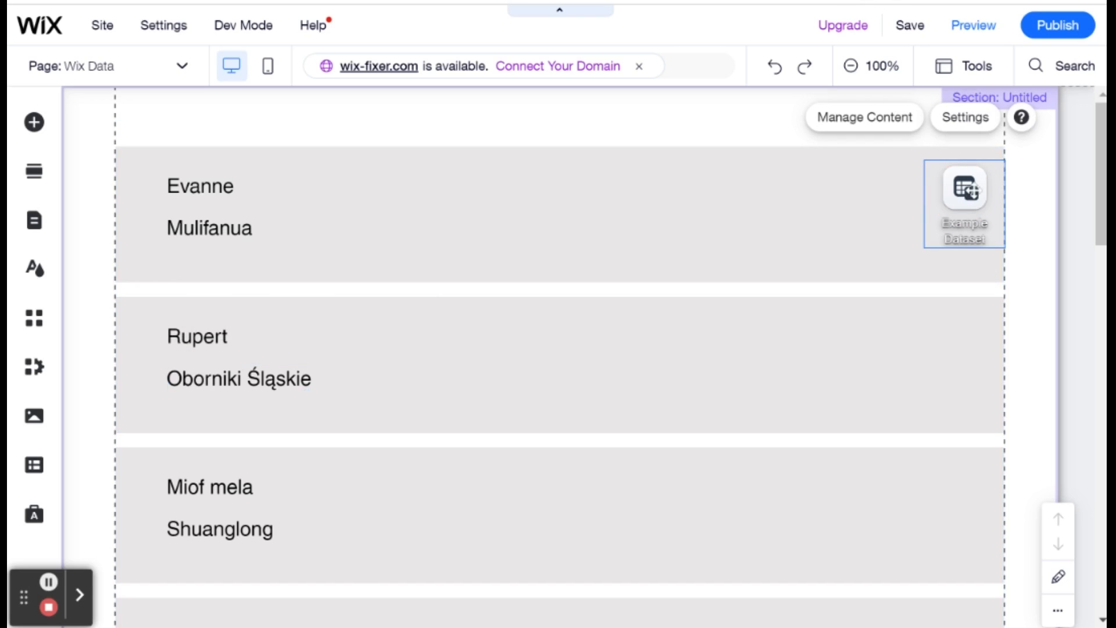
{"action": "left_click", "coordinate": [962, 125]}
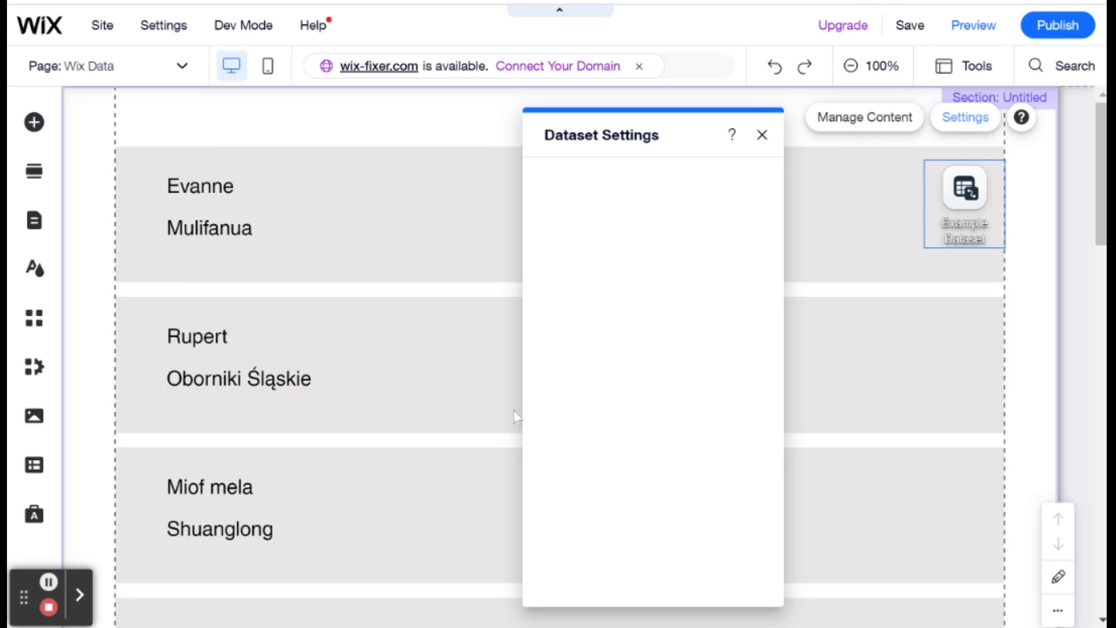
{"action": "scroll", "coordinate": [611, 488], "scroll_direction": "down", "scroll_amount": 3}
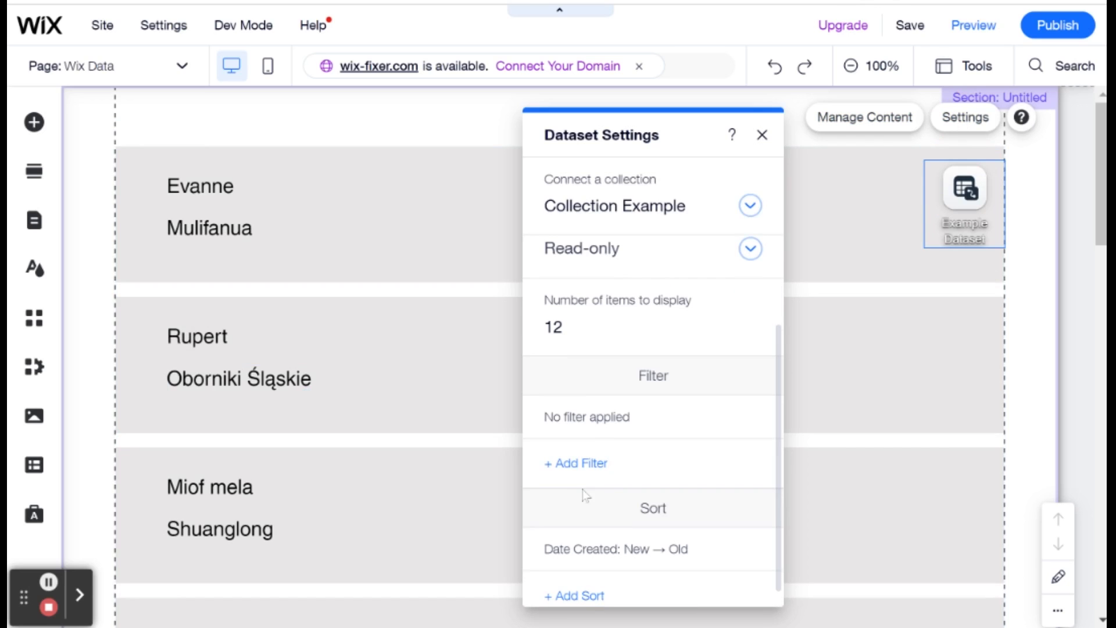
{"action": "left_click", "coordinate": [577, 465]}
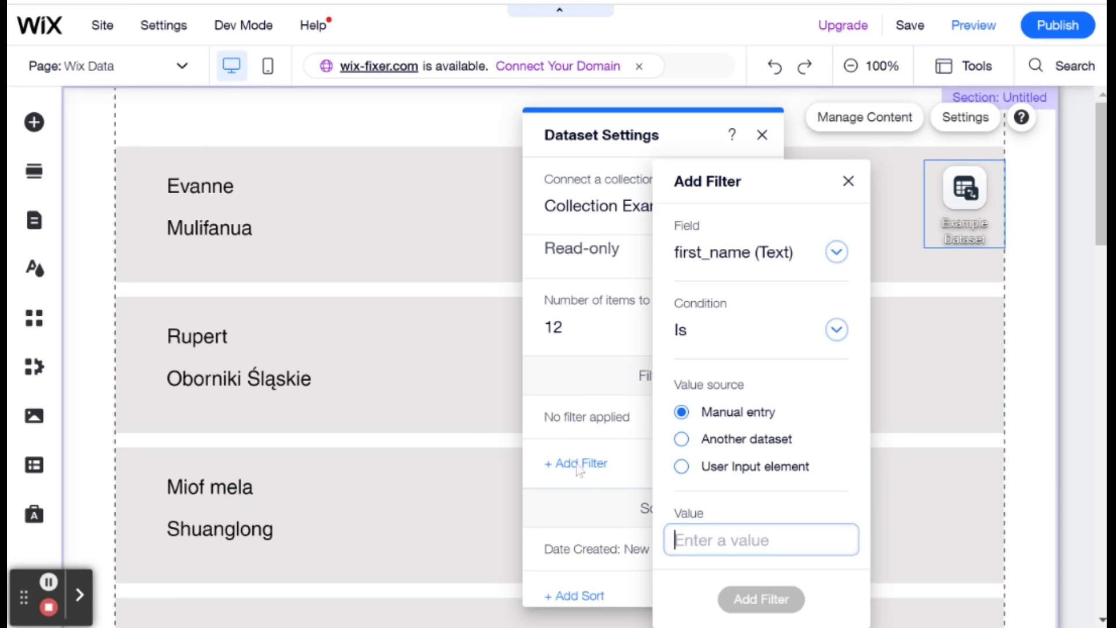
{"action": "left_click", "coordinate": [822, 329]}
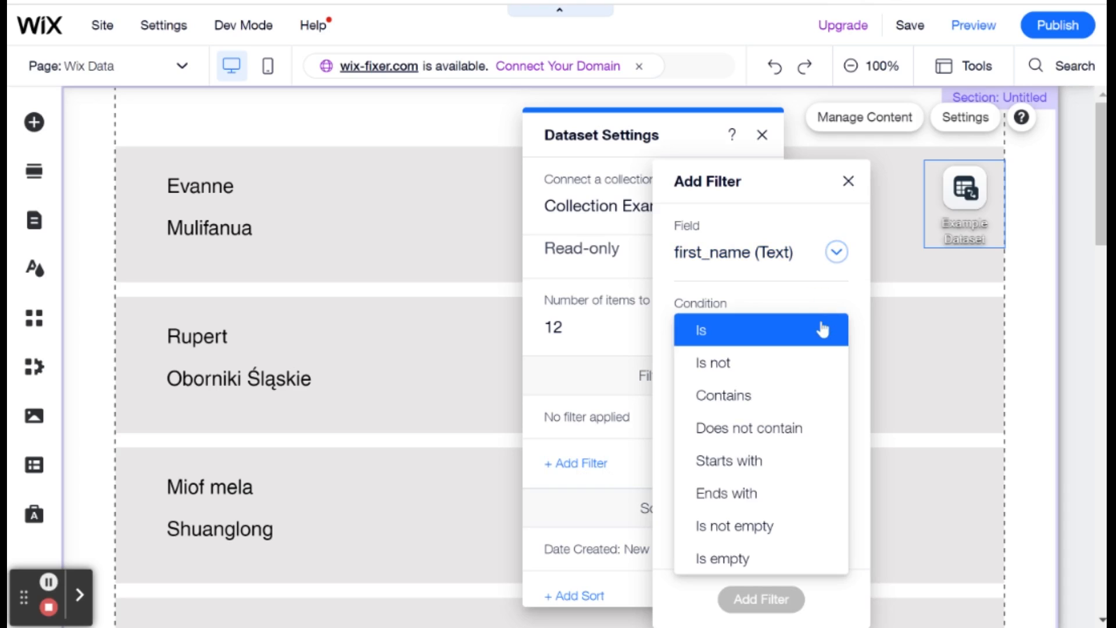
{"action": "left_click", "coordinate": [767, 401]}
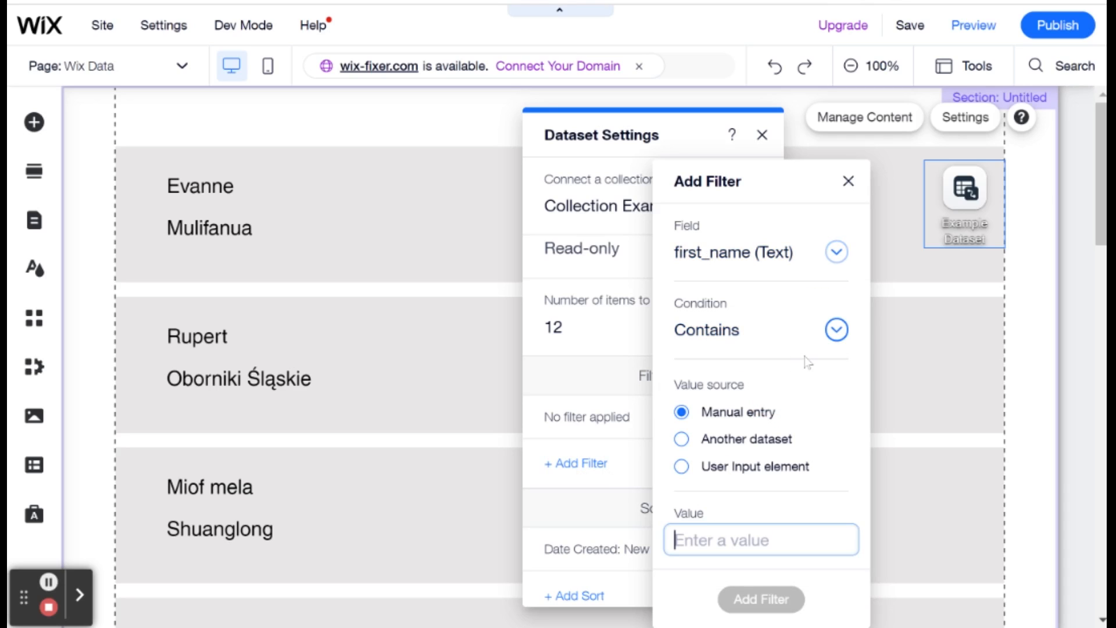
{"action": "type", "text": "e"}
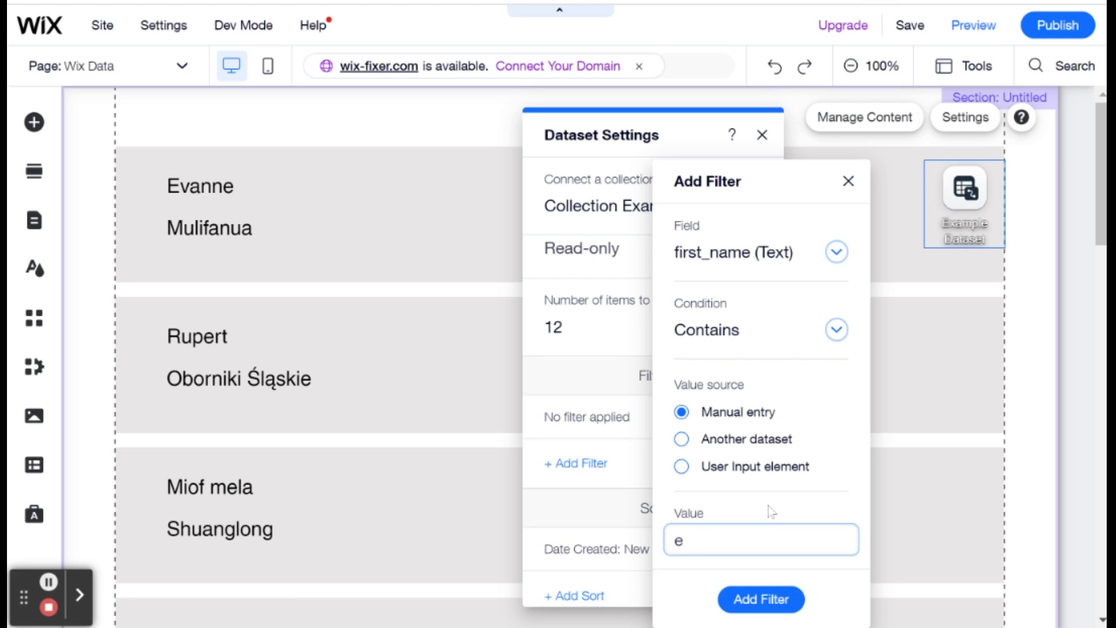
{"action": "left_click", "coordinate": [770, 599]}
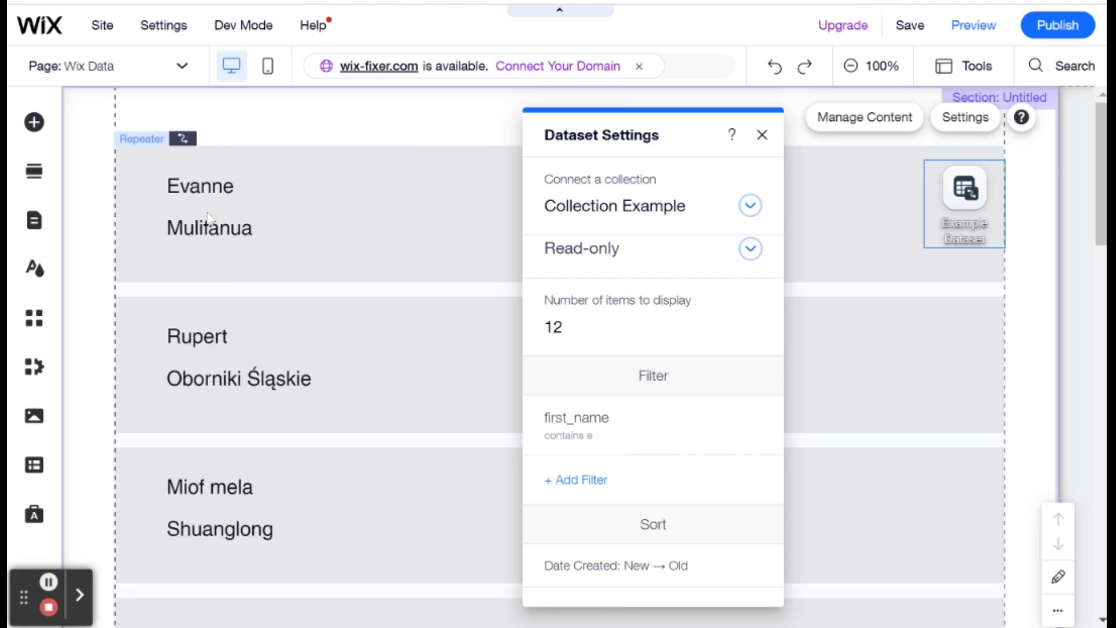
{"action": "scroll", "coordinate": [212, 323], "scroll_direction": "down", "scroll_amount": 3}
{"action": "scroll", "coordinate": [212, 322], "scroll_direction": "down", "scroll_amount": 3}
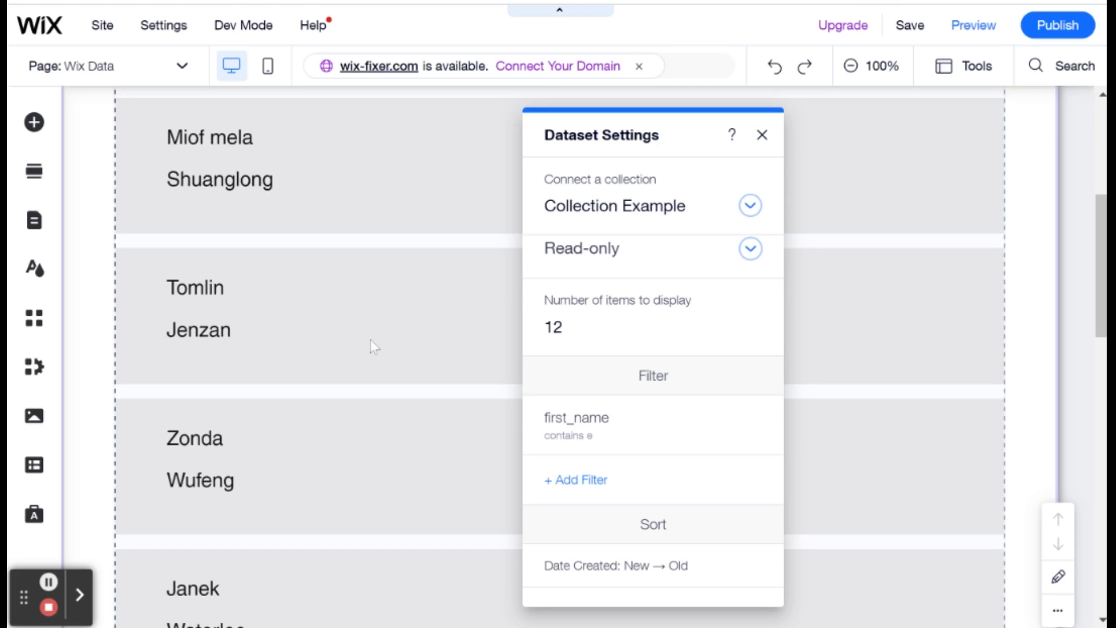
{"action": "scroll", "coordinate": [372, 347], "scroll_direction": "down", "scroll_amount": 10}
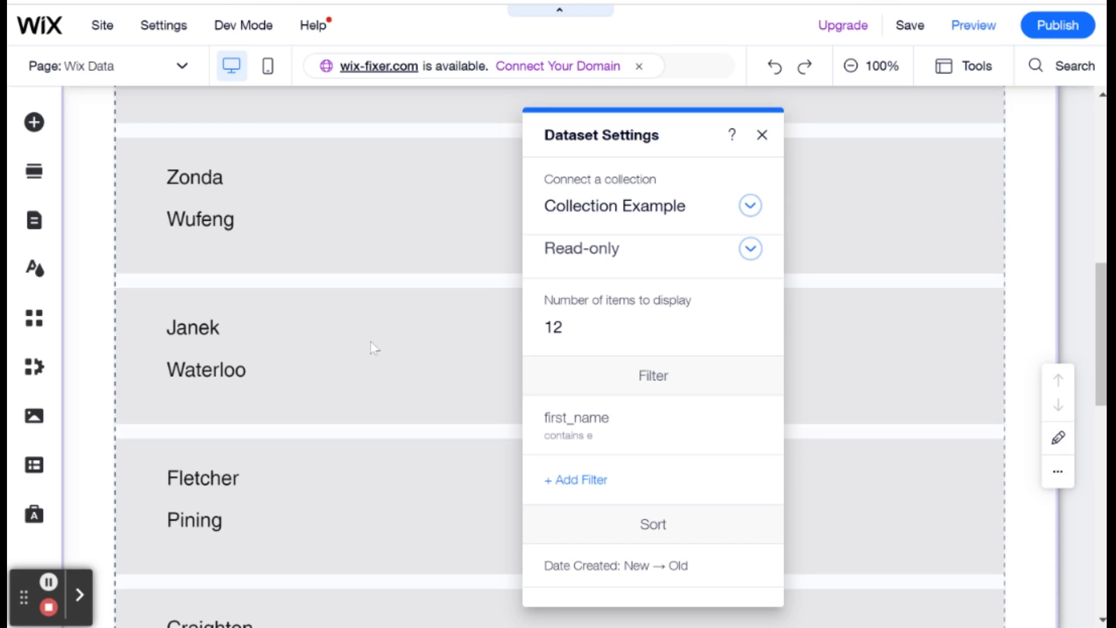
{"action": "scroll", "coordinate": [372, 347], "scroll_direction": "up", "scroll_amount": 10}
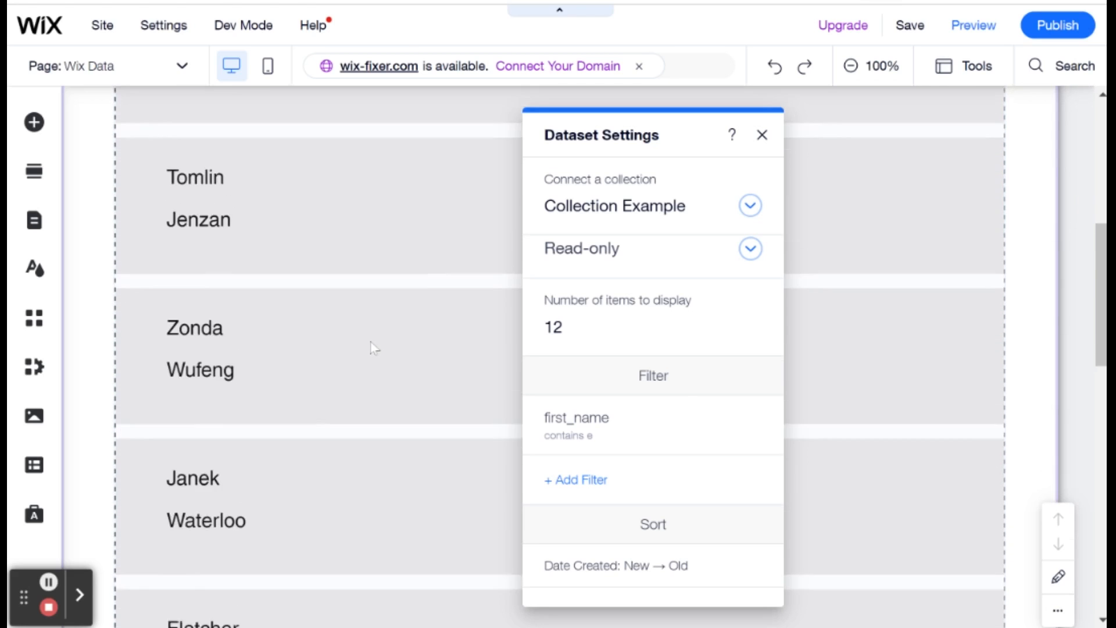
Preview the site and look through all the filtered repeater items, checking that each first name contains e
{"action": "left_click", "coordinate": [982, 23]}
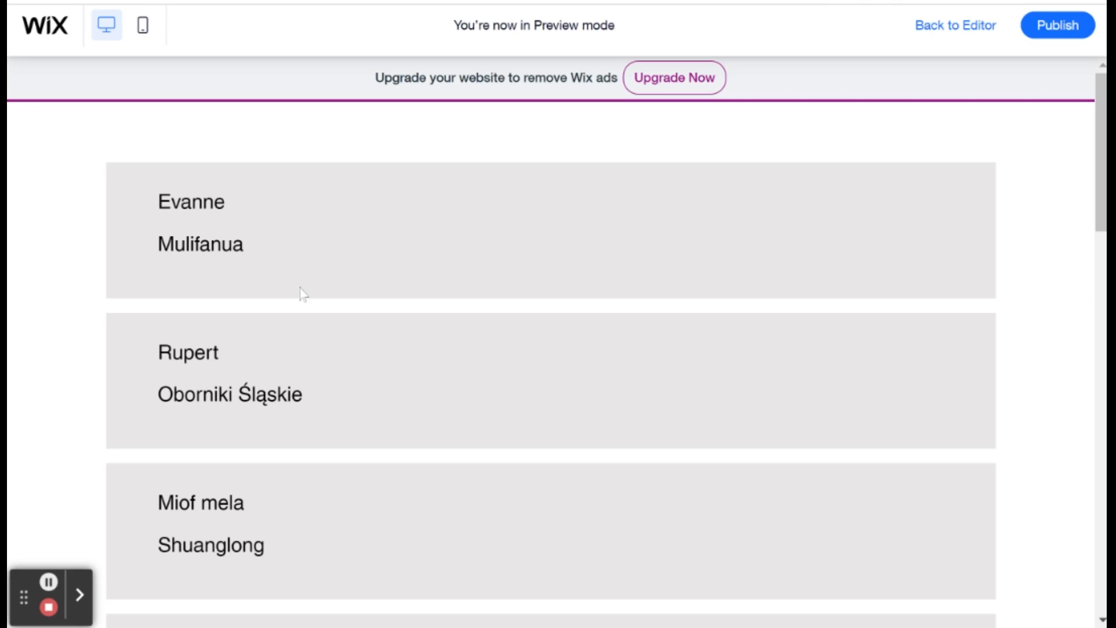
{"action": "scroll", "coordinate": [303, 293], "scroll_direction": "down", "scroll_amount": 5}
{"action": "scroll", "coordinate": [303, 294], "scroll_direction": "down", "scroll_amount": 6}
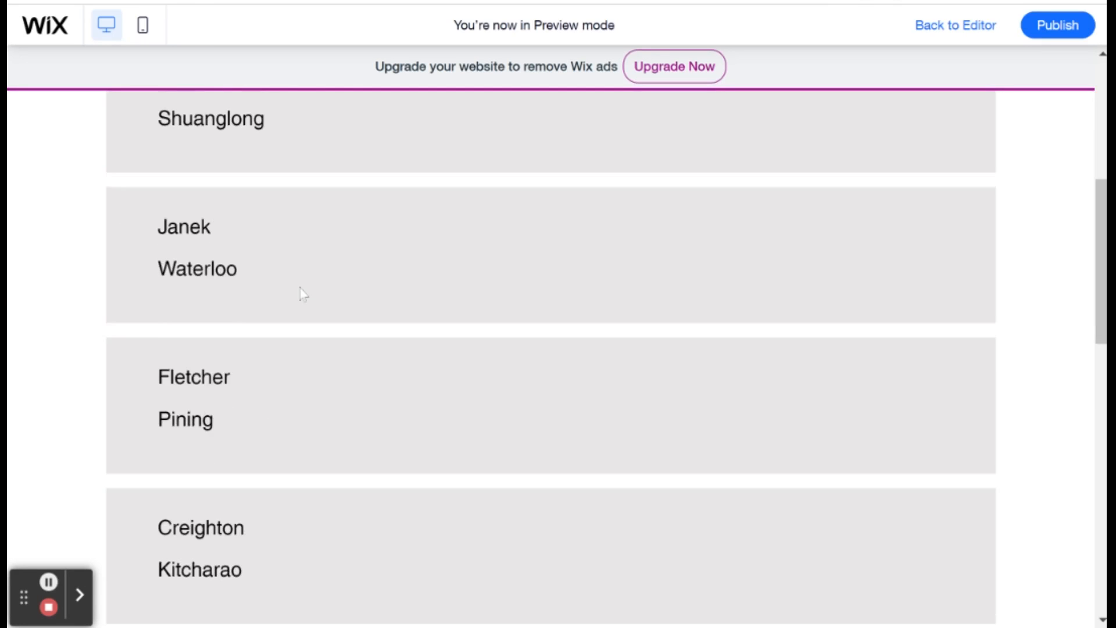
{"action": "scroll", "coordinate": [551, 361], "scroll_direction": "down", "scroll_amount": 3}
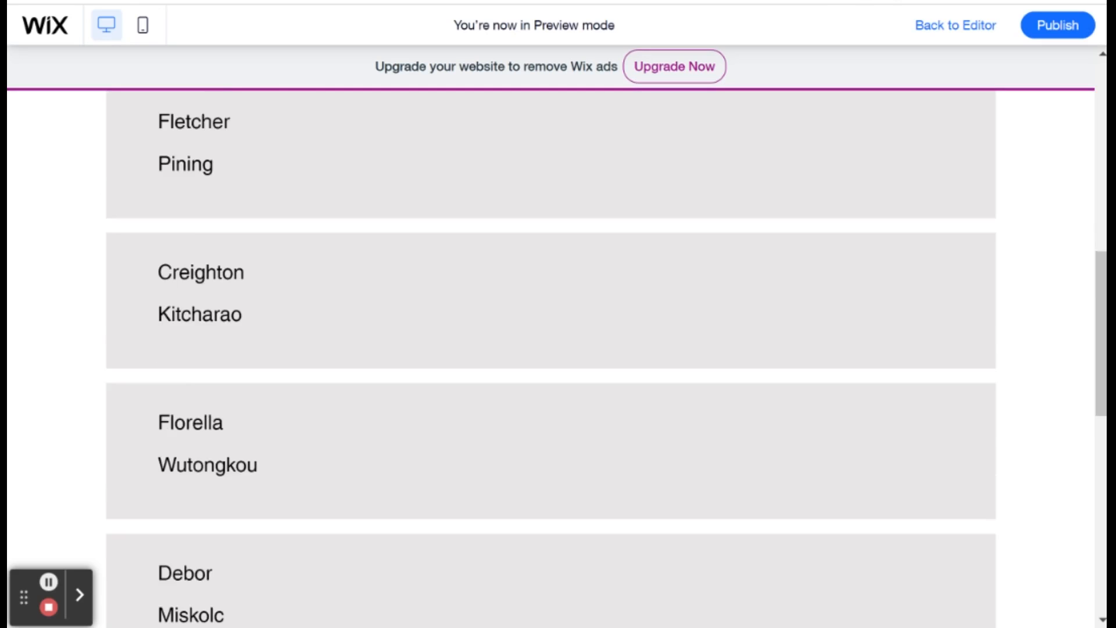
{"action": "scroll", "coordinate": [550, 360], "scroll_direction": "down", "scroll_amount": 3}
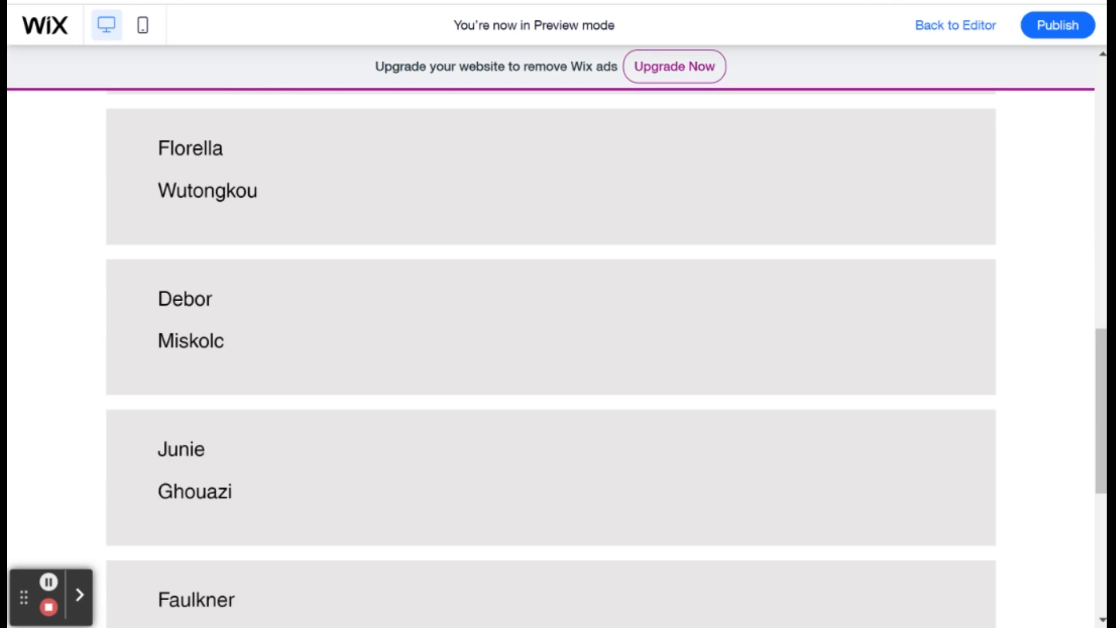
{"action": "scroll", "coordinate": [550, 360], "scroll_direction": "down", "scroll_amount": 3}
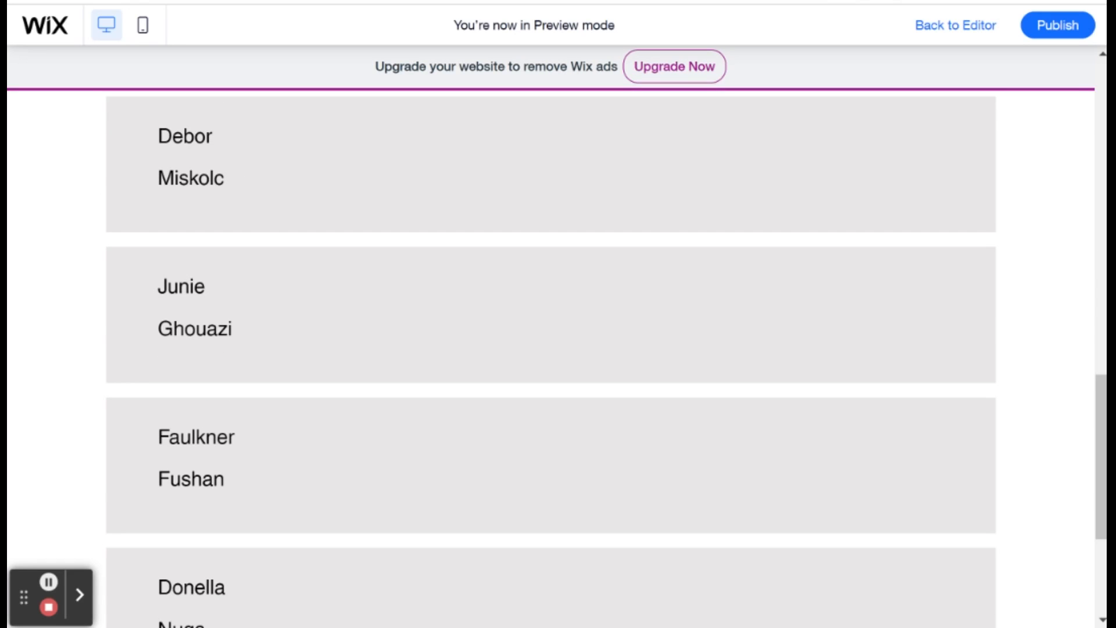
{"action": "scroll", "coordinate": [551, 360], "scroll_direction": "down", "scroll_amount": 3}
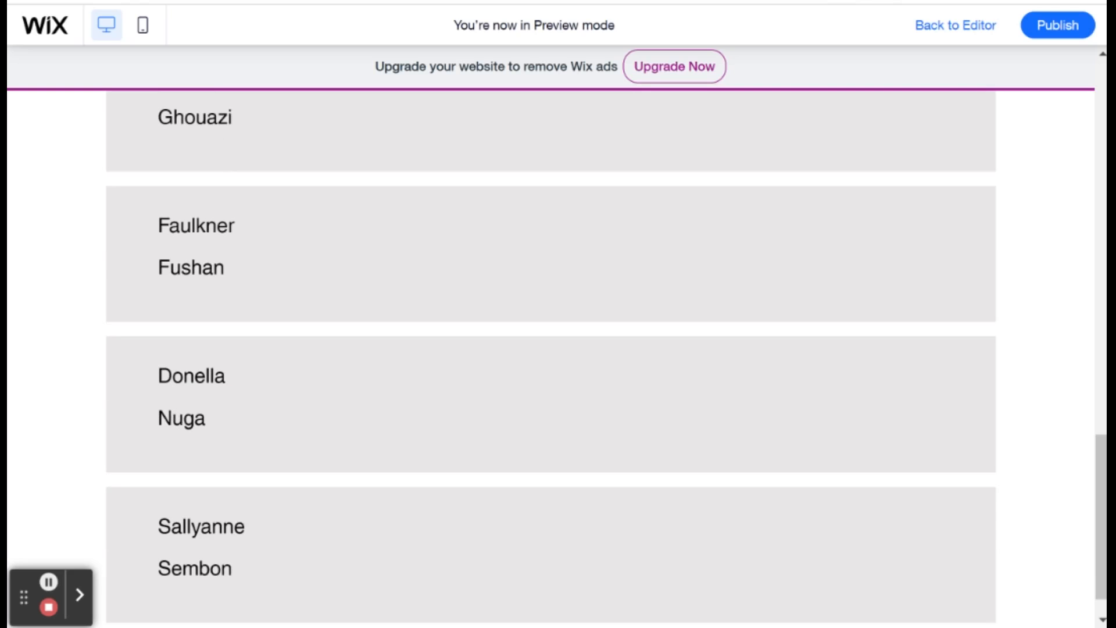
{"action": "scroll", "coordinate": [175, 437], "scroll_direction": "down", "scroll_amount": 1}
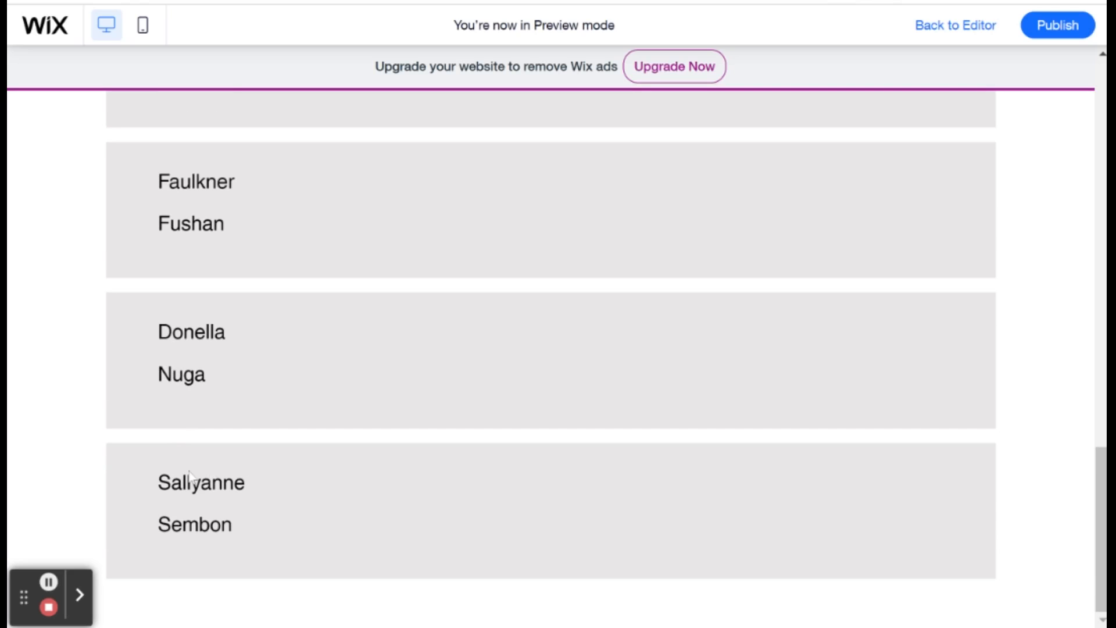
{"action": "scroll", "coordinate": [293, 478], "scroll_direction": "up", "scroll_amount": 15}
{"action": "scroll", "coordinate": [293, 479], "scroll_direction": "up", "scroll_amount": 4}
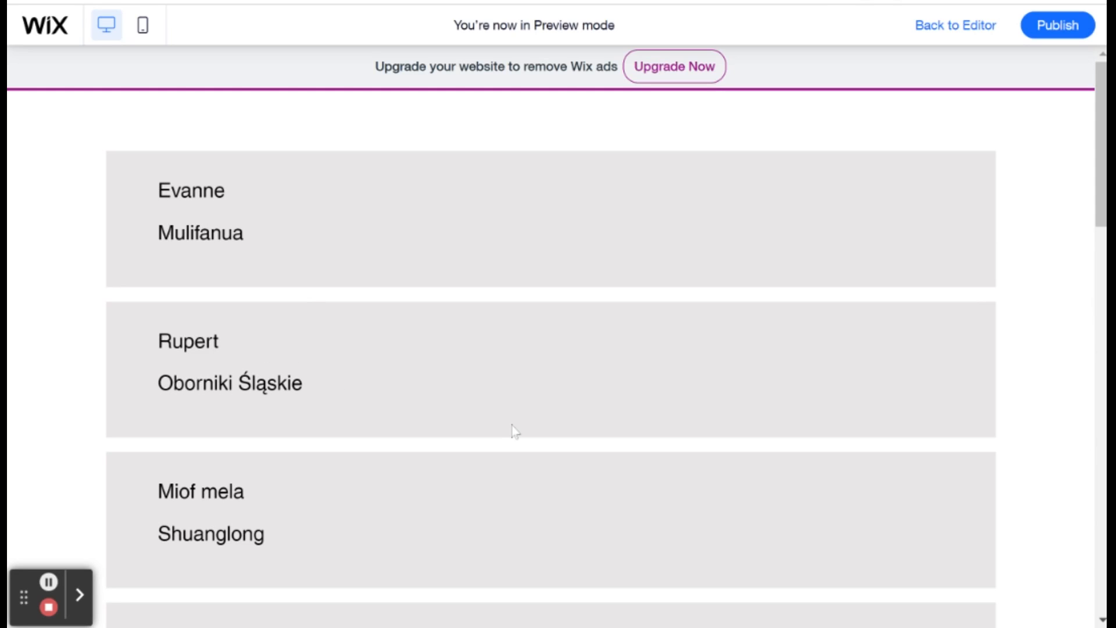
Return to the editor and move the repeater down to leave an empty area above it in the section
{"action": "left_click", "coordinate": [967, 30]}
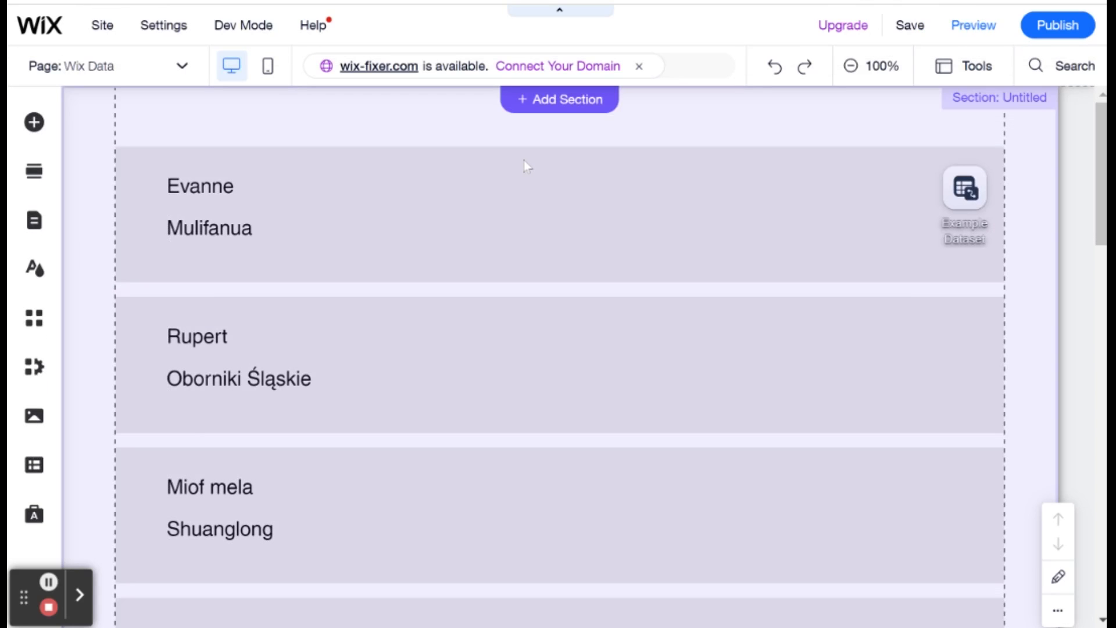
{"action": "left_click", "coordinate": [524, 161]}
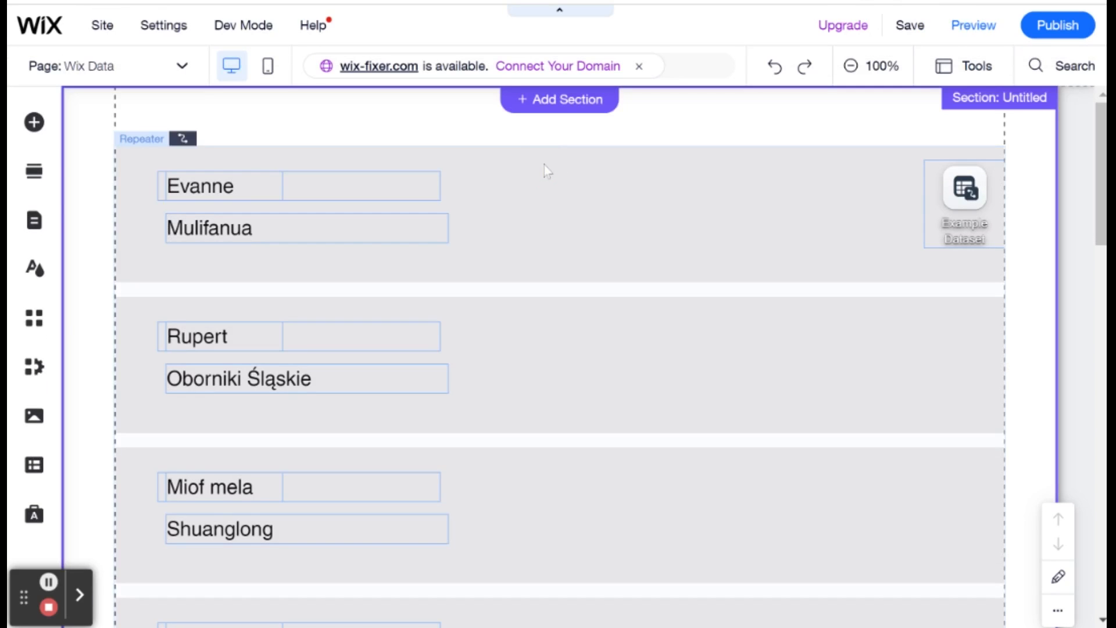
{"action": "left_click_drag", "start_coordinate": [635, 151], "coordinate": [638, 270]}
Add the Add your Name text input and place it in the empty area above the repeater
{"action": "left_click", "coordinate": [34, 122]}
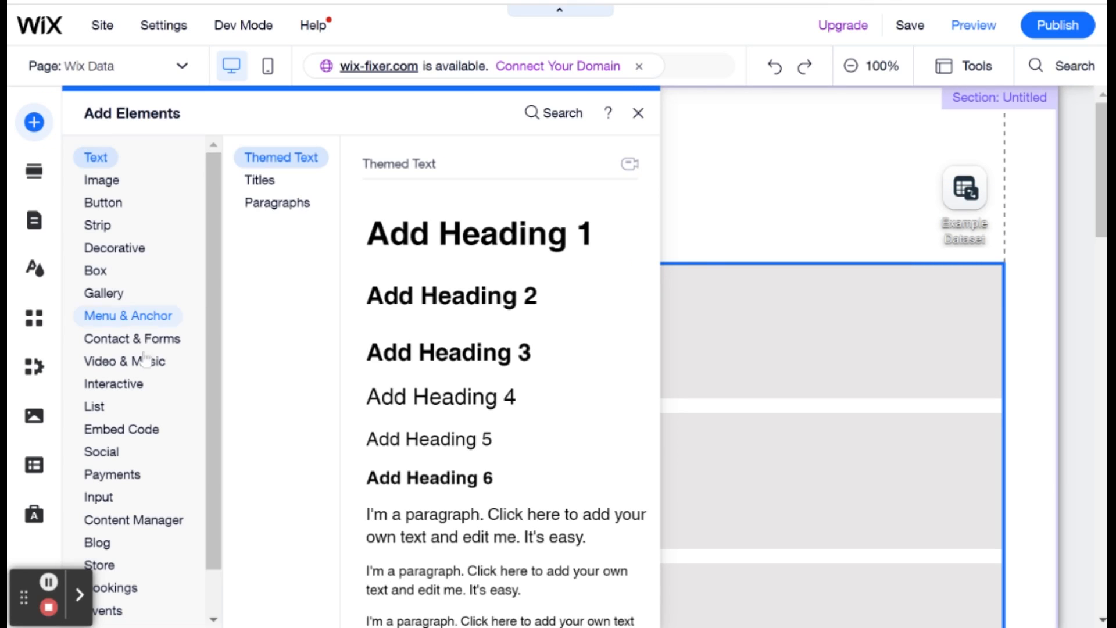
{"action": "left_click", "coordinate": [146, 429]}
{"action": "left_click", "coordinate": [118, 509]}
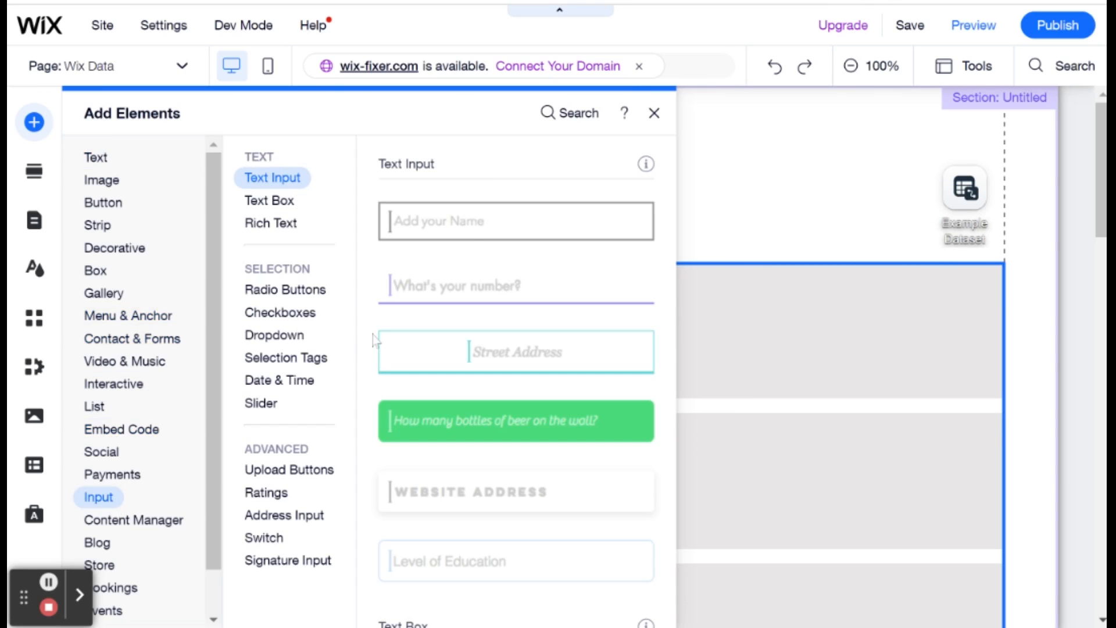
{"action": "left_click", "coordinate": [465, 234]}
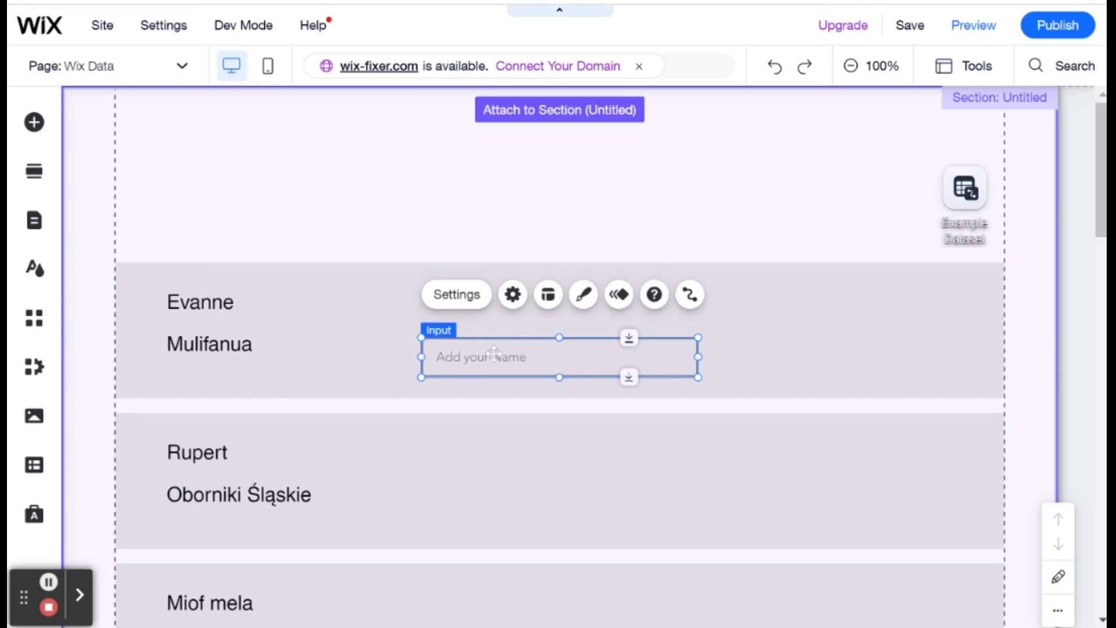
{"action": "left_click_drag", "start_coordinate": [496, 356], "coordinate": [279, 153]}
{"action": "left_click", "coordinate": [294, 154]}
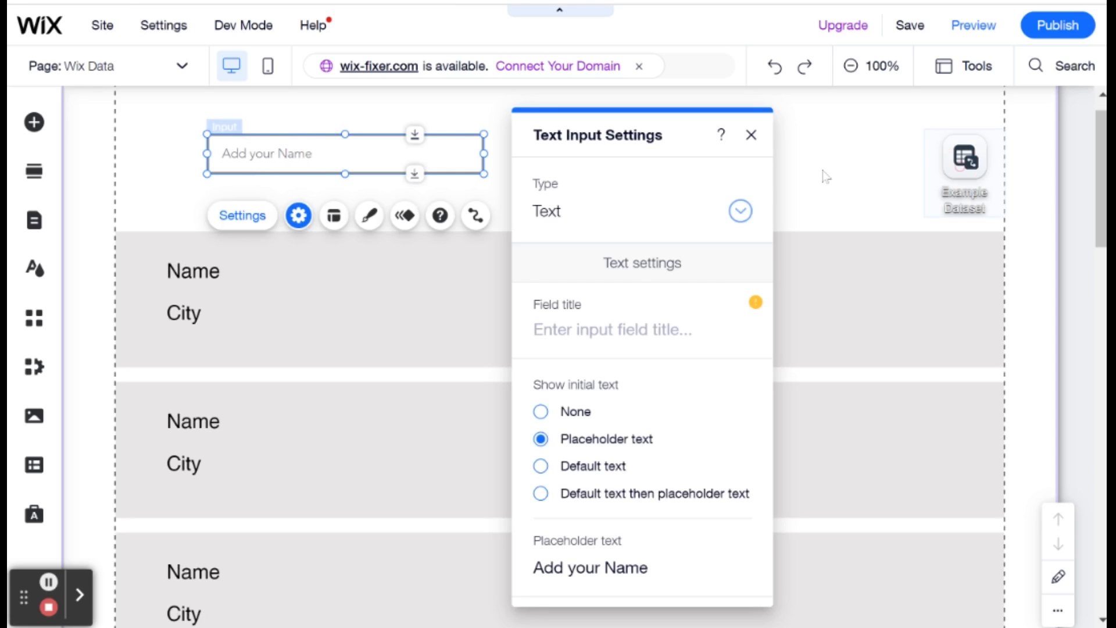
Delete the filter first_name contains e from Example Dataset
{"action": "left_click", "coordinate": [956, 176]}
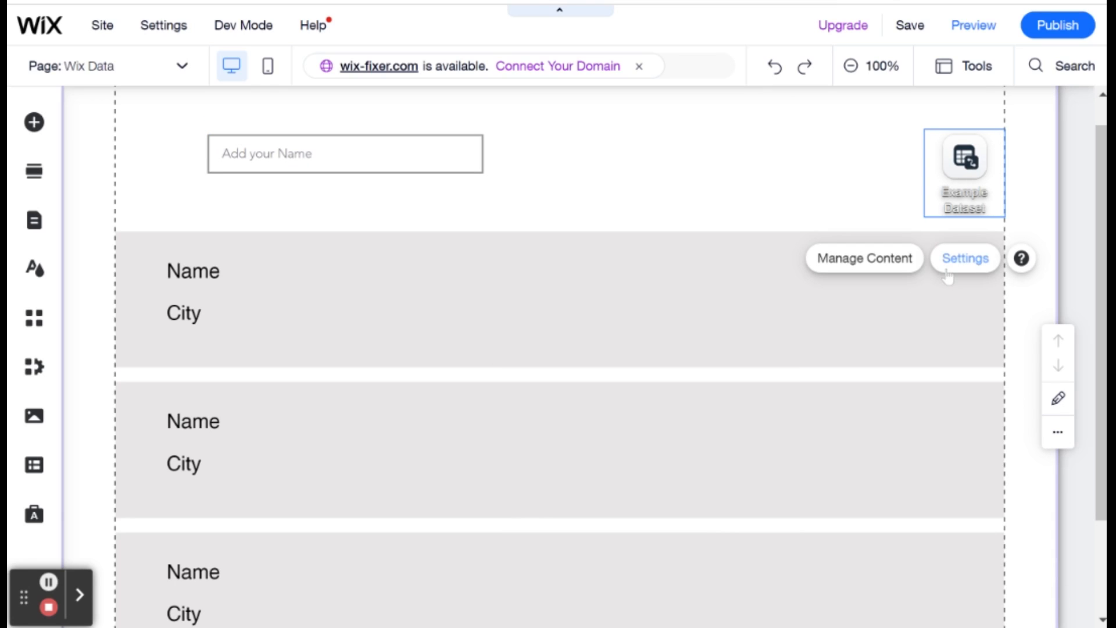
{"action": "left_click", "coordinate": [947, 265]}
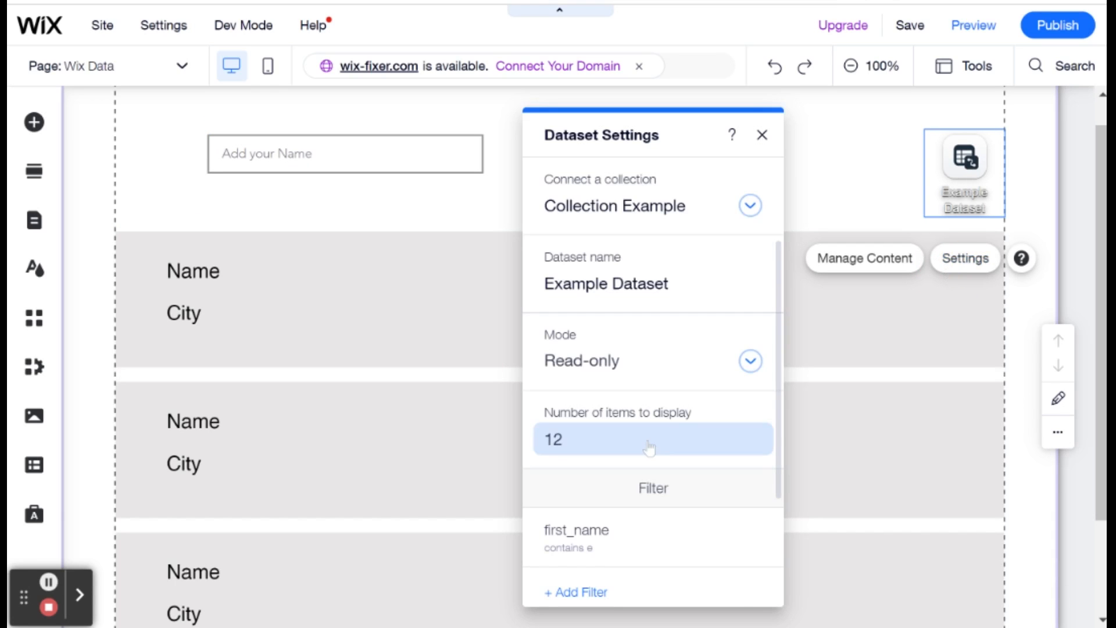
{"action": "left_click", "coordinate": [751, 393]}
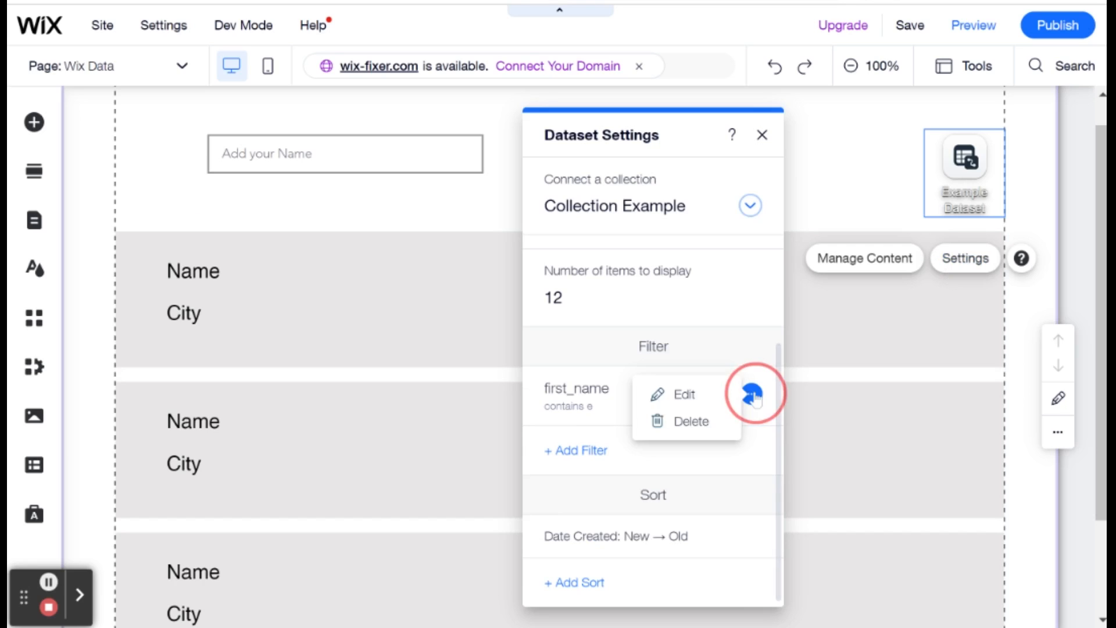
{"action": "left_click", "coordinate": [711, 426]}
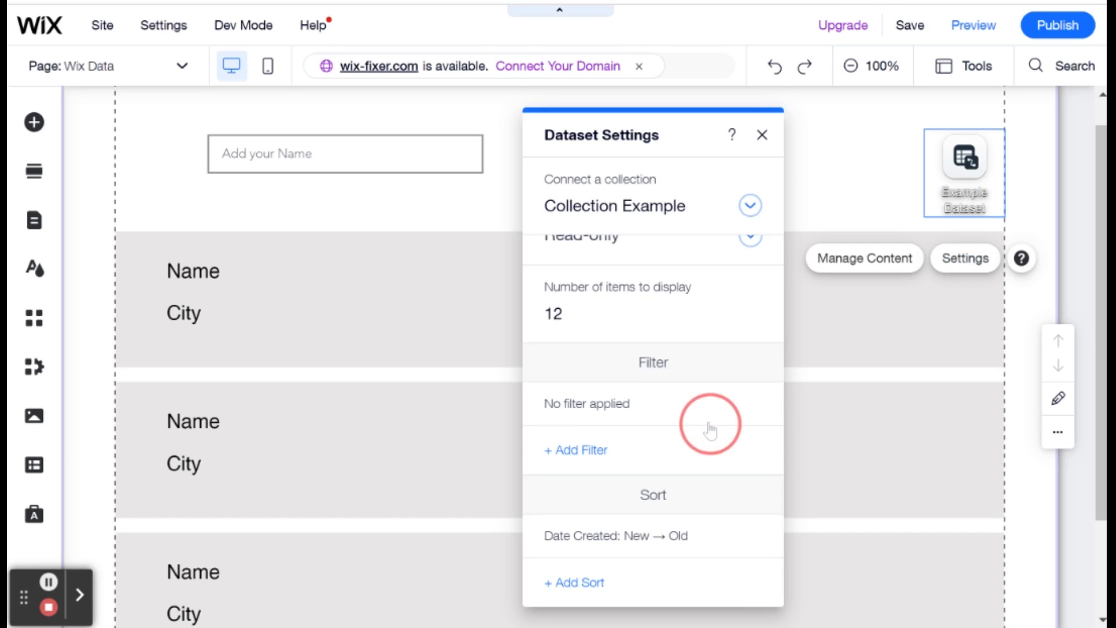
Try to add an Example Dataset filter on first_name with the condition Is and a User Input element as value source
{"action": "left_click", "coordinate": [588, 452]}
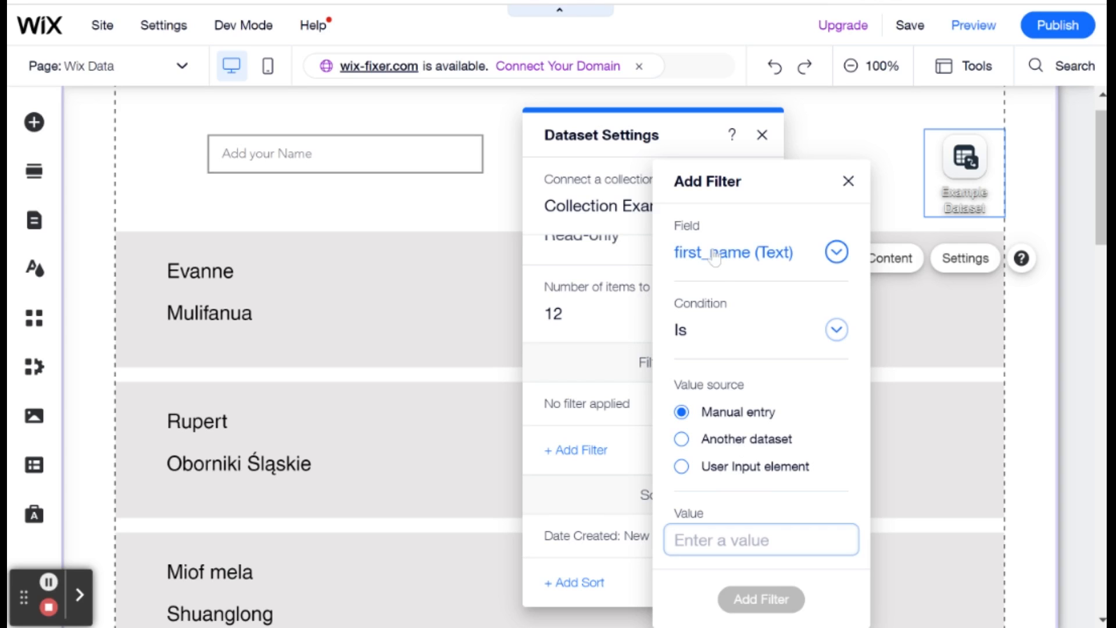
{"action": "left_click", "coordinate": [736, 472]}
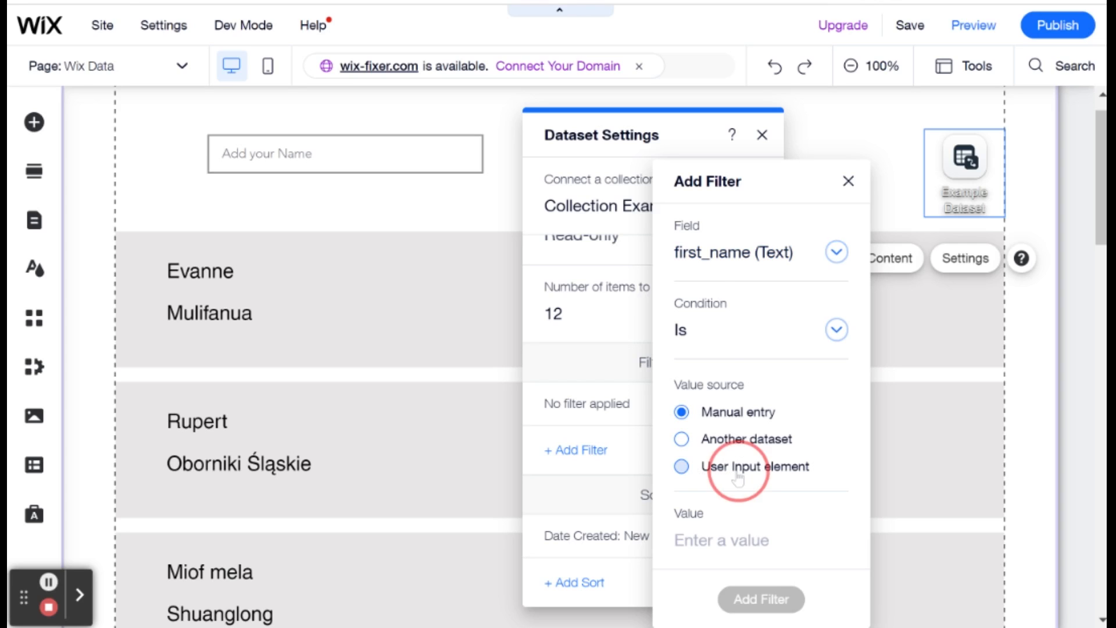
{"action": "left_click", "coordinate": [835, 538]}
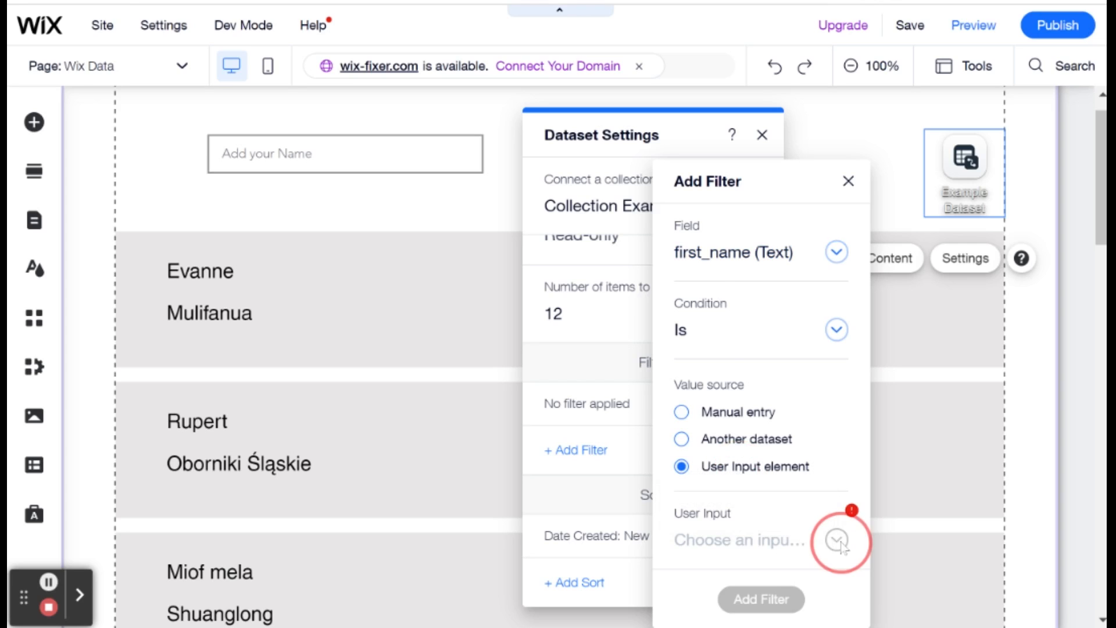
{"action": "mouse_move", "coordinate": [845, 515]}
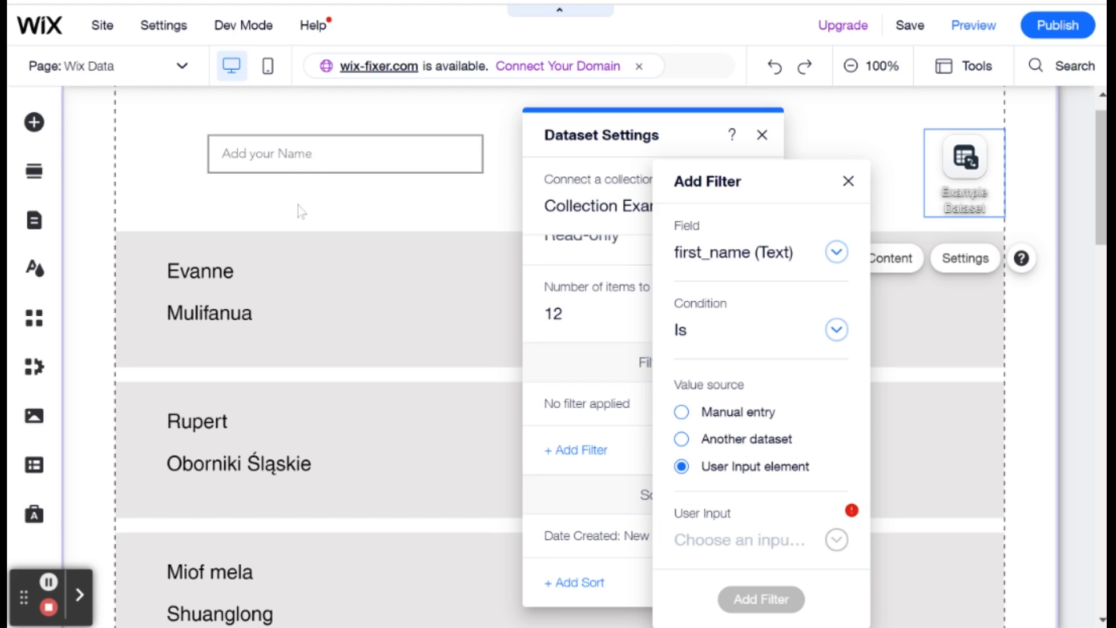
Replace the Add your Name text input with the What's the best flavor? dropdown, placed in the empty area above the repeater
{"action": "left_click", "coordinate": [289, 155]}
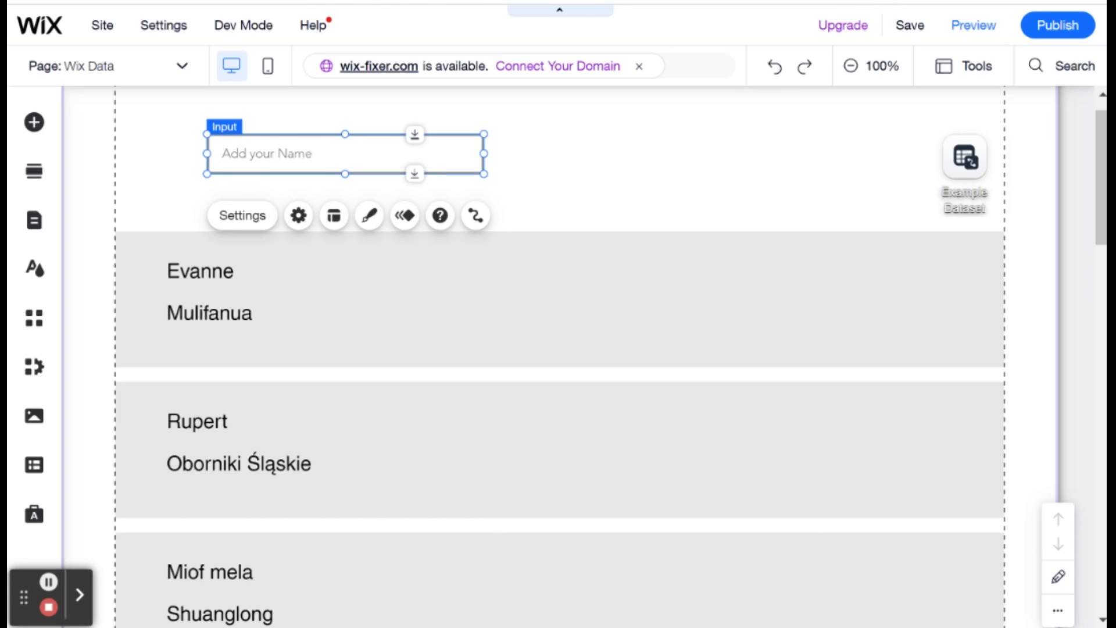
{"action": "key", "text": "Delete"}
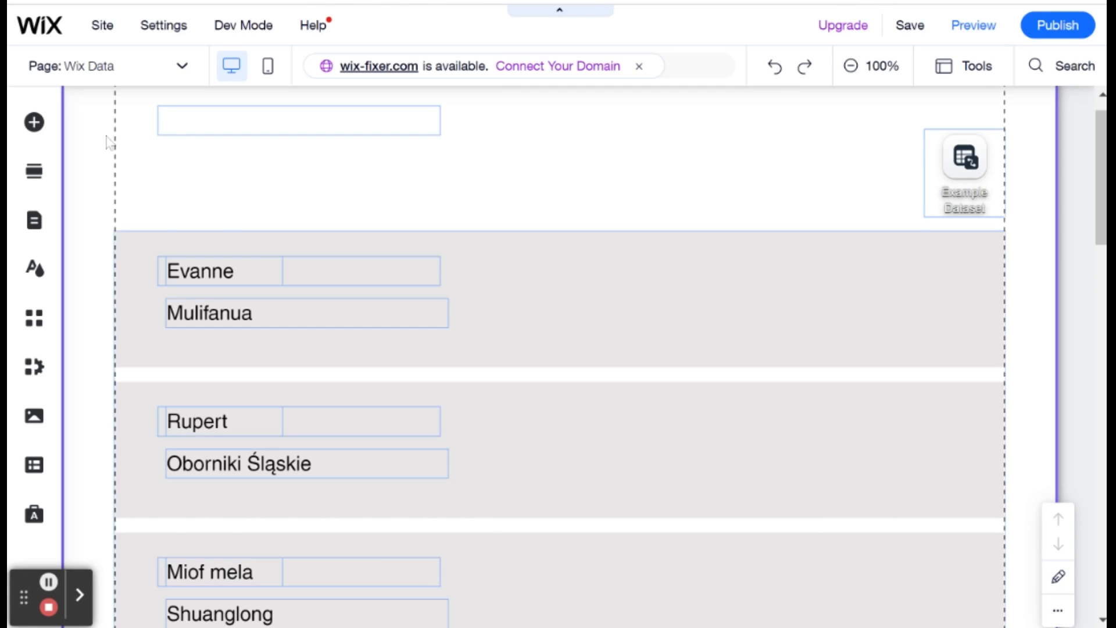
{"action": "scroll", "coordinate": [87, 139], "scroll_direction": "down", "scroll_amount": 2}
{"action": "left_click", "coordinate": [35, 124]}
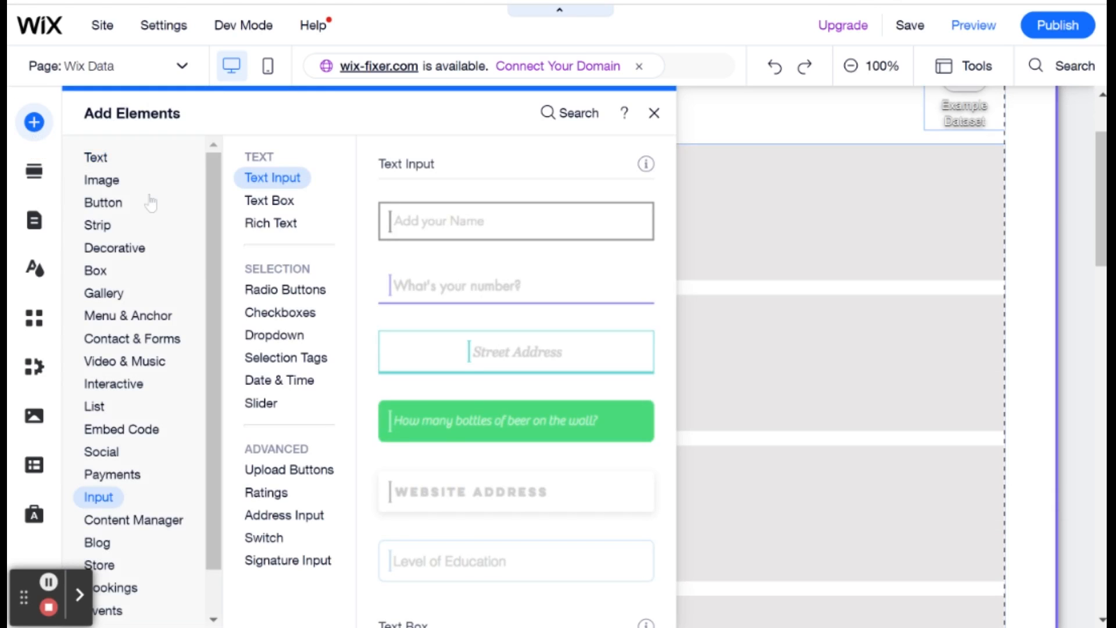
{"action": "left_click", "coordinate": [262, 295]}
{"action": "left_click", "coordinate": [284, 342]}
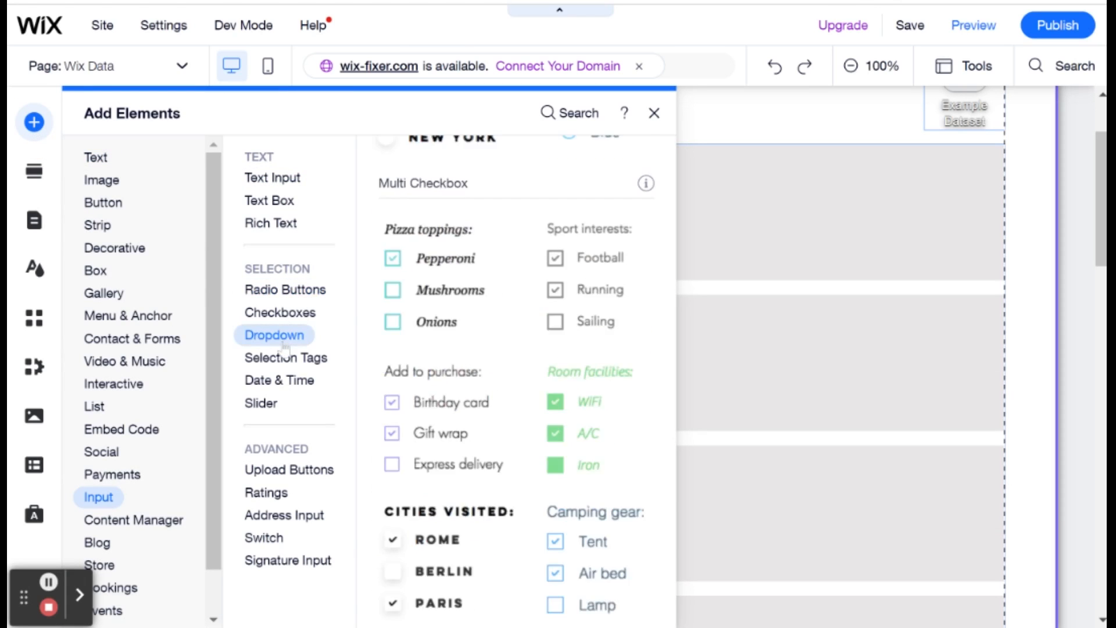
{"action": "left_click", "coordinate": [503, 221]}
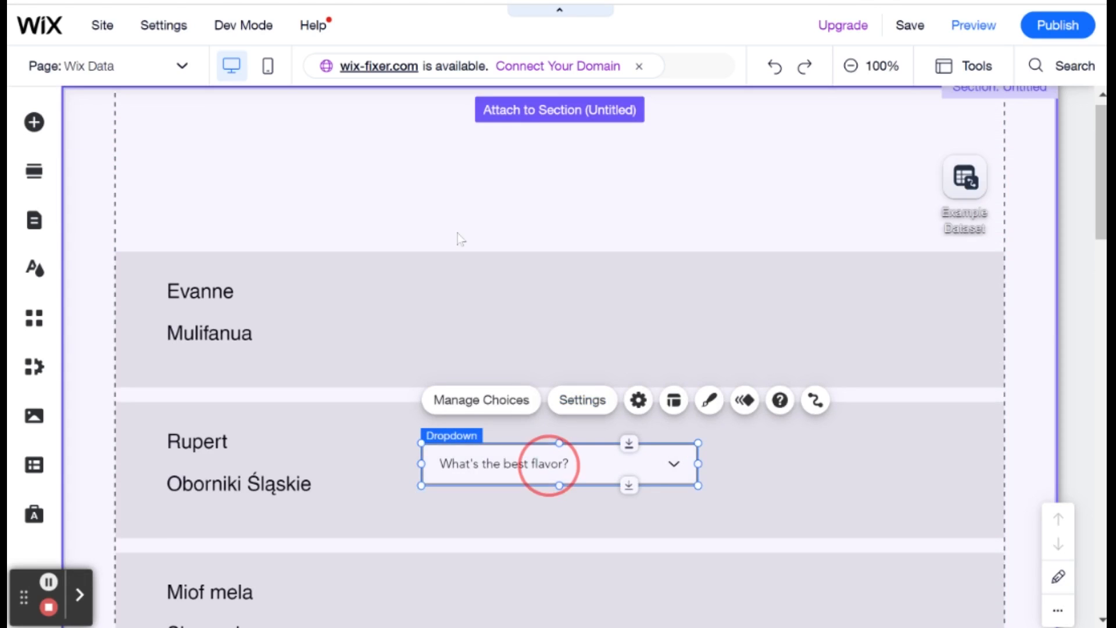
{"action": "left_click_drag", "start_coordinate": [548, 464], "coordinate": [304, 168]}
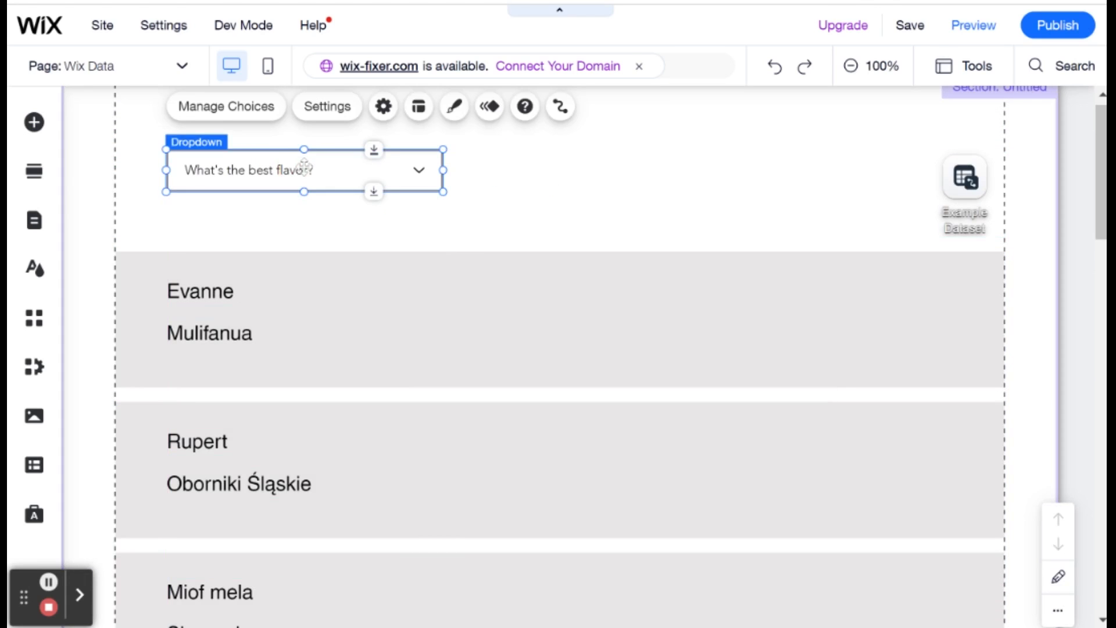
Replace all the dropdown's choices with the first names from the second and third repeater items, using only the first word of each, and save
{"action": "left_click", "coordinate": [304, 169]}
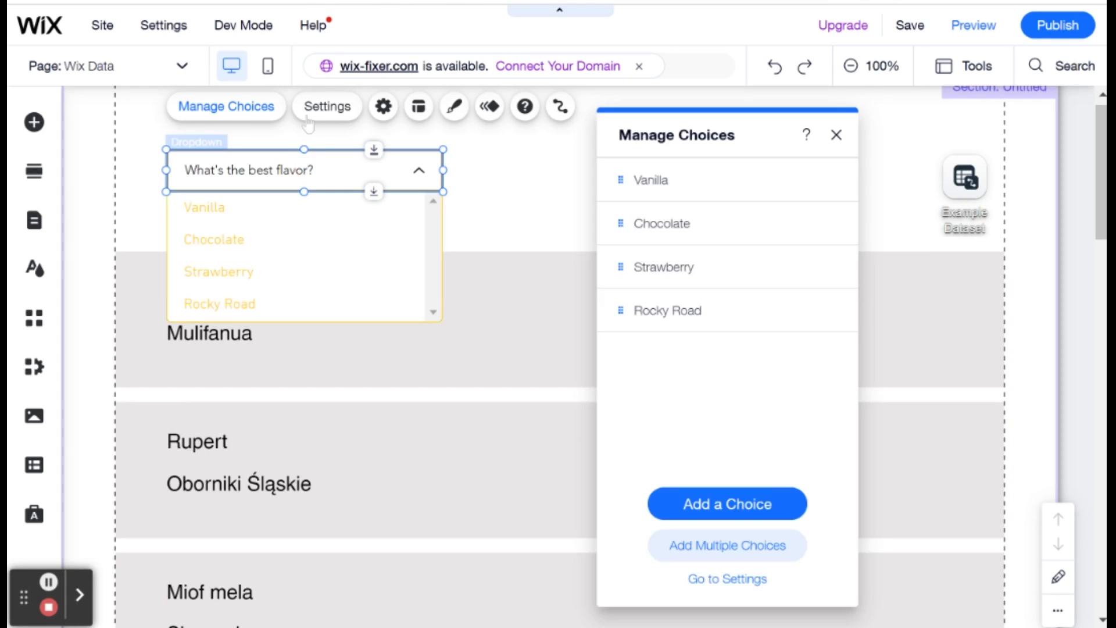
{"action": "left_click", "coordinate": [225, 106]}
{"action": "left_click", "coordinate": [775, 544]}
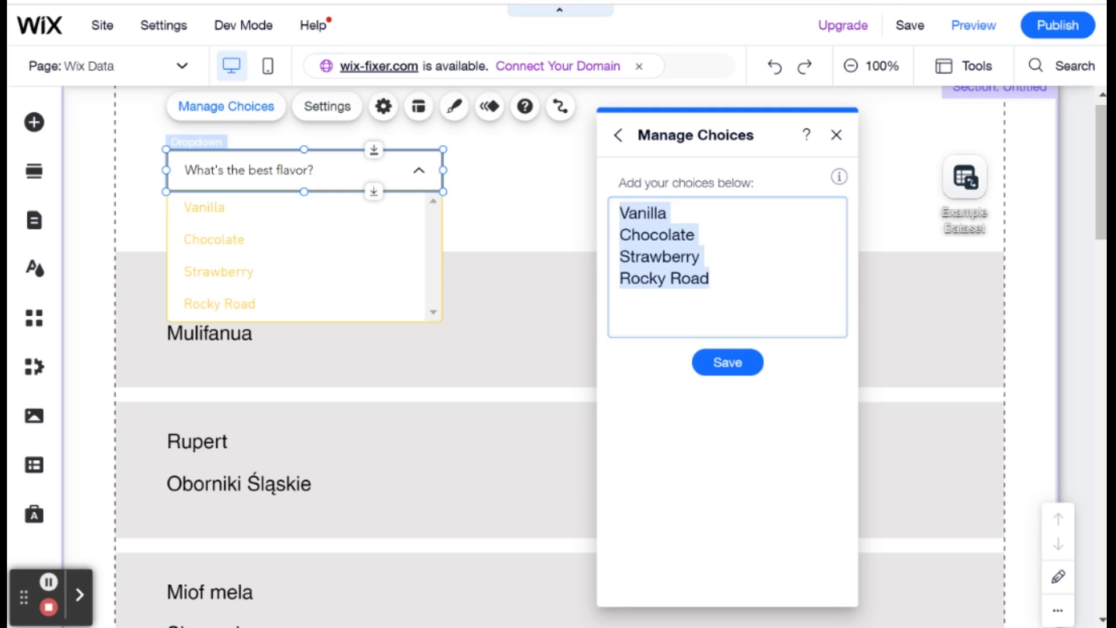
{"action": "type", "text": "Ruper"}
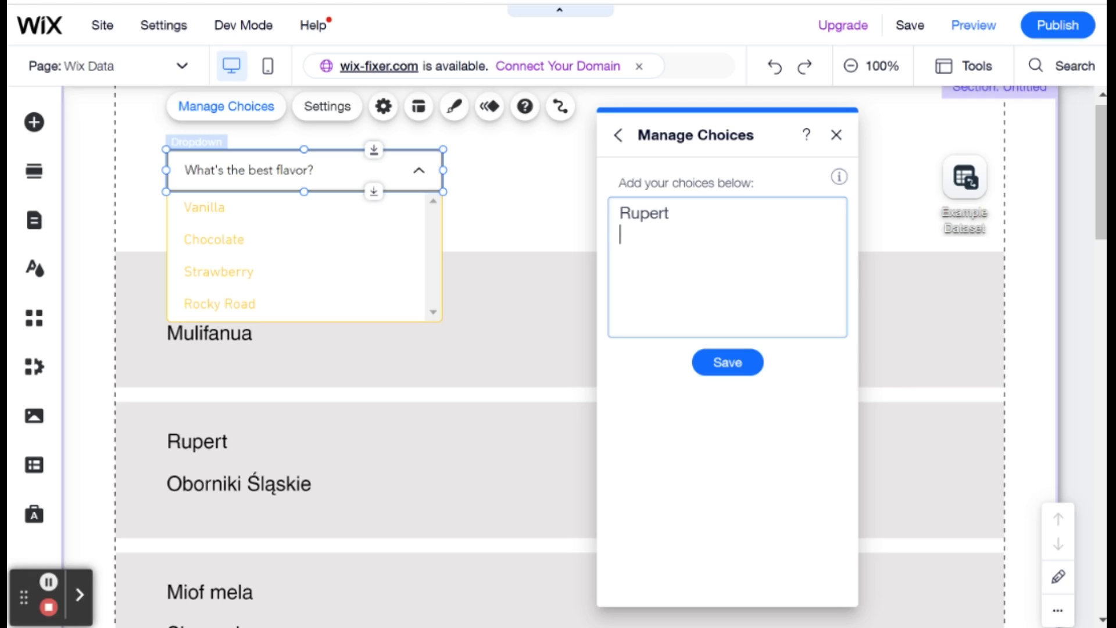
{"action": "type", "text": "t"}
{"action": "key", "text": "Return"}
{"action": "type", "text": "Miof"}
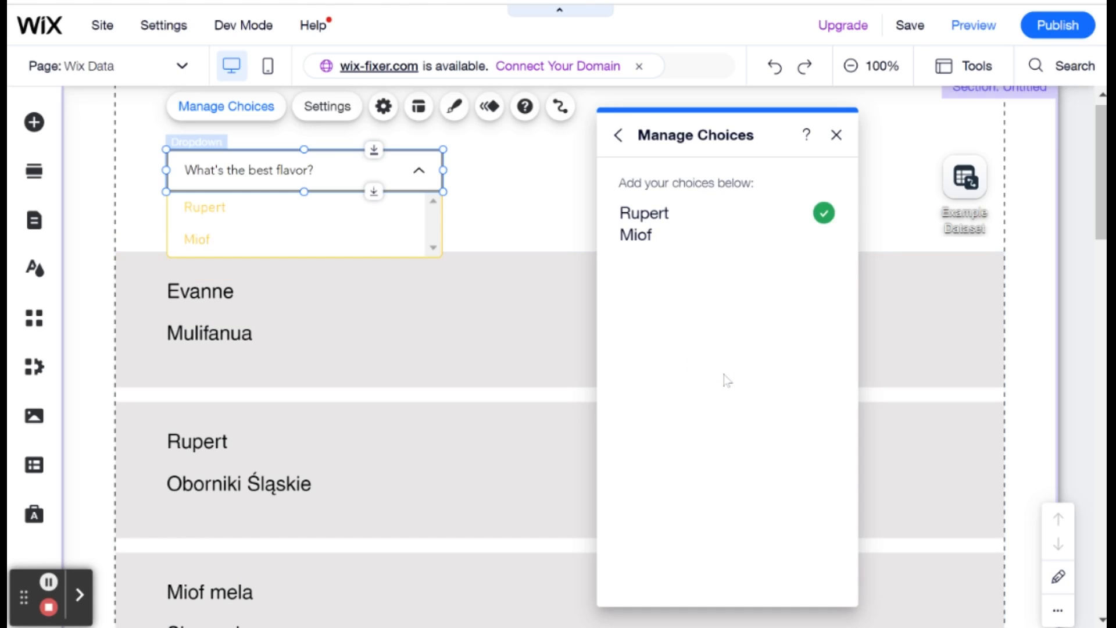
{"action": "left_click", "coordinate": [509, 184]}
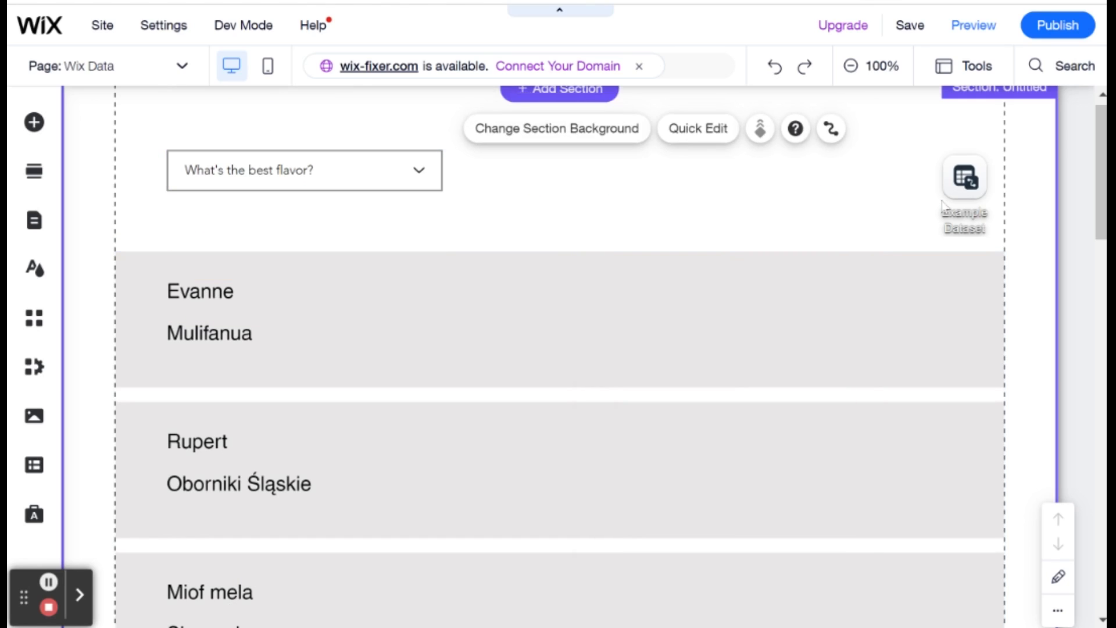
Add an Example Dataset filter on first_name with the condition Contains, using the Dropdown as its User Input element
{"action": "left_click", "coordinate": [963, 177]}
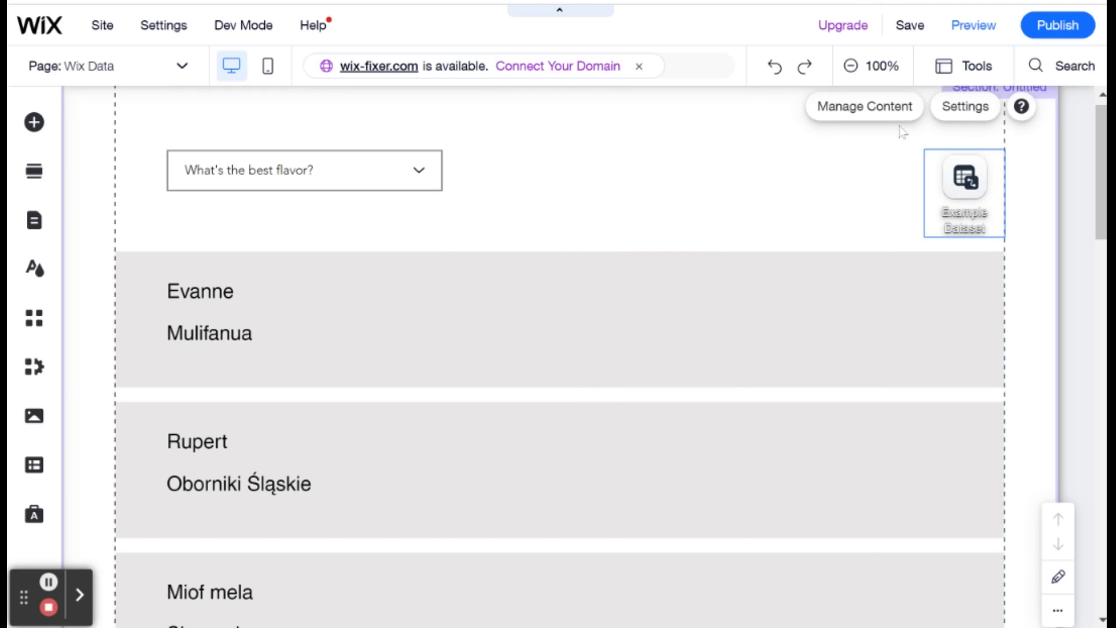
{"action": "left_click", "coordinate": [965, 106]}
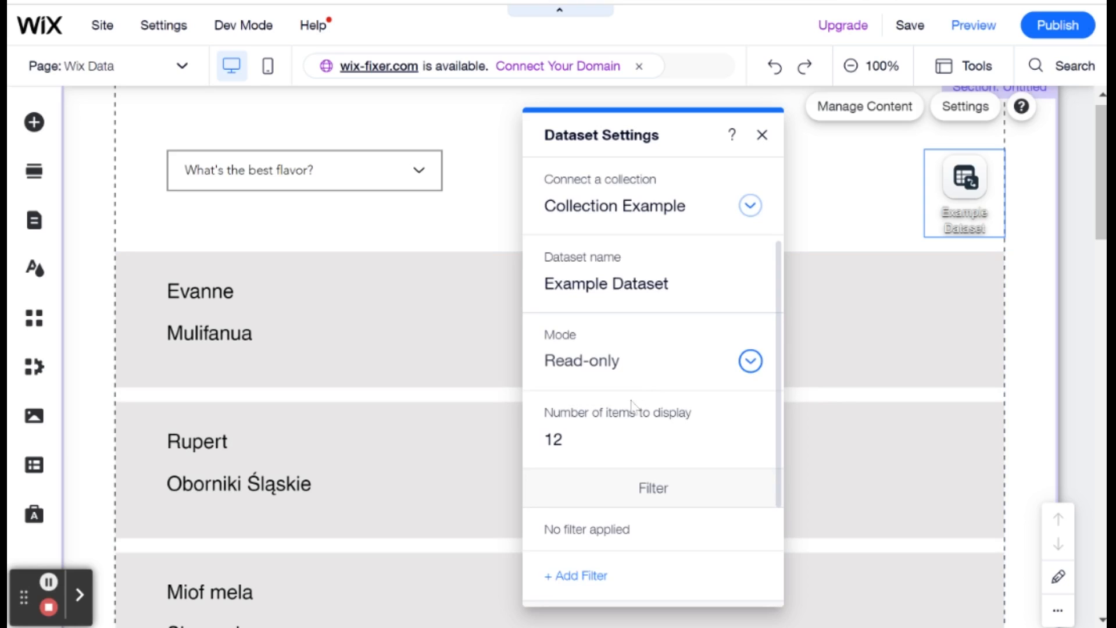
{"action": "scroll", "coordinate": [640, 454], "scroll_direction": "down", "scroll_amount": 2}
{"action": "left_click", "coordinate": [603, 455]}
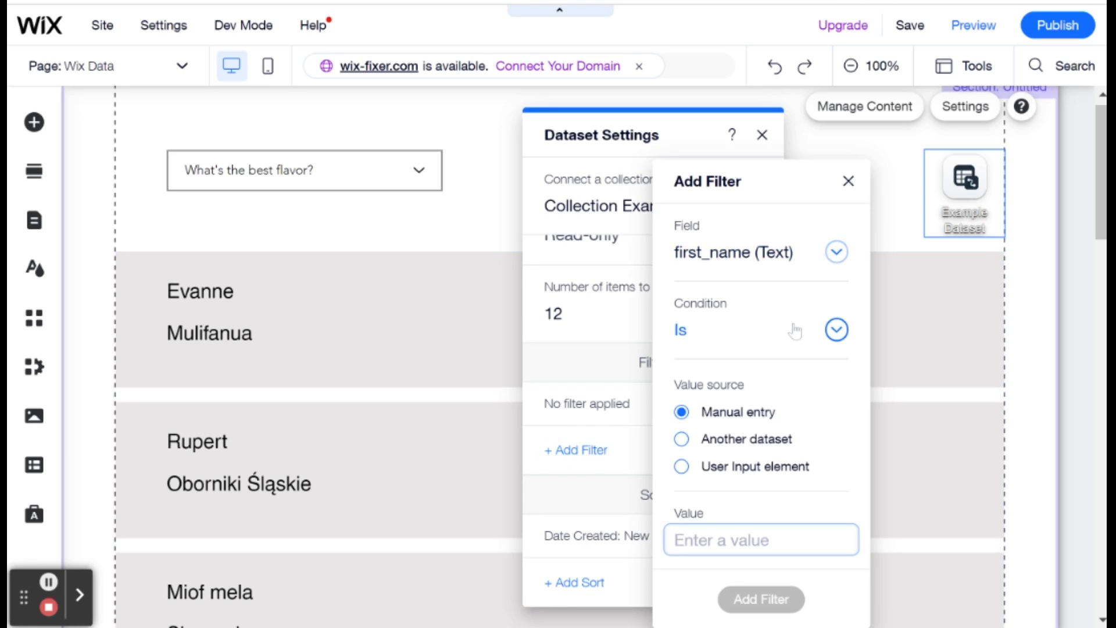
{"action": "left_click", "coordinate": [794, 331]}
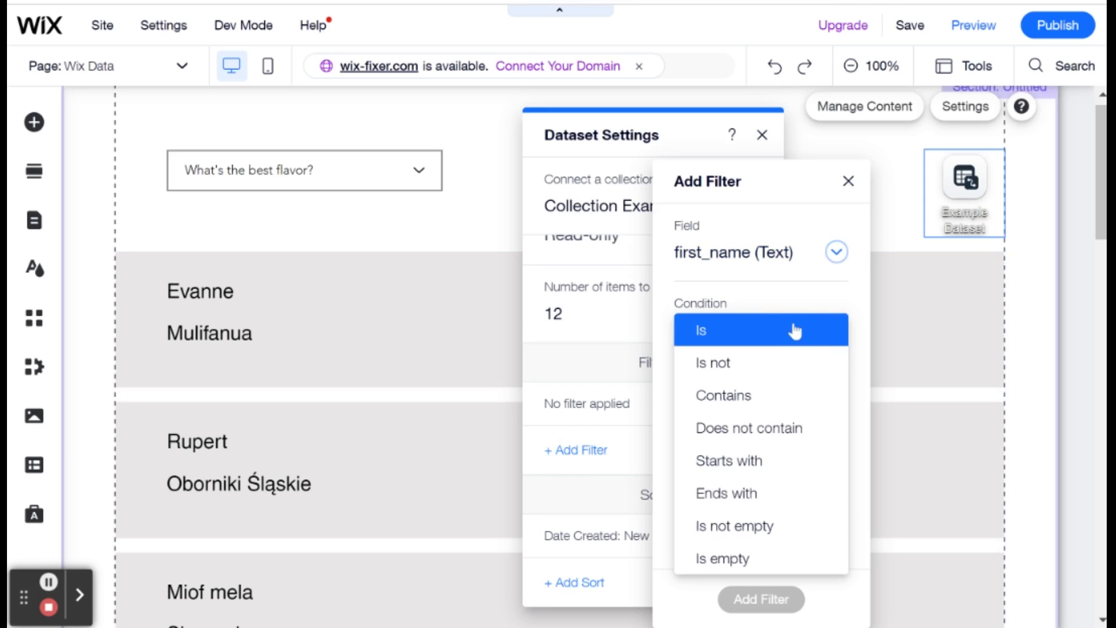
{"action": "left_click", "coordinate": [779, 393]}
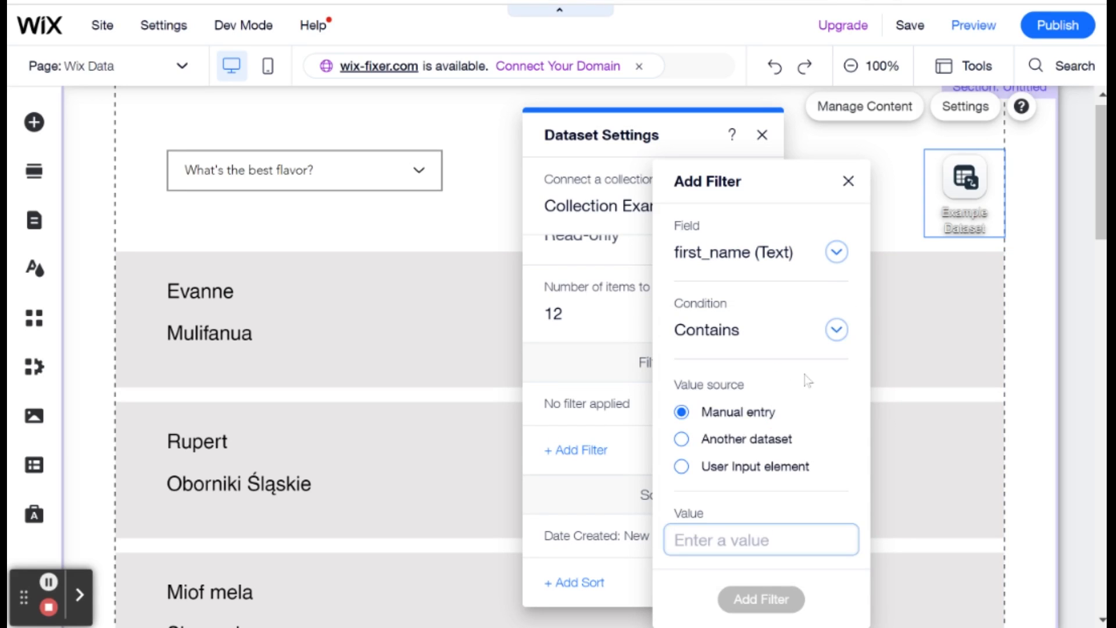
{"action": "left_click", "coordinate": [725, 466]}
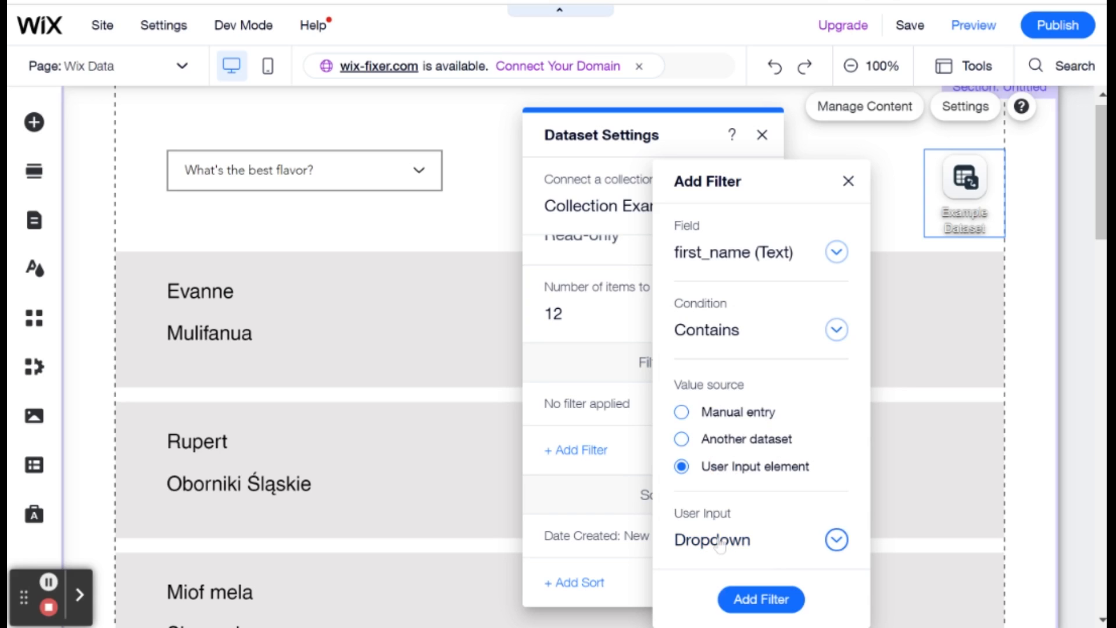
{"action": "left_click", "coordinate": [760, 540]}
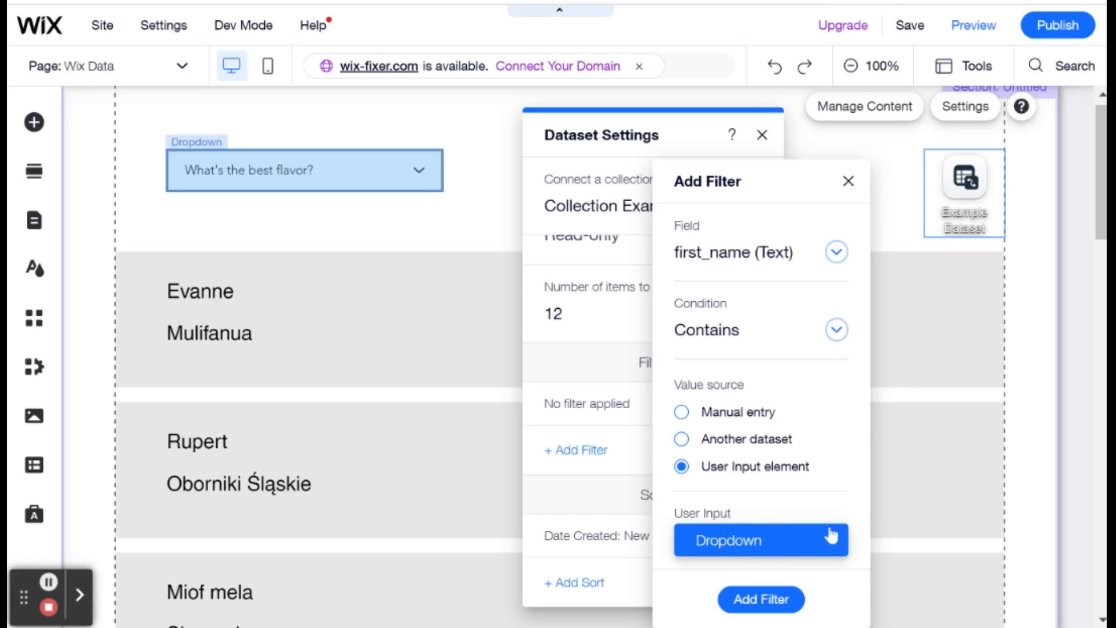
{"action": "left_click", "coordinate": [756, 540]}
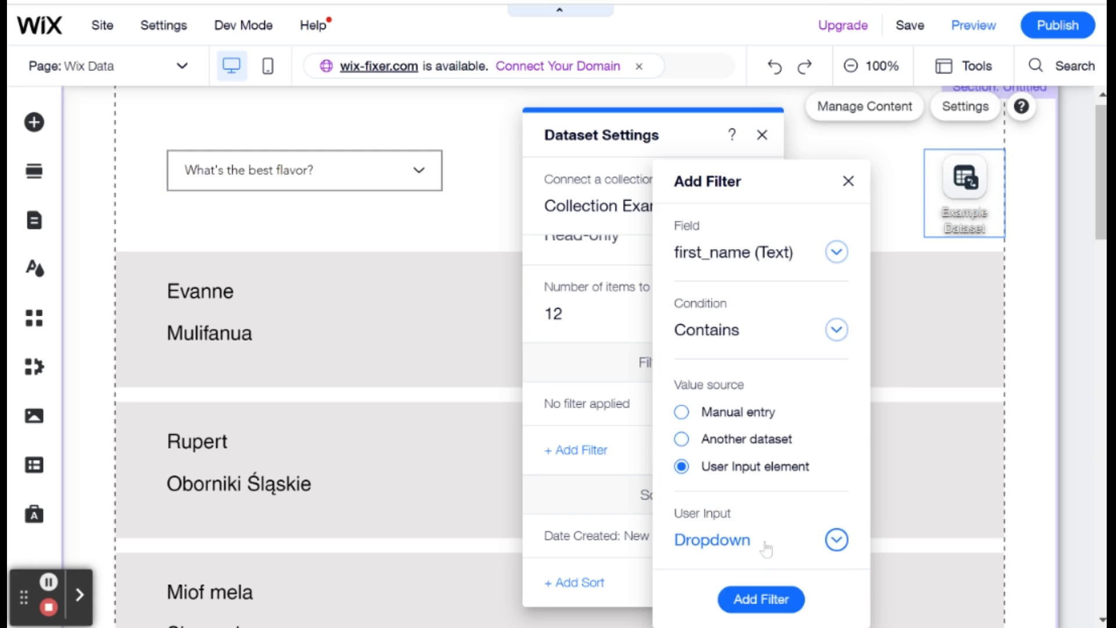
{"action": "left_click", "coordinate": [756, 602]}
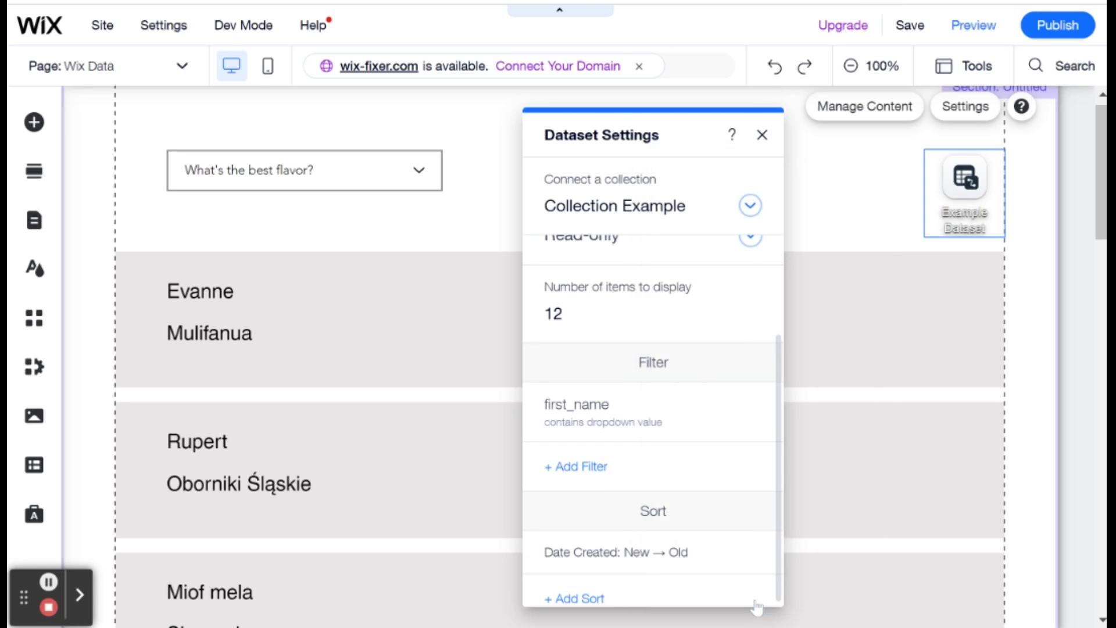
{"action": "left_click", "coordinate": [453, 210]}
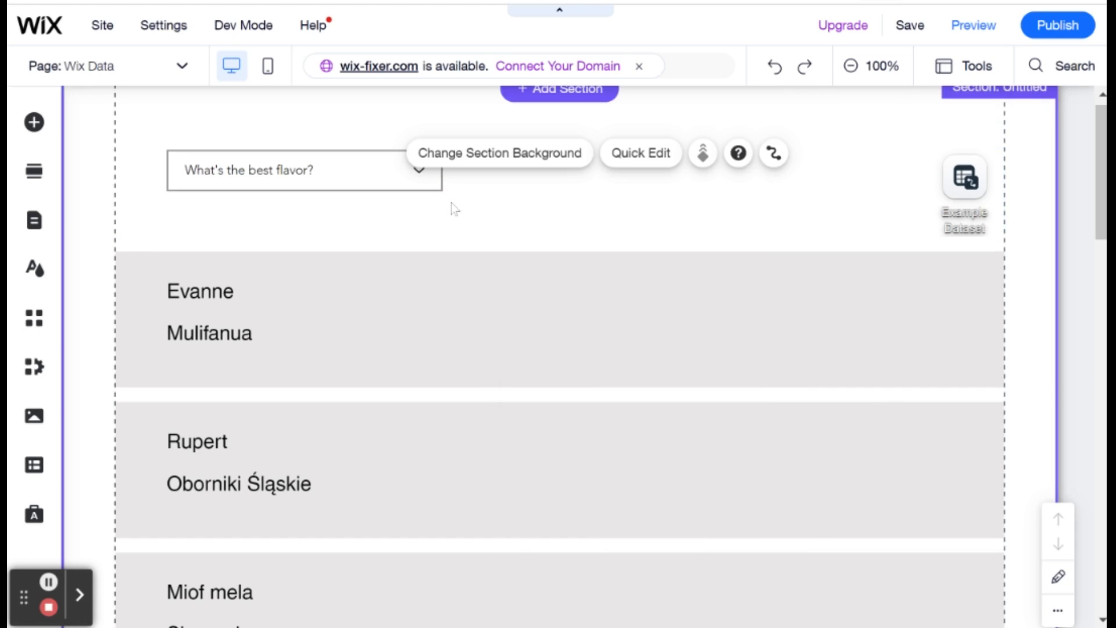
Preview the page and test the filter by selecting the dropdown's first choice, its second, and the first again
{"action": "left_click", "coordinate": [973, 25]}
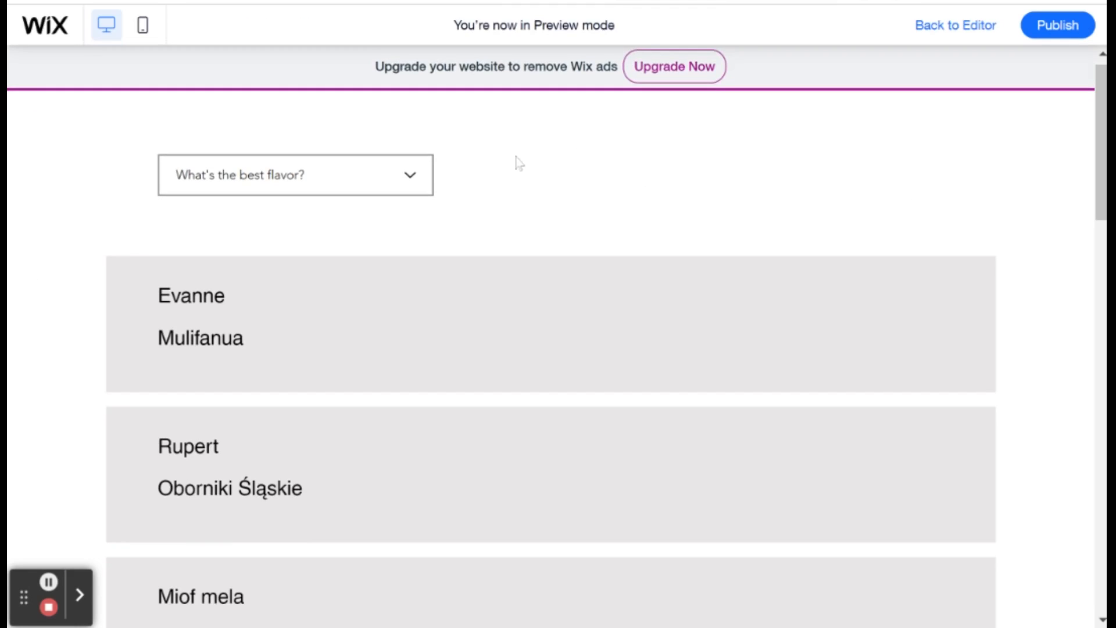
{"action": "scroll", "coordinate": [590, 376], "scroll_direction": "down", "scroll_amount": 2}
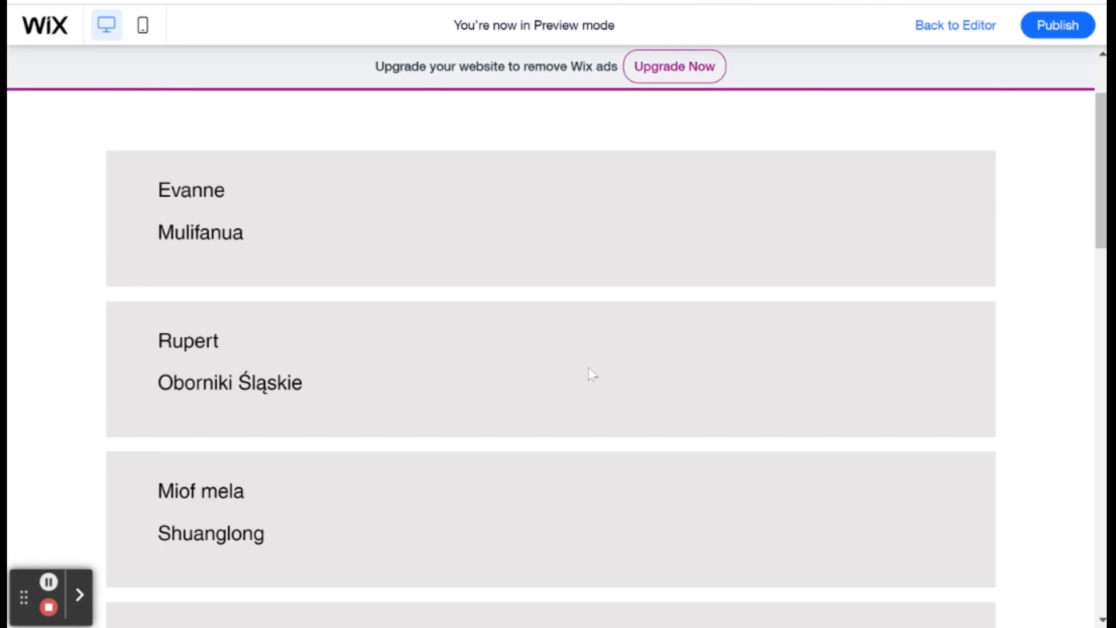
{"action": "scroll", "coordinate": [399, 239], "scroll_direction": "up", "scroll_amount": 2}
{"action": "left_click", "coordinate": [389, 181]}
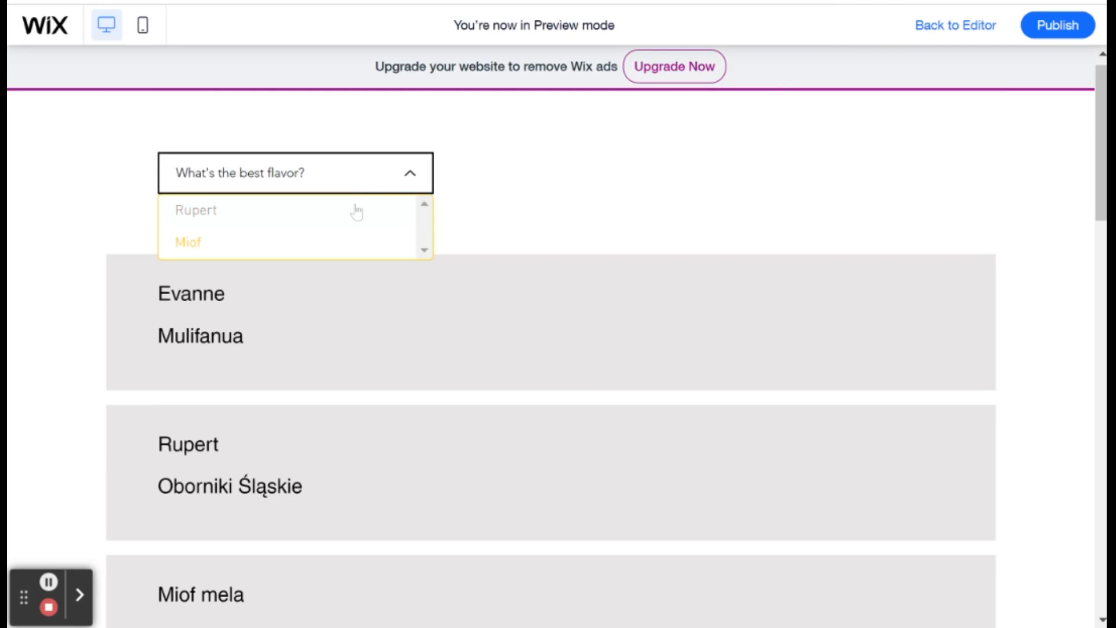
{"action": "left_click", "coordinate": [356, 211]}
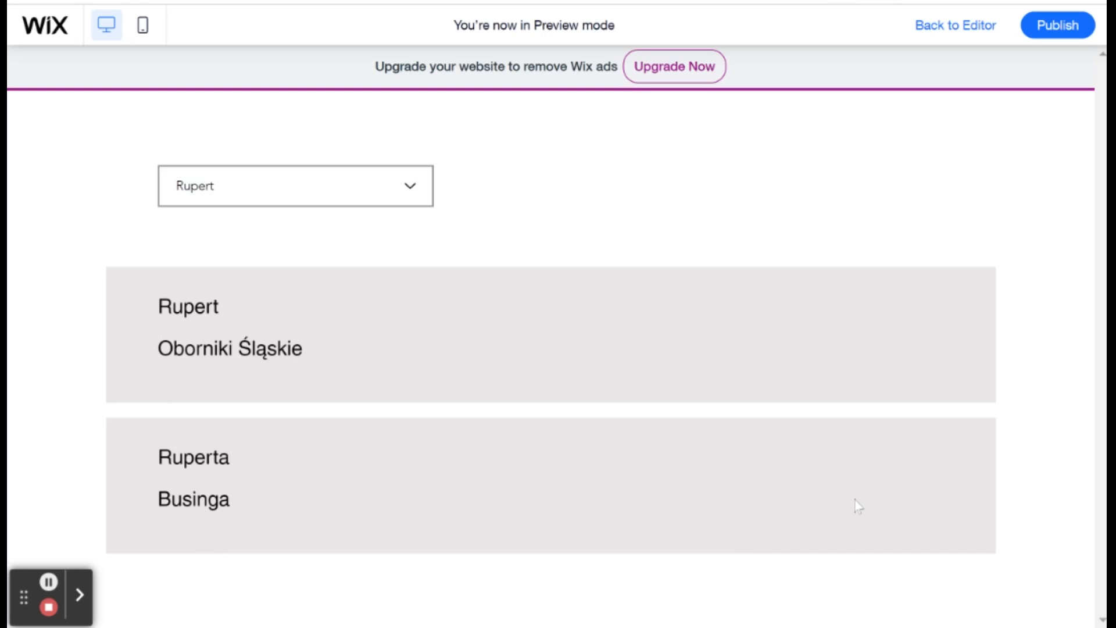
{"action": "left_click", "coordinate": [379, 187]}
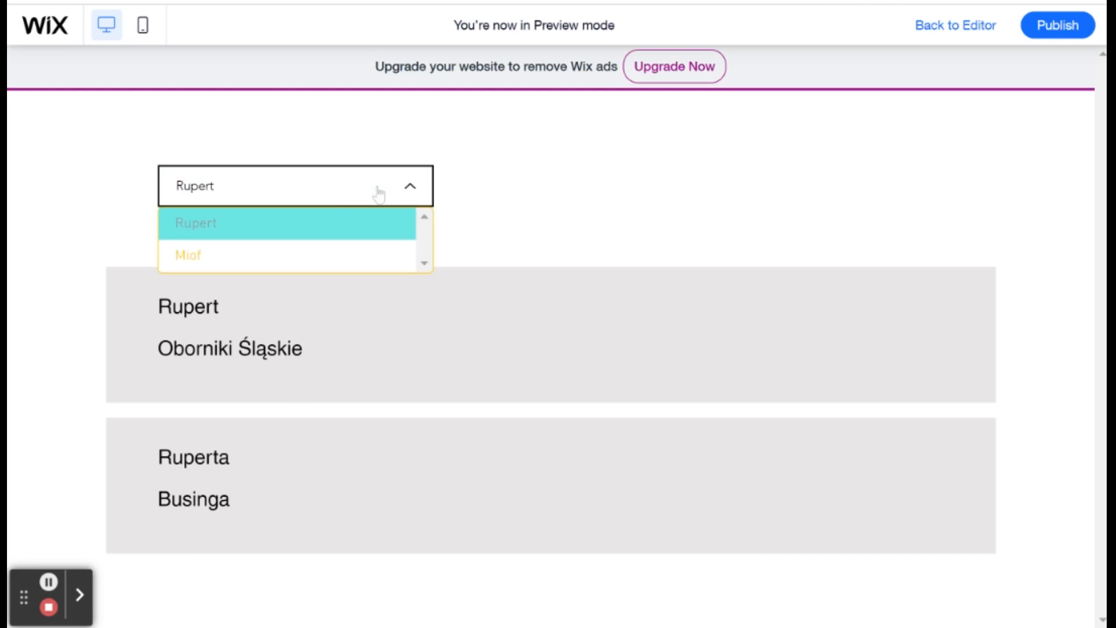
{"action": "left_click", "coordinate": [262, 260]}
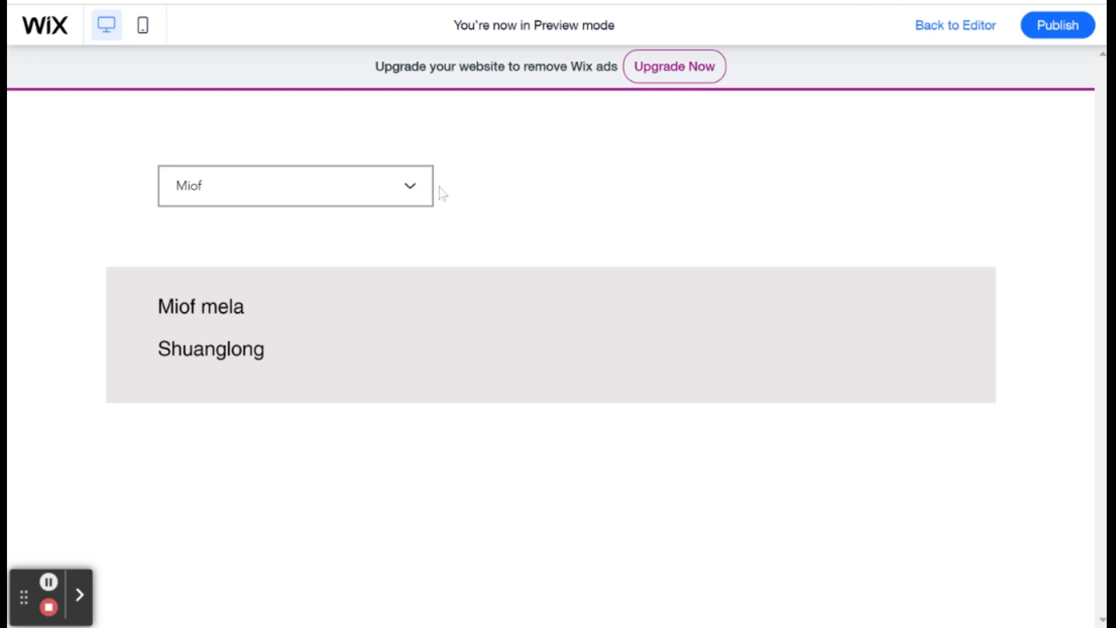
{"action": "left_click", "coordinate": [406, 185]}
{"action": "left_click", "coordinate": [361, 226]}
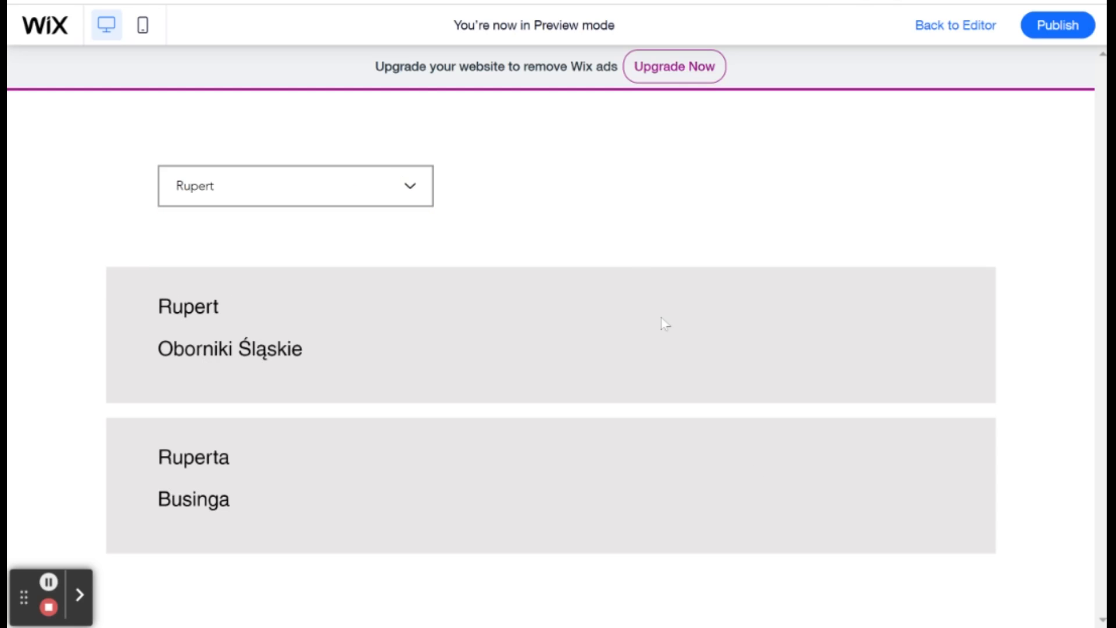
Return to the editor and start a new sort on the first_name field in Example Dataset's settings
{"action": "left_click", "coordinate": [956, 28]}
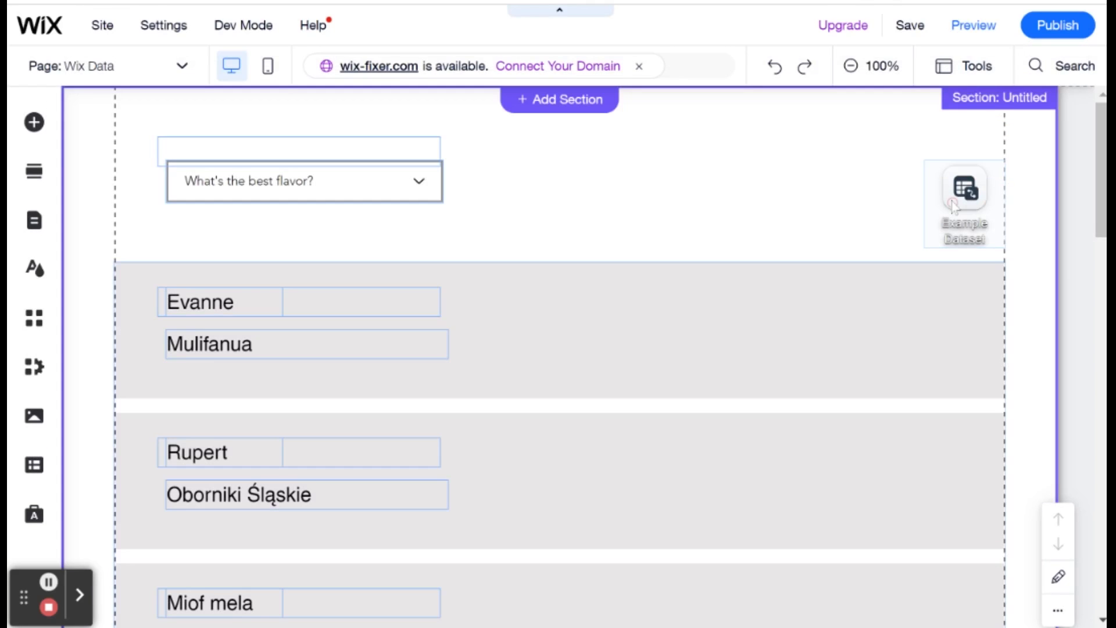
{"action": "left_click", "coordinate": [953, 207]}
{"action": "left_click", "coordinate": [965, 117]}
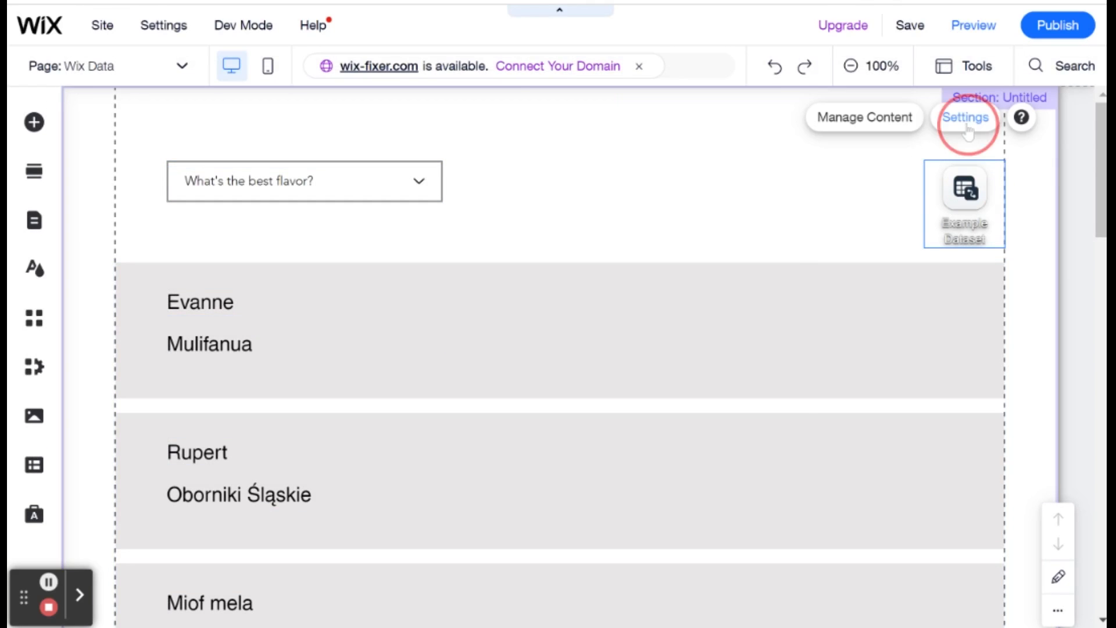
{"action": "scroll", "coordinate": [593, 448], "scroll_direction": "down", "scroll_amount": 3}
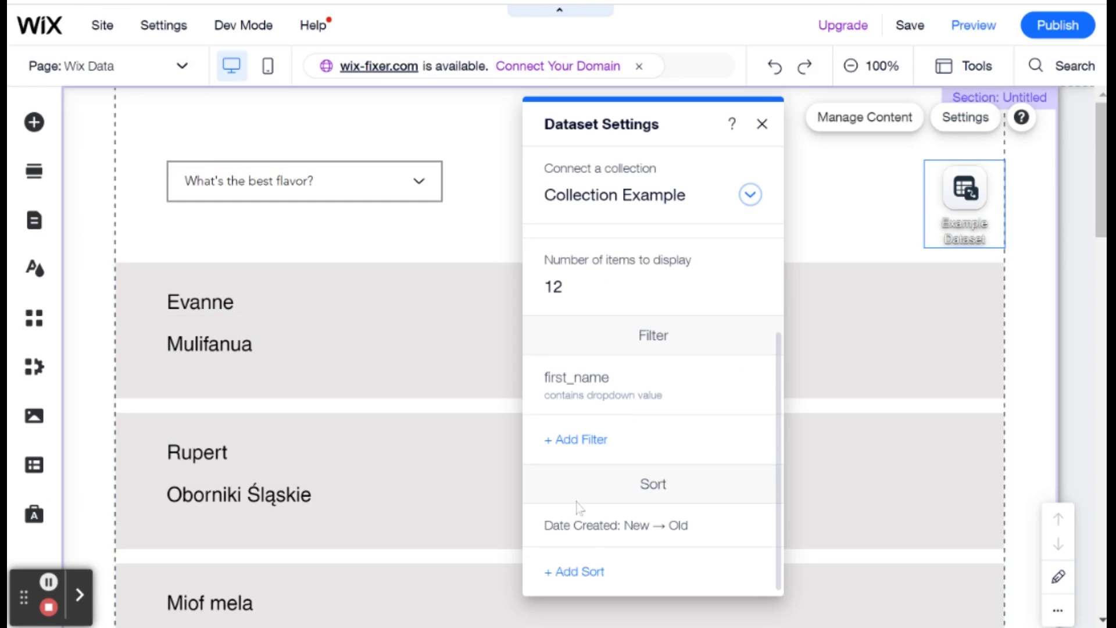
{"action": "left_click", "coordinate": [581, 572]}
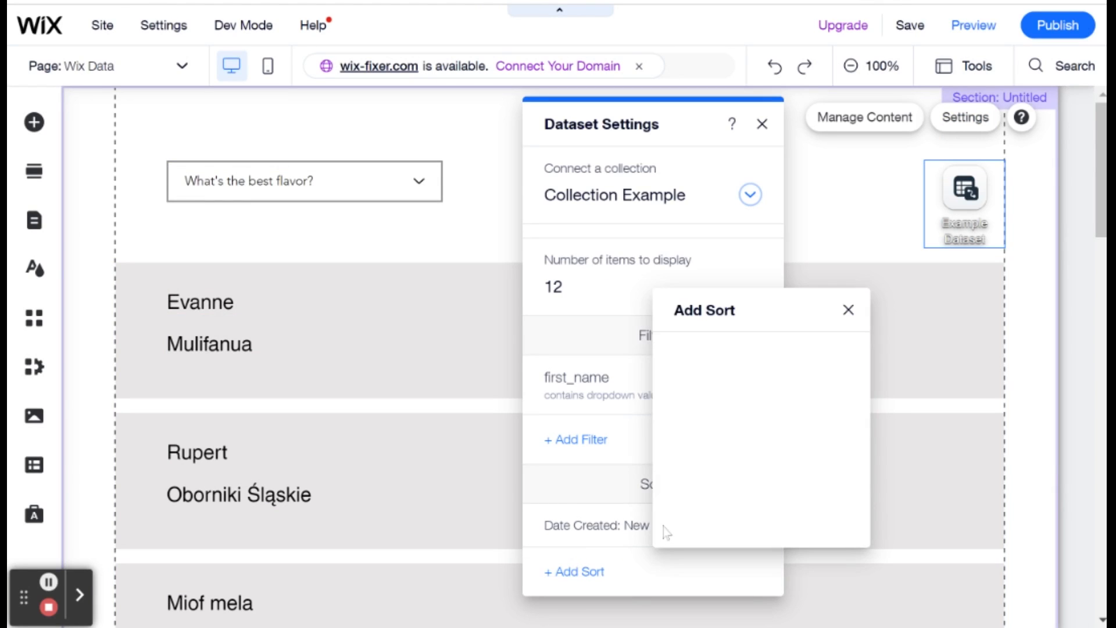
{"action": "left_click", "coordinate": [771, 383]}
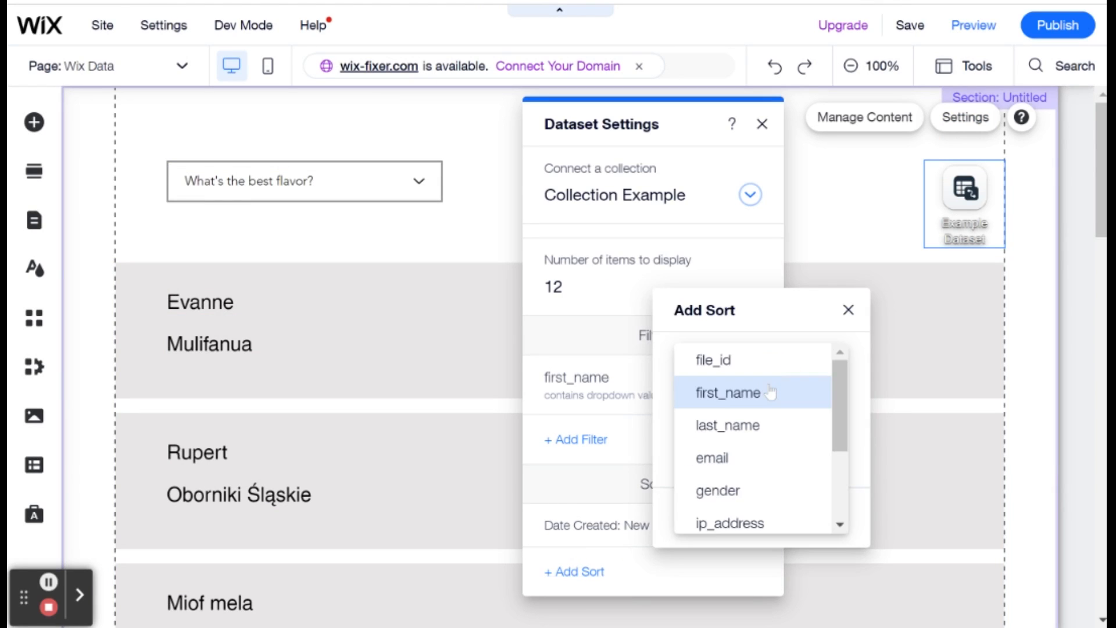
{"action": "left_click", "coordinate": [771, 393]}
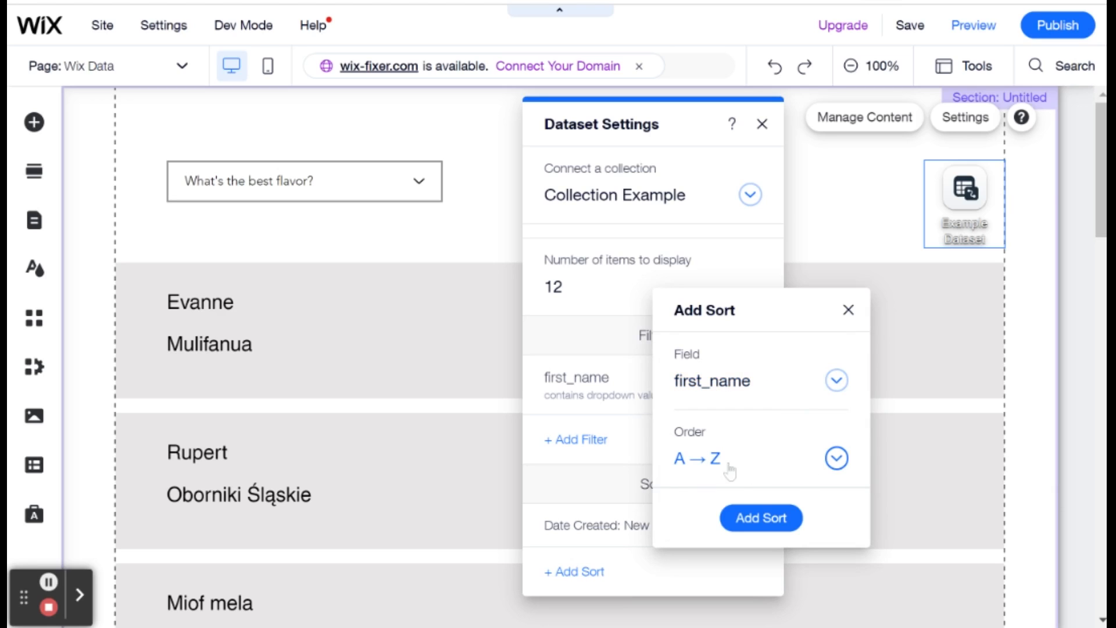
Try Created Date with the order Old → New for the new sort, and switch its field back to first_name
{"action": "left_click", "coordinate": [816, 466]}
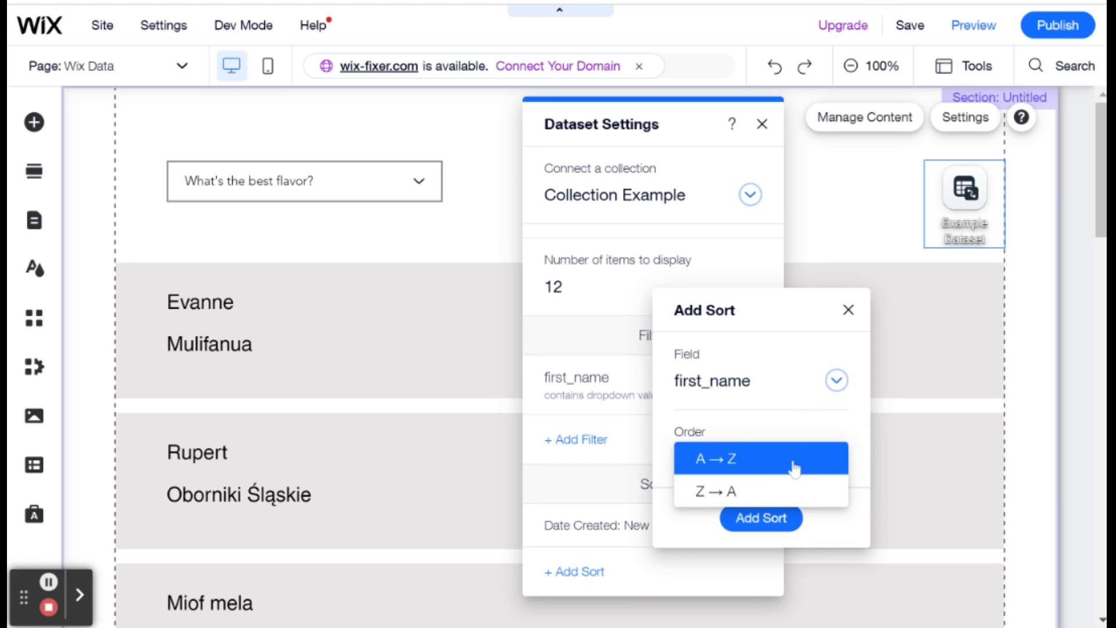
{"action": "left_click", "coordinate": [811, 433]}
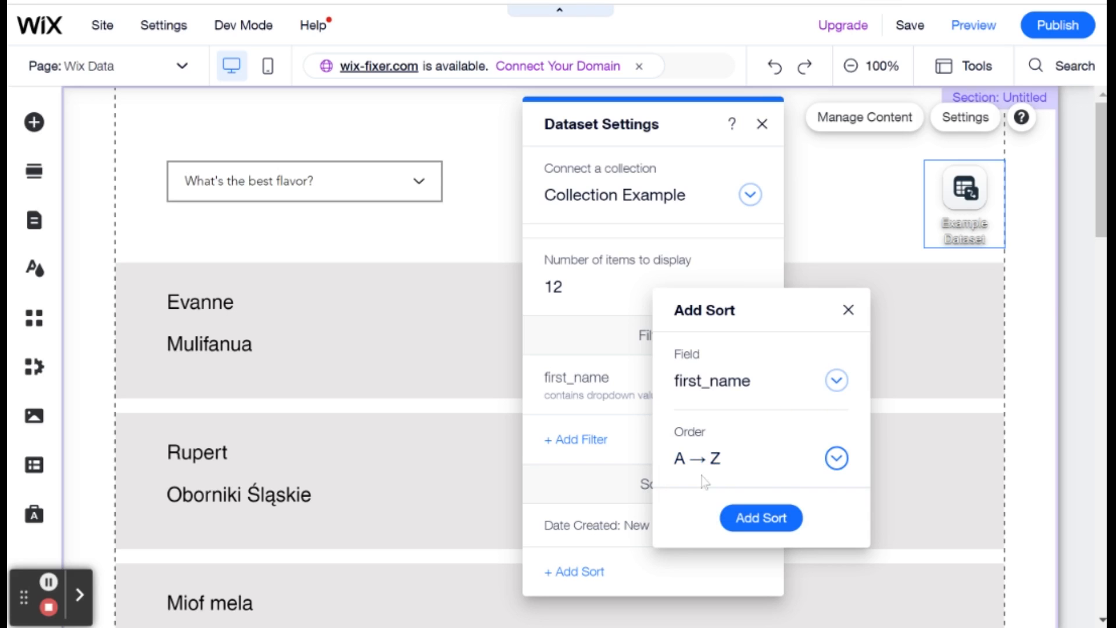
{"action": "left_click", "coordinate": [747, 465]}
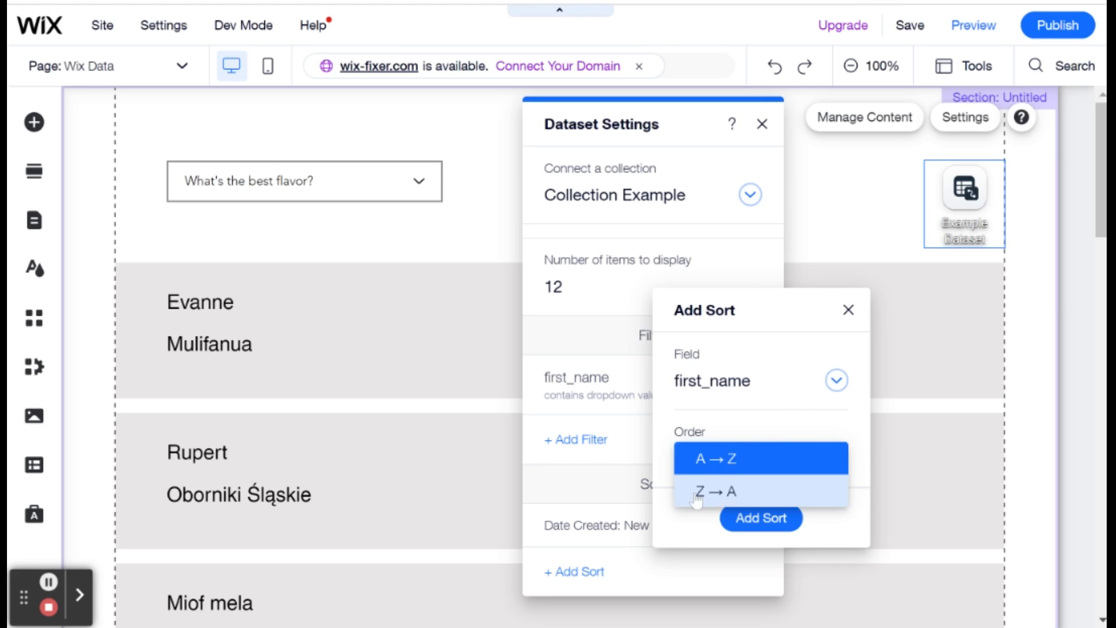
{"action": "left_click", "coordinate": [768, 431]}
{"action": "left_click", "coordinate": [780, 401]}
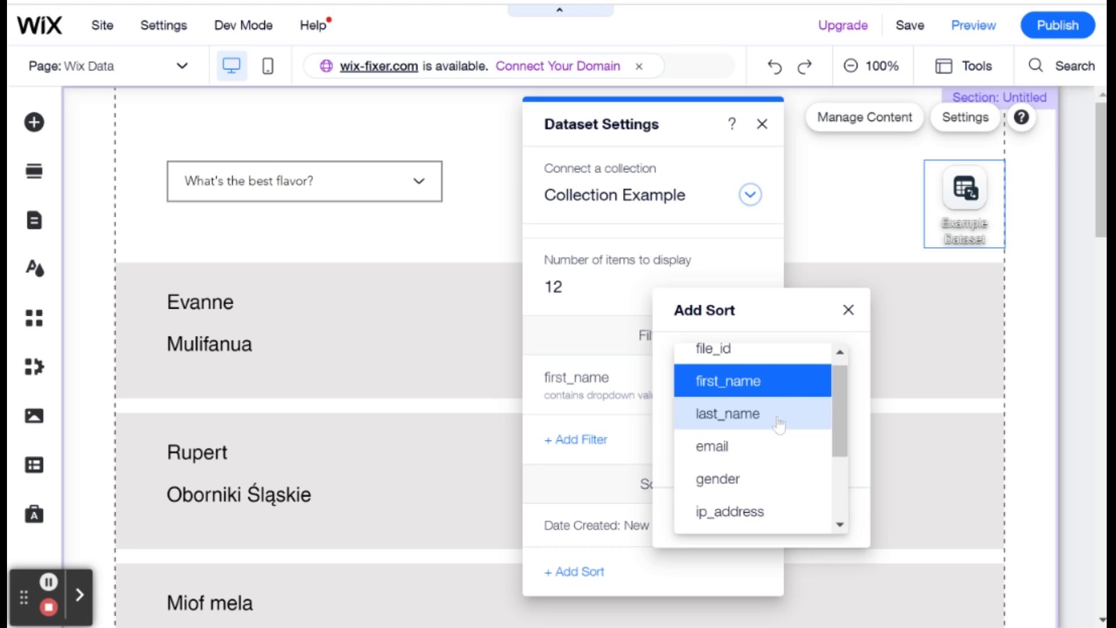
{"action": "scroll", "coordinate": [778, 425], "scroll_direction": "down", "scroll_amount": 4}
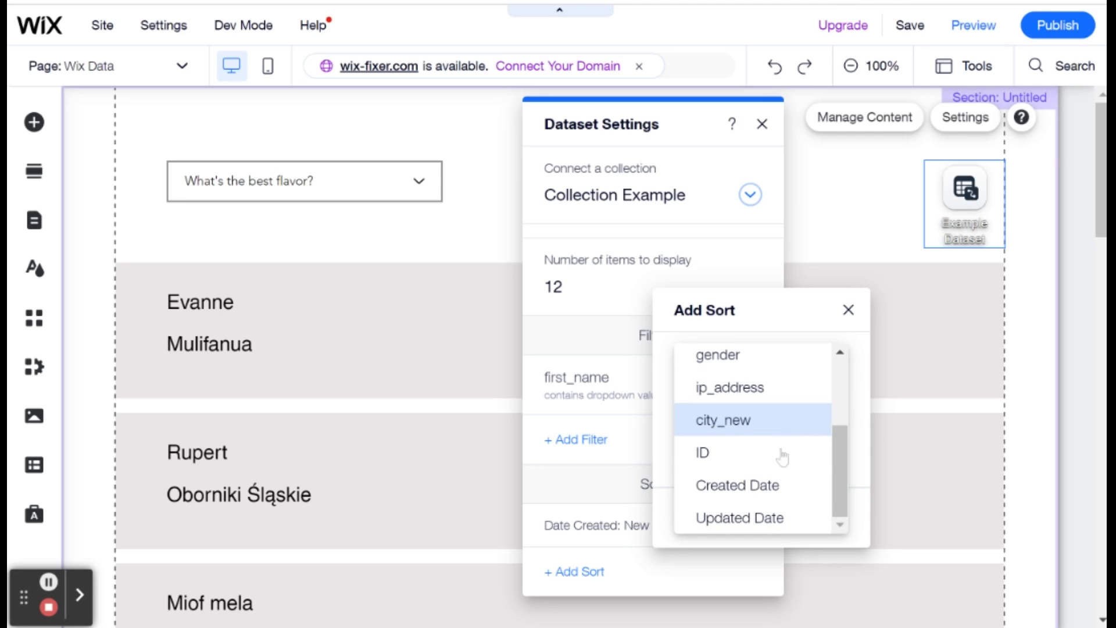
{"action": "left_click", "coordinate": [776, 486]}
{"action": "left_click", "coordinate": [734, 459]}
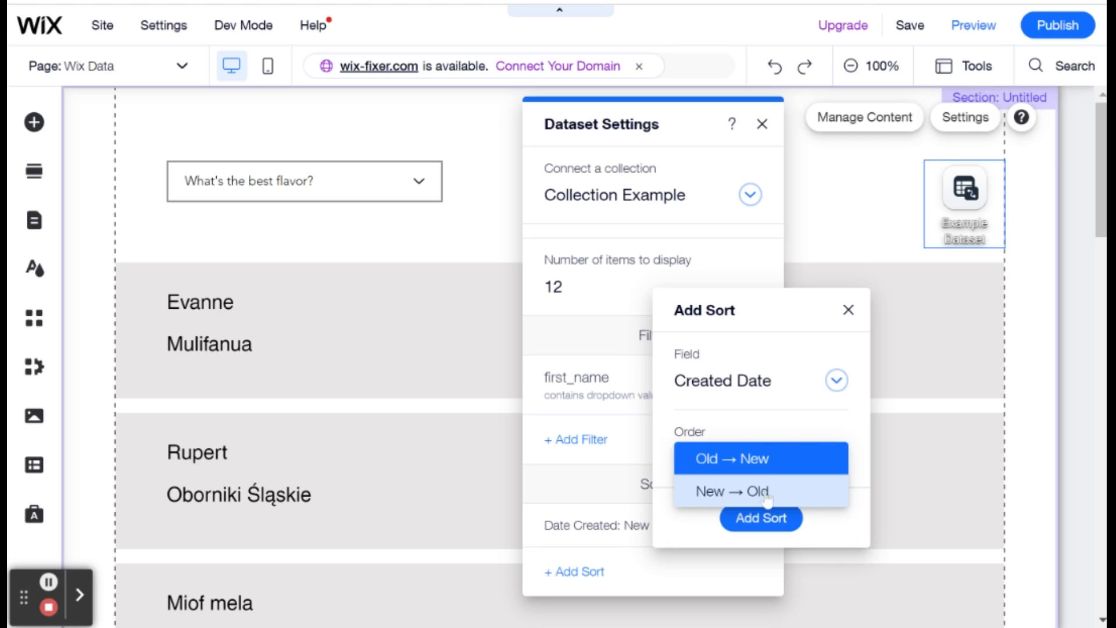
{"action": "left_click", "coordinate": [779, 459]}
{"action": "left_click", "coordinate": [782, 382]}
{"action": "scroll", "coordinate": [777, 396], "scroll_direction": "up", "scroll_amount": 3}
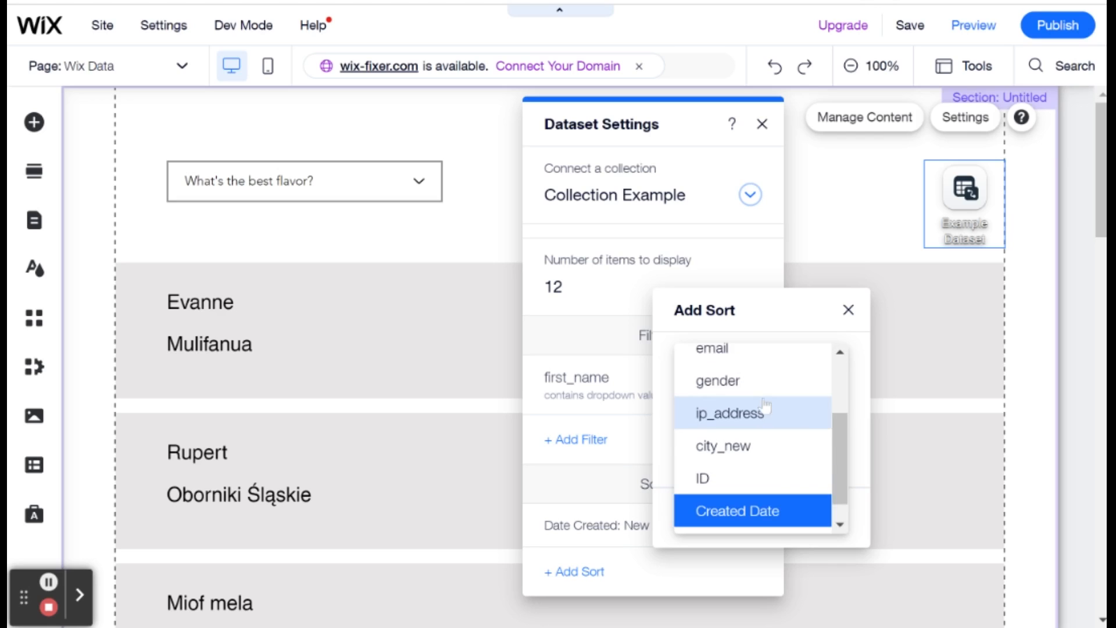
{"action": "left_click", "coordinate": [760, 391]}
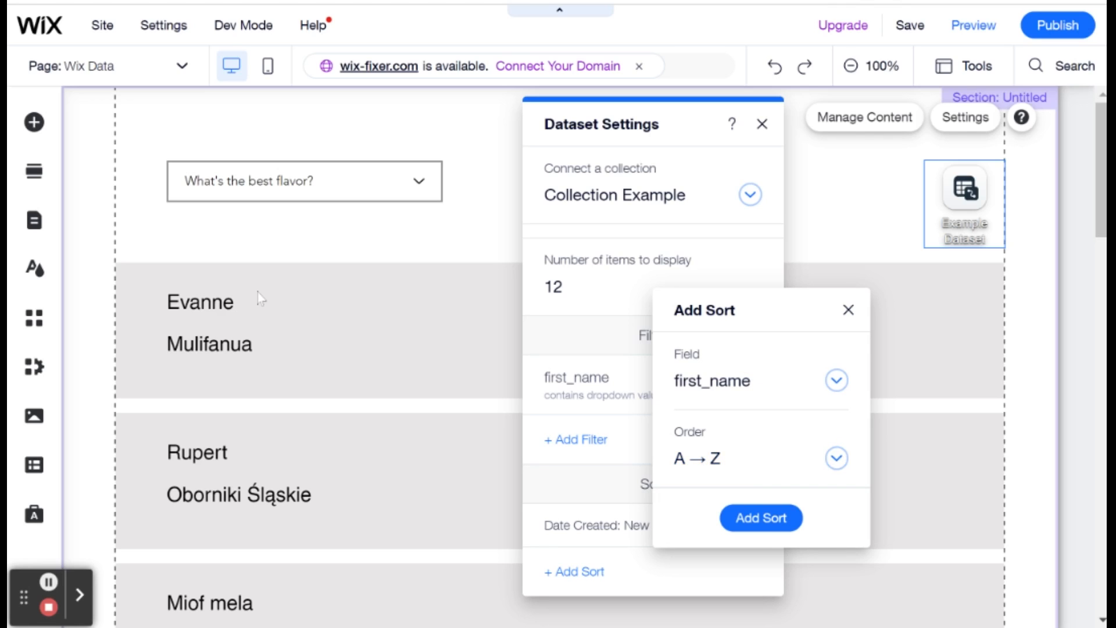
Add the first_name sort with the order A → Z to the dataset and check the repeater's order in the page preview
{"action": "left_click", "coordinate": [792, 516]}
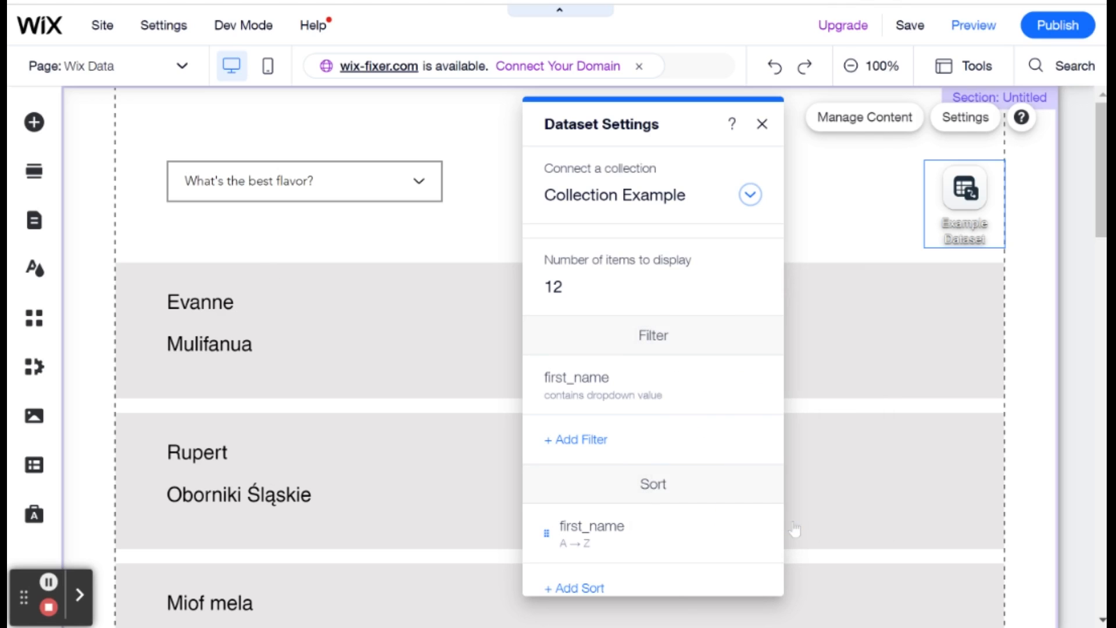
{"action": "left_click", "coordinate": [972, 25]}
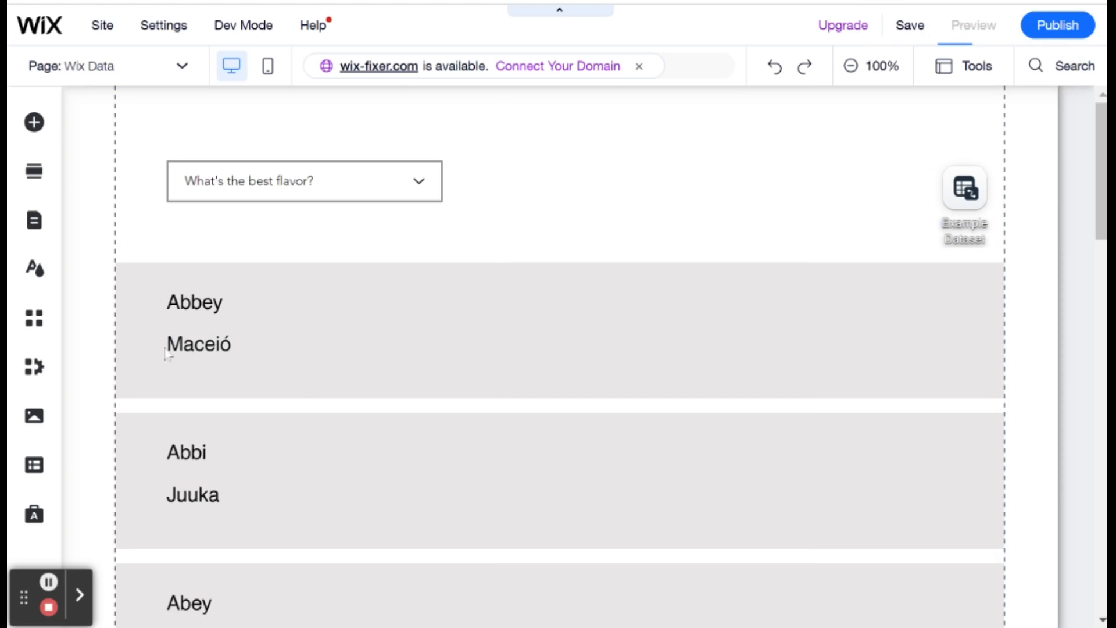
{"action": "scroll", "coordinate": [171, 337], "scroll_direction": "down", "scroll_amount": 12}
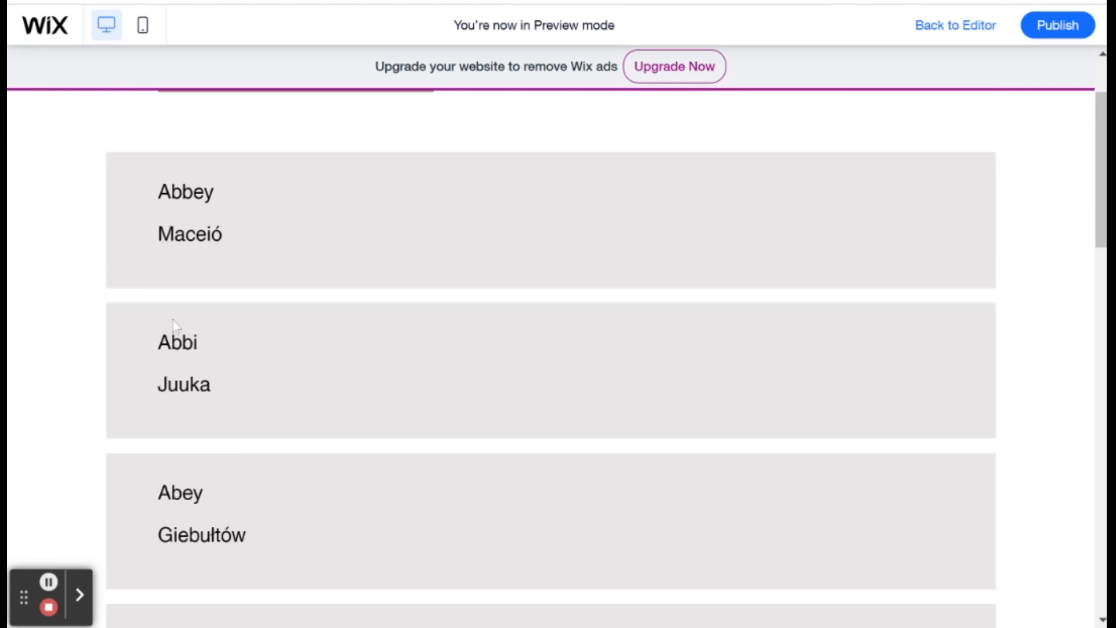
{"action": "scroll", "coordinate": [176, 327], "scroll_direction": "down", "scroll_amount": 12}
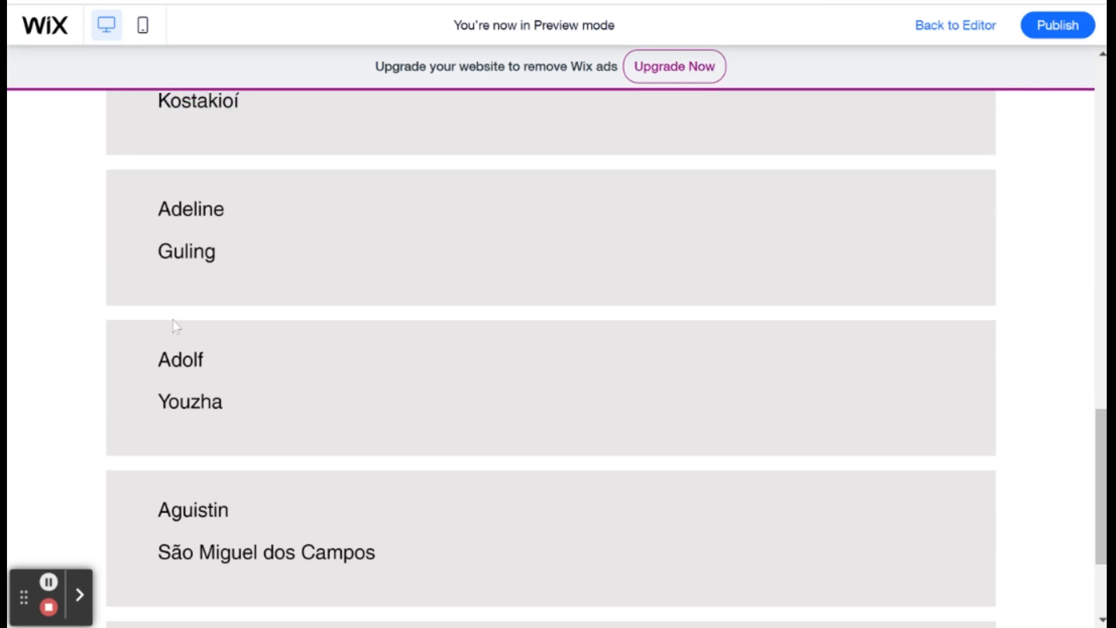
Return to the editor and review the sorted names and cities in the repeater
{"action": "scroll", "coordinate": [847, 296], "scroll_direction": "up", "scroll_amount": 20}
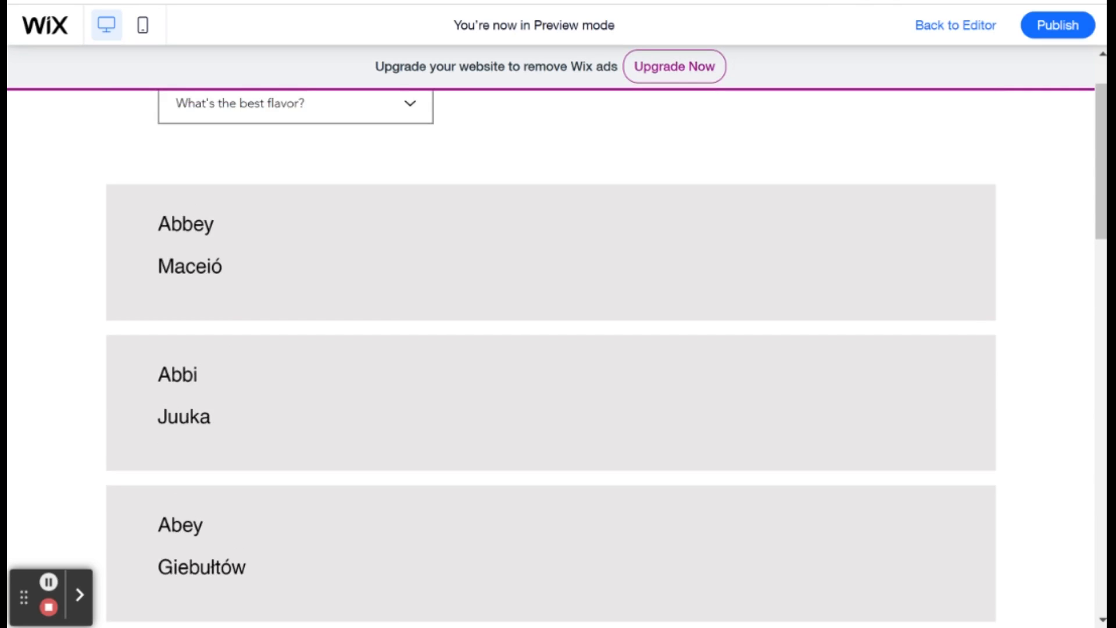
{"action": "left_click", "coordinate": [934, 30]}
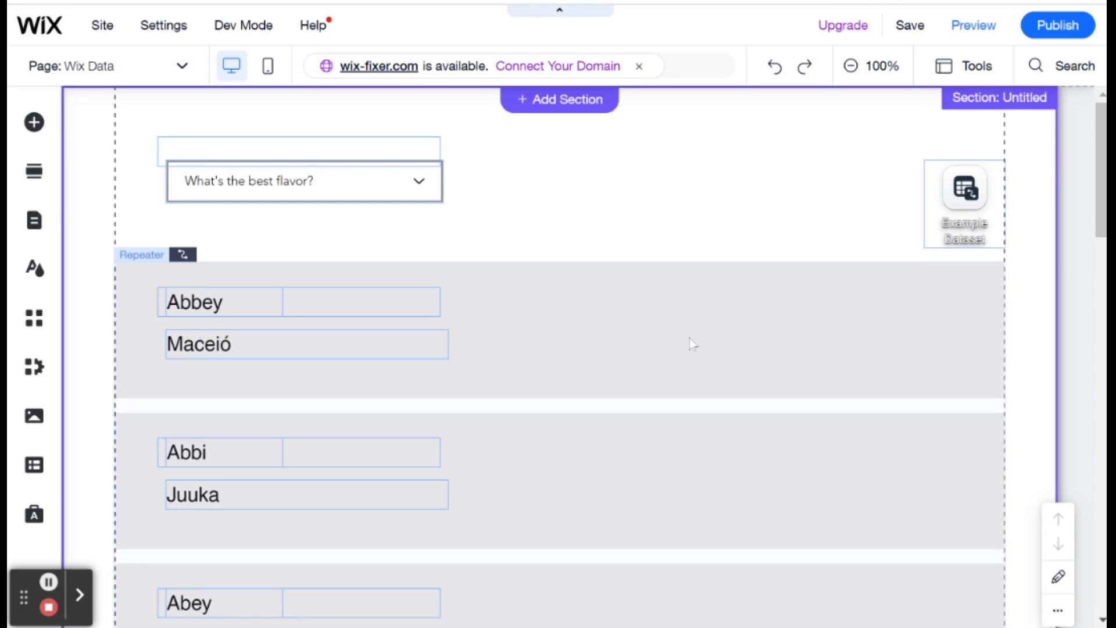
{"action": "scroll", "coordinate": [688, 342], "scroll_direction": "down", "scroll_amount": 3}
{"action": "scroll", "coordinate": [690, 342], "scroll_direction": "down", "scroll_amount": 6}
{"action": "scroll", "coordinate": [688, 342], "scroll_direction": "up", "scroll_amount": 8}
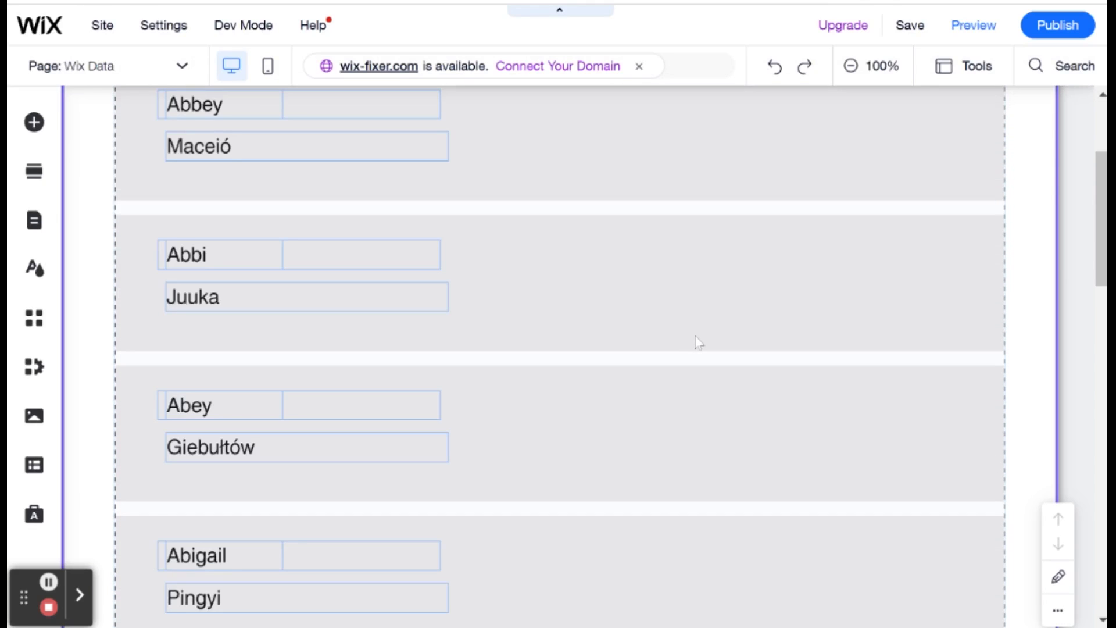
{"action": "scroll", "coordinate": [718, 343], "scroll_direction": "up", "scroll_amount": 1}
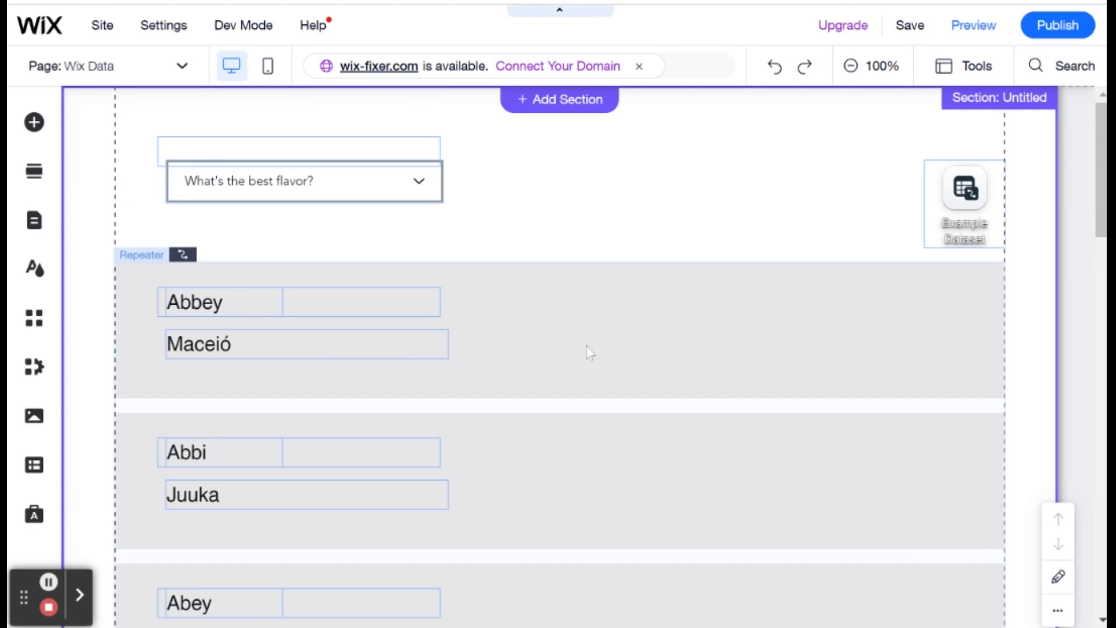
{"action": "scroll", "coordinate": [700, 383], "scroll_direction": "down", "scroll_amount": 4}
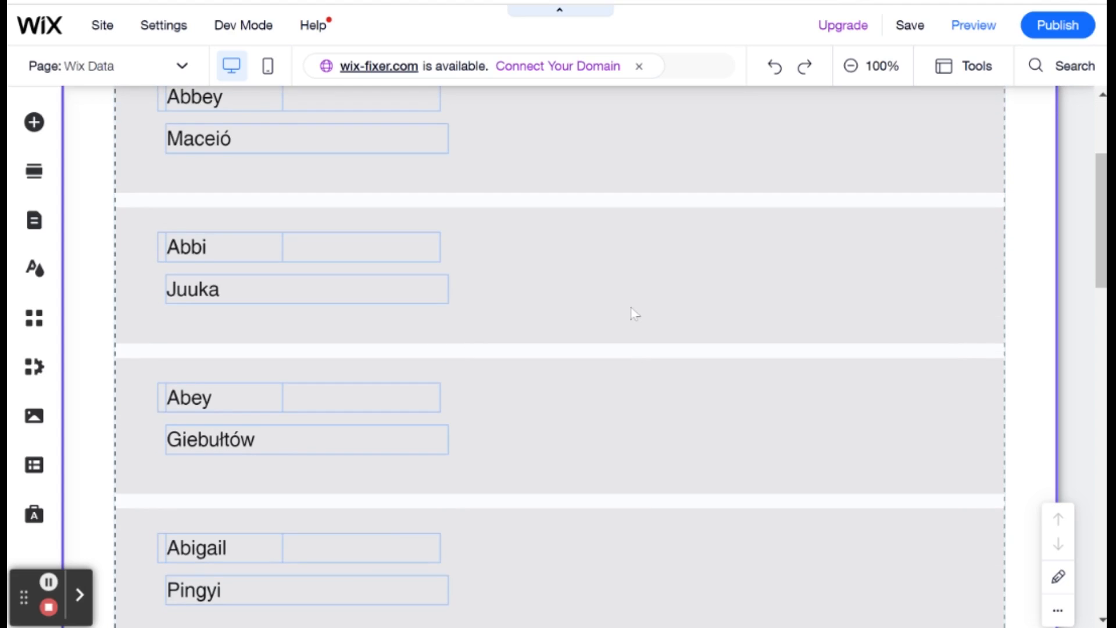
{"action": "scroll", "coordinate": [634, 313], "scroll_direction": "up", "scroll_amount": 3}
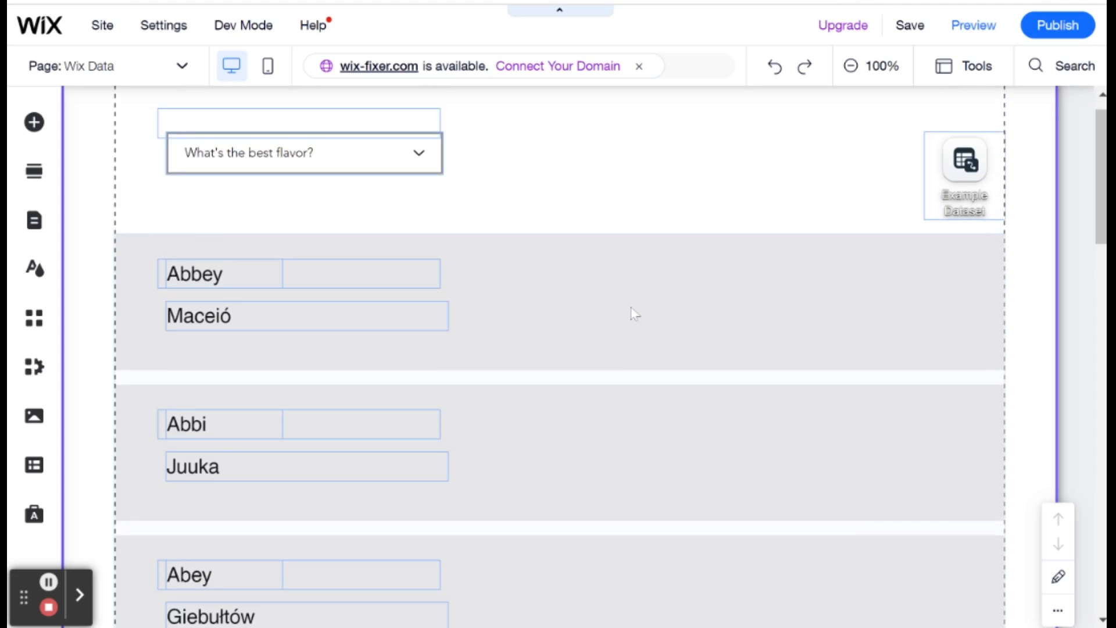
{"action": "left_click", "coordinate": [685, 280]}
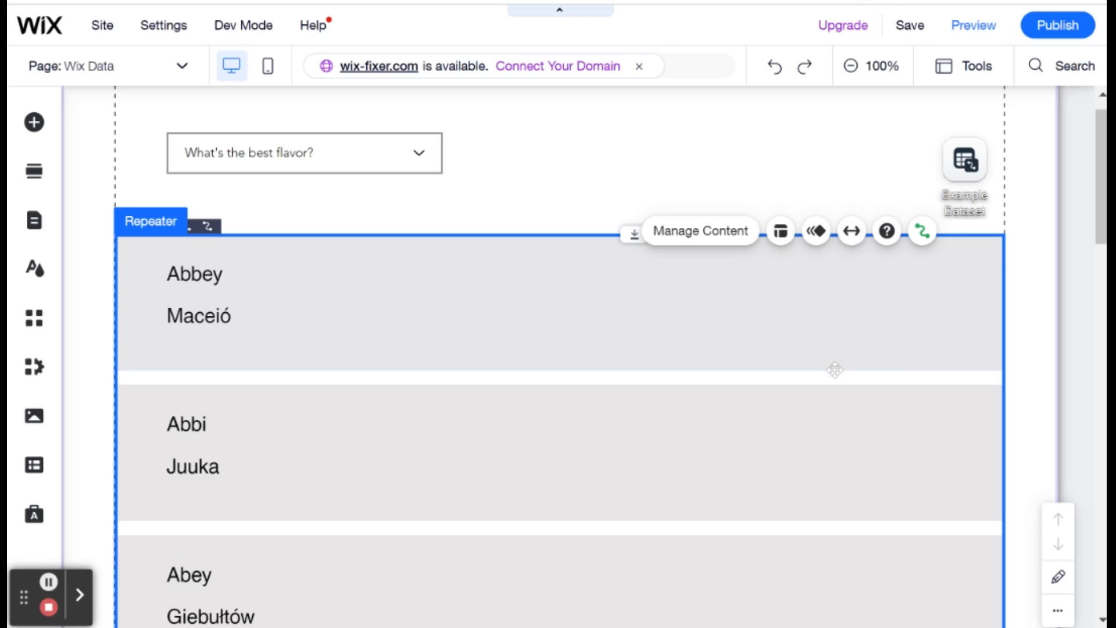
{"action": "scroll", "coordinate": [924, 228], "scroll_direction": "down", "scroll_amount": 1}
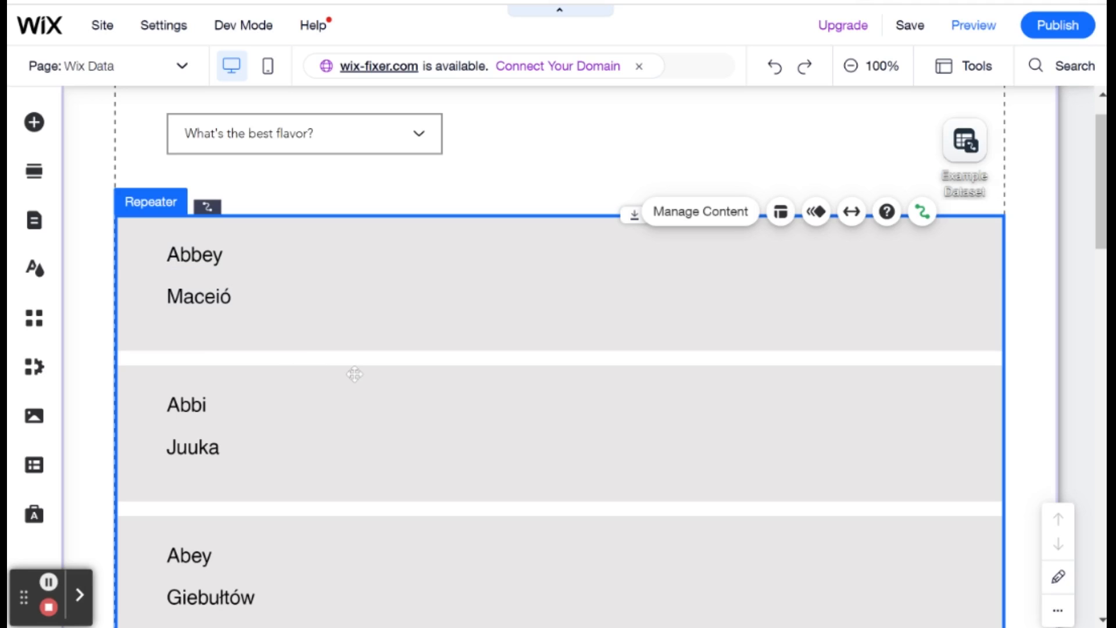
Add the first themed button to the page and place it above the repeater, beside the dropdown
{"action": "left_click", "coordinate": [35, 122]}
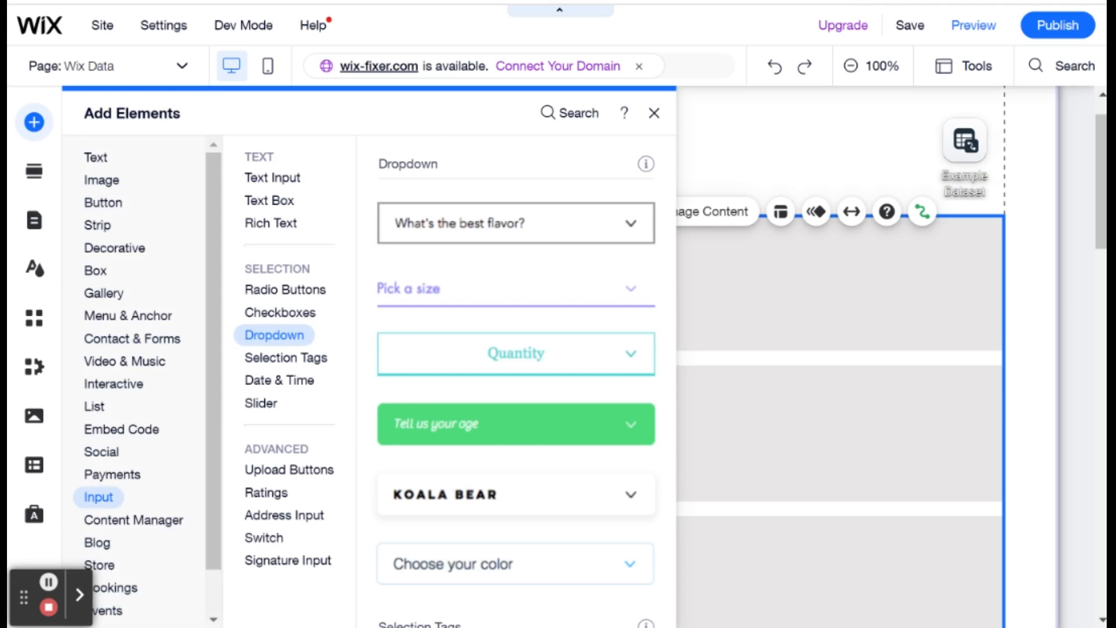
{"action": "left_click", "coordinate": [96, 180]}
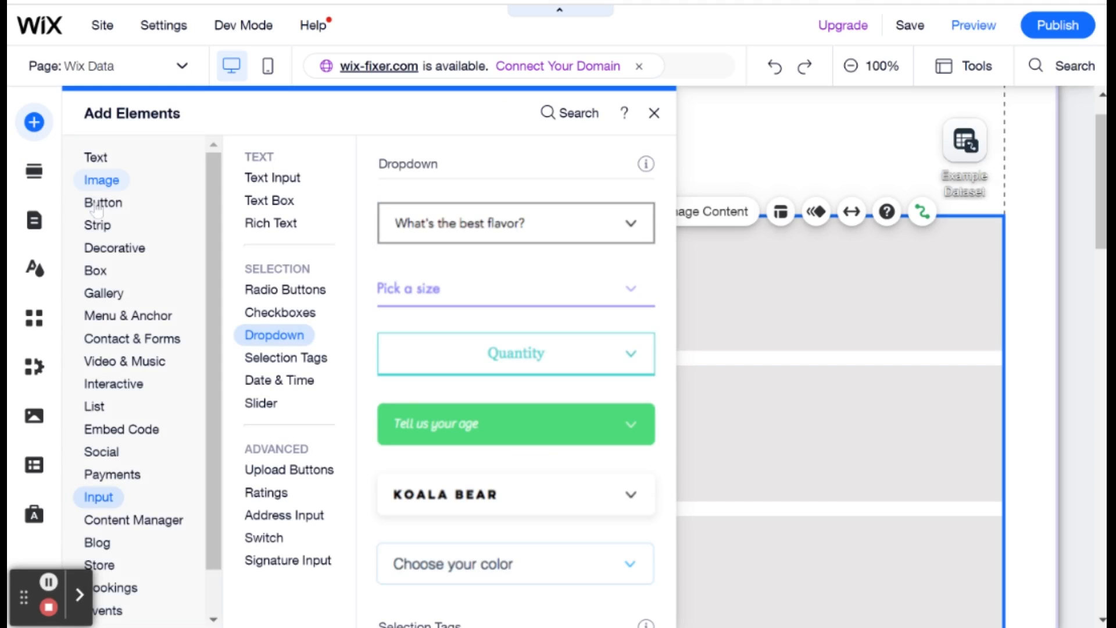
{"action": "left_click", "coordinate": [100, 202]}
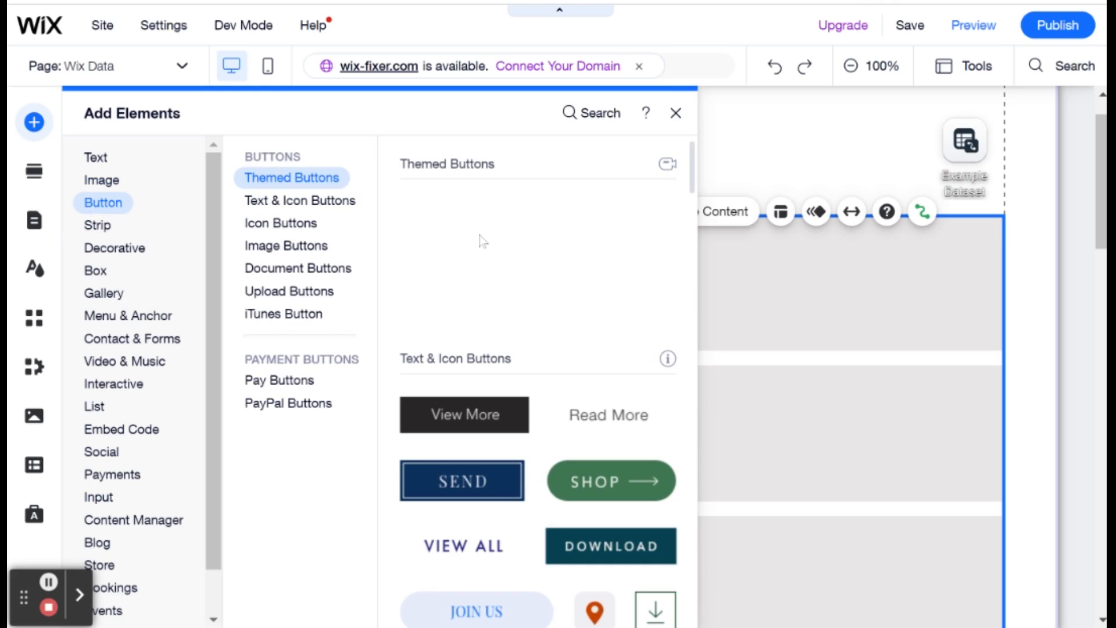
{"action": "scroll", "coordinate": [476, 232], "scroll_direction": "down", "scroll_amount": 1}
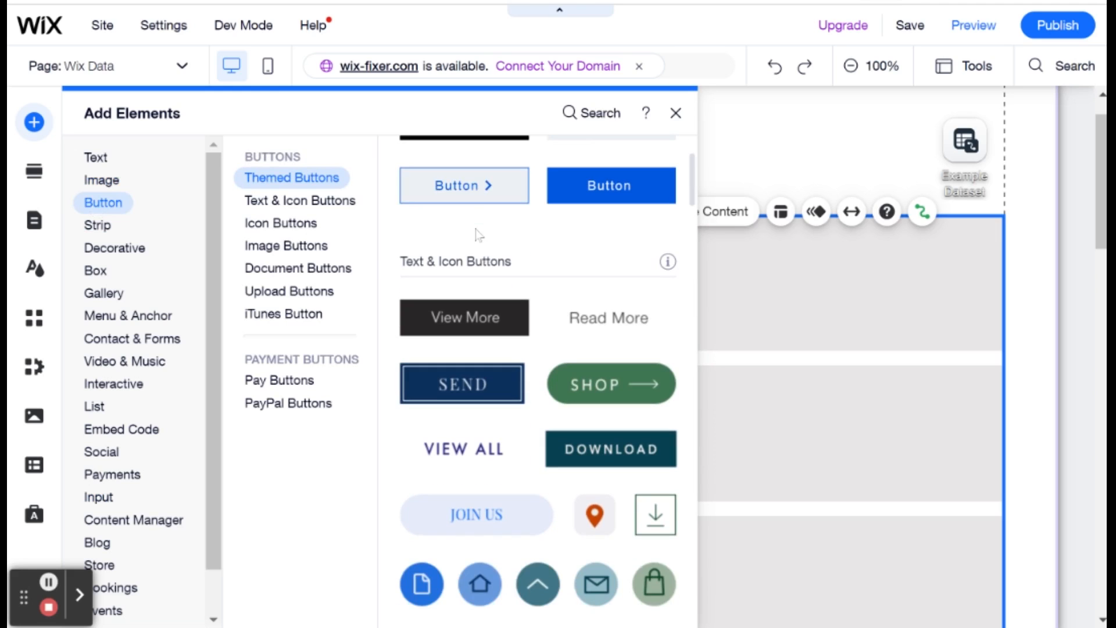
{"action": "scroll", "coordinate": [482, 203], "scroll_direction": "up", "scroll_amount": 1}
{"action": "left_click", "coordinate": [482, 218]}
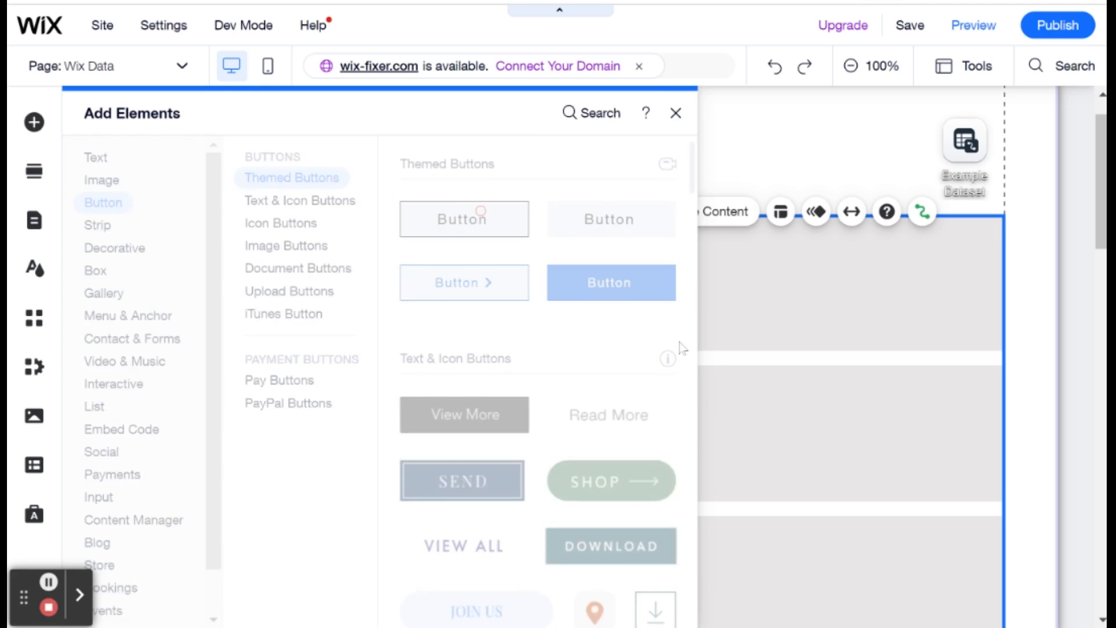
{"action": "left_click_drag", "start_coordinate": [581, 355], "coordinate": [593, 172]}
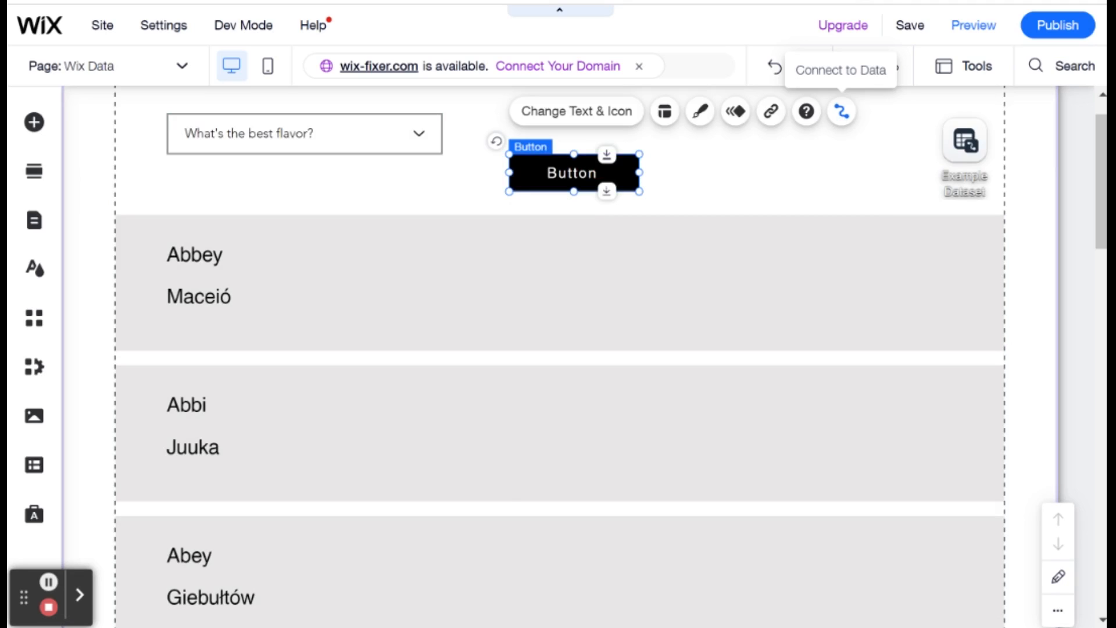
Open the button's data connection and examine the dataset actions and fields available for its click action
{"action": "left_click", "coordinate": [841, 113]}
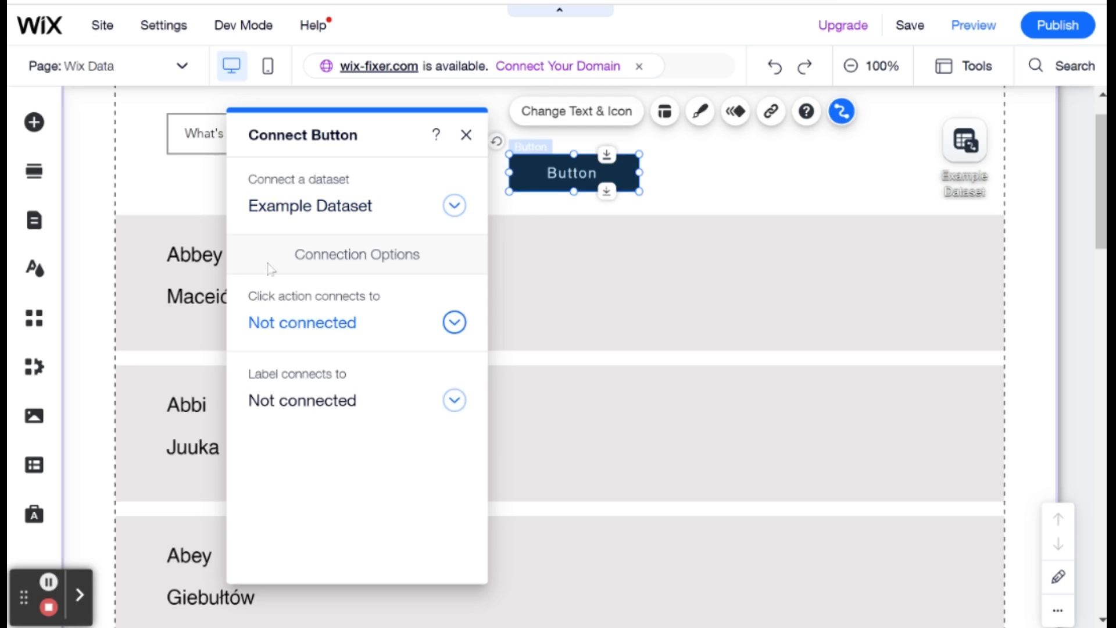
{"action": "left_click", "coordinate": [291, 328]}
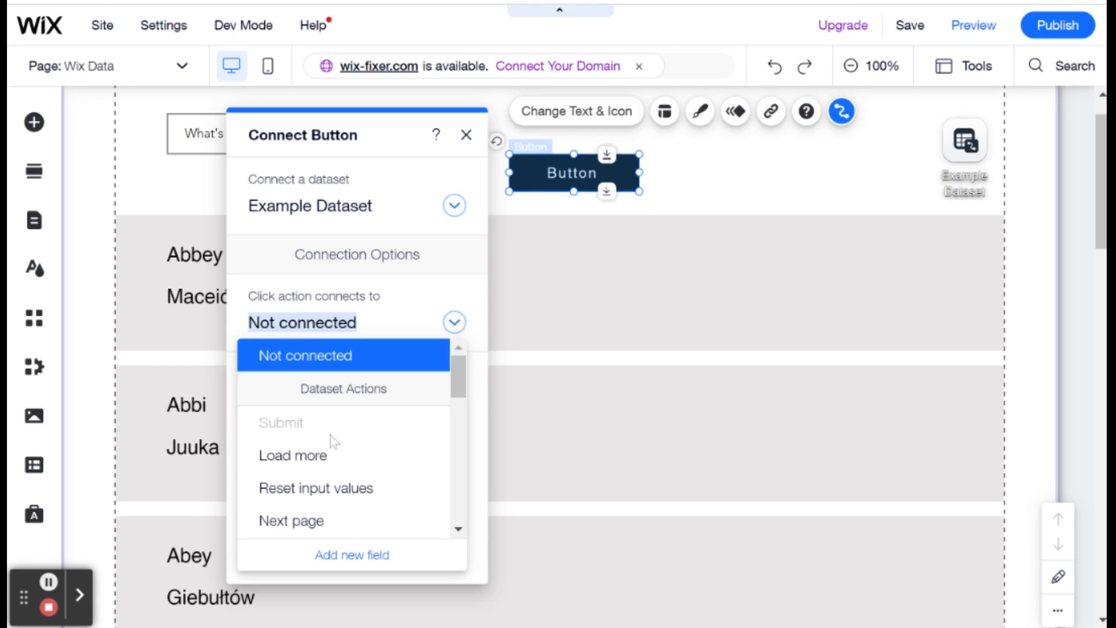
{"action": "scroll", "coordinate": [323, 453], "scroll_direction": "down", "scroll_amount": 3}
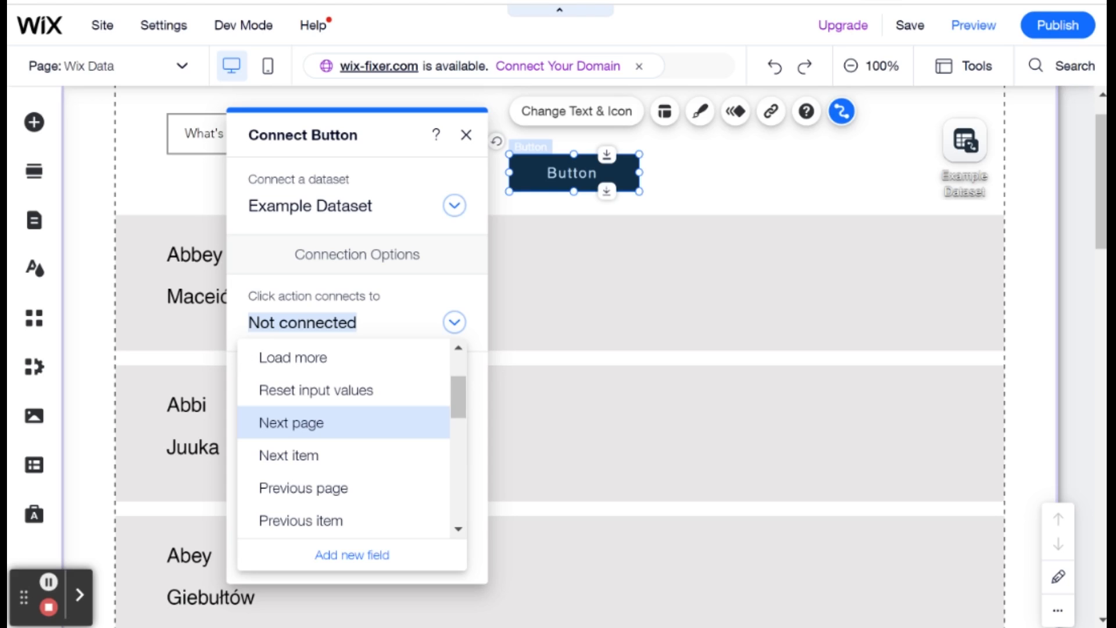
{"action": "scroll", "coordinate": [349, 487], "scroll_direction": "down", "scroll_amount": 5}
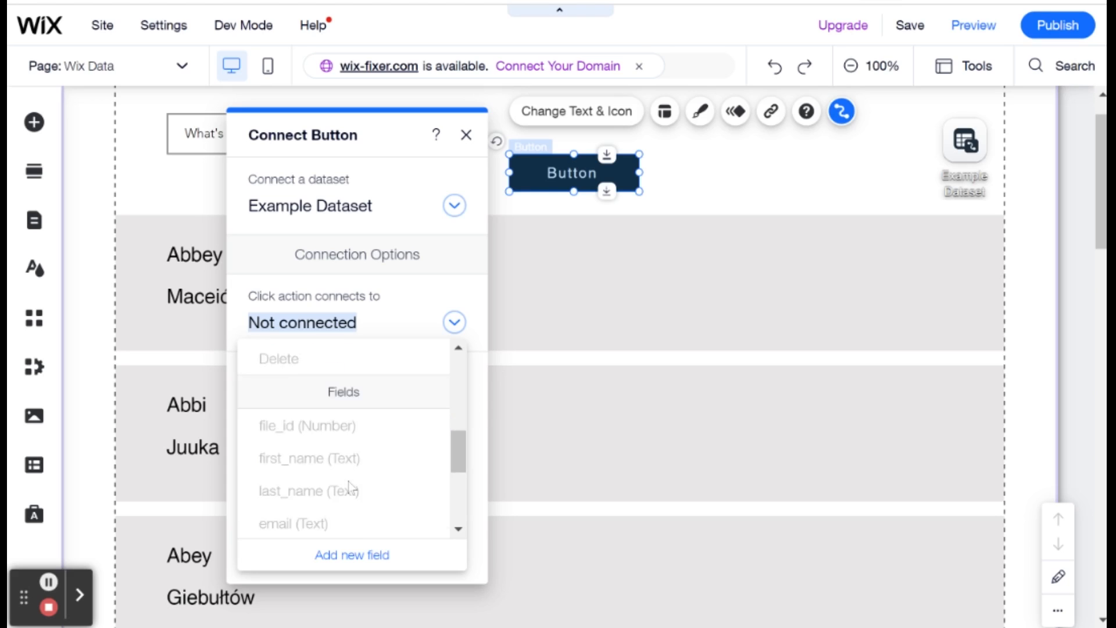
{"action": "scroll", "coordinate": [351, 487], "scroll_direction": "down", "scroll_amount": 5}
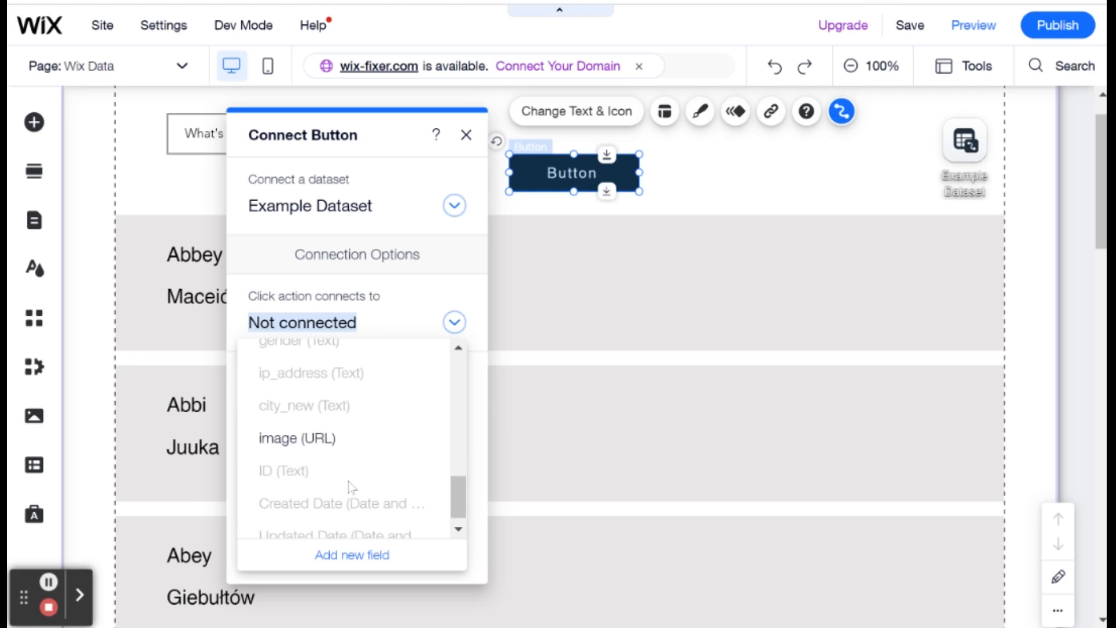
{"action": "scroll", "coordinate": [352, 487], "scroll_direction": "down", "scroll_amount": 1}
{"action": "scroll", "coordinate": [352, 487], "scroll_direction": "up", "scroll_amount": 5}
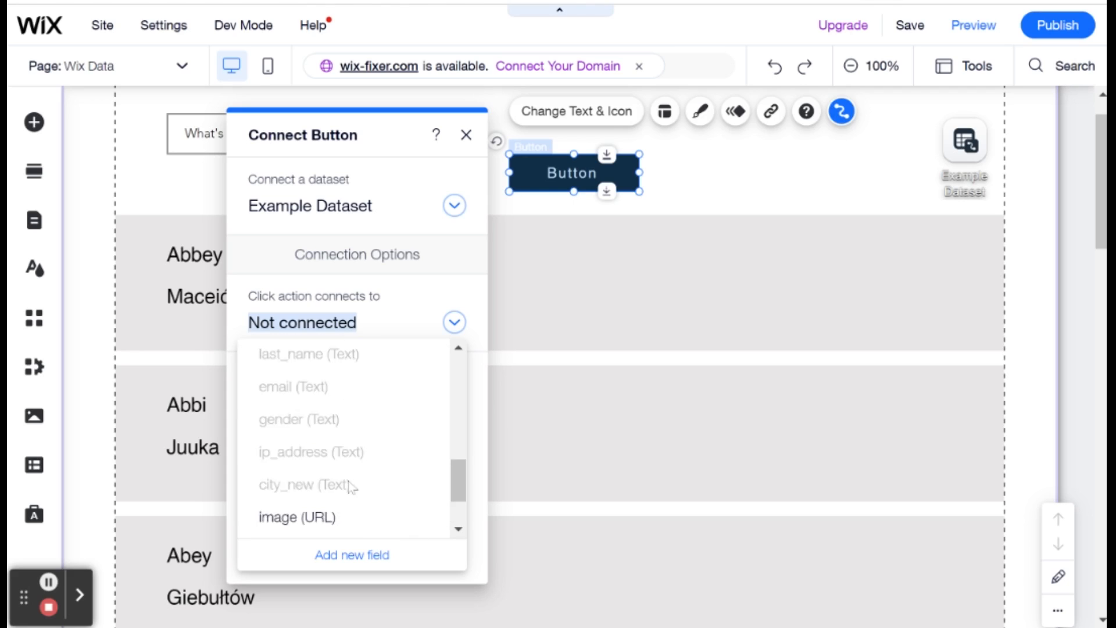
{"action": "scroll", "coordinate": [351, 487], "scroll_direction": "up", "scroll_amount": 3}
{"action": "scroll", "coordinate": [369, 491], "scroll_direction": "up", "scroll_amount": 3}
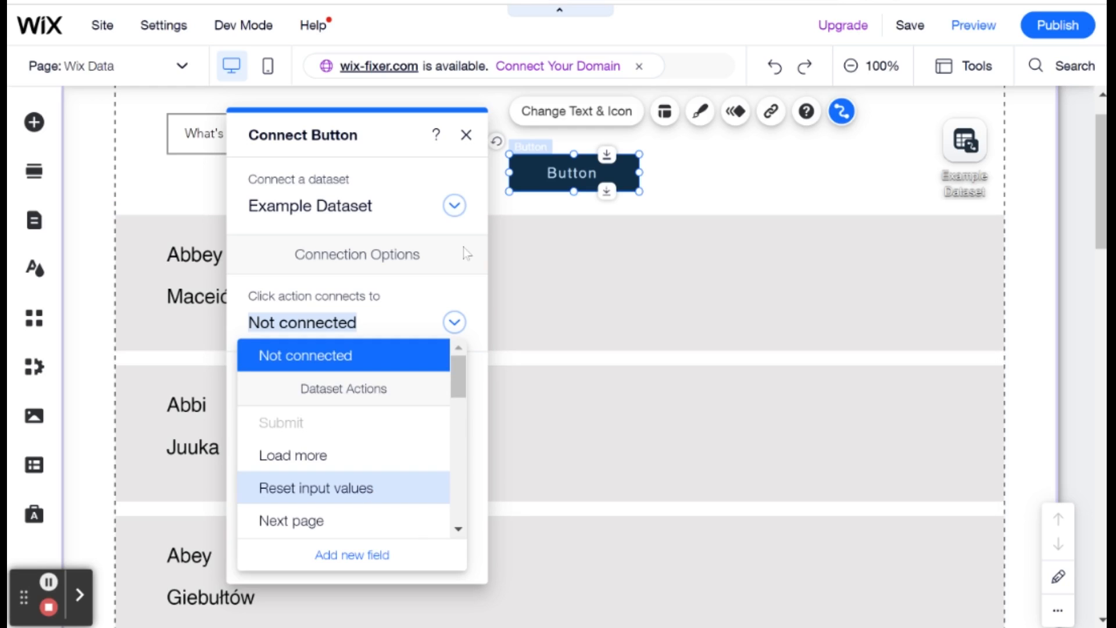
Set Example Dataset's mode to Read & Write
{"action": "left_click", "coordinate": [956, 168]}
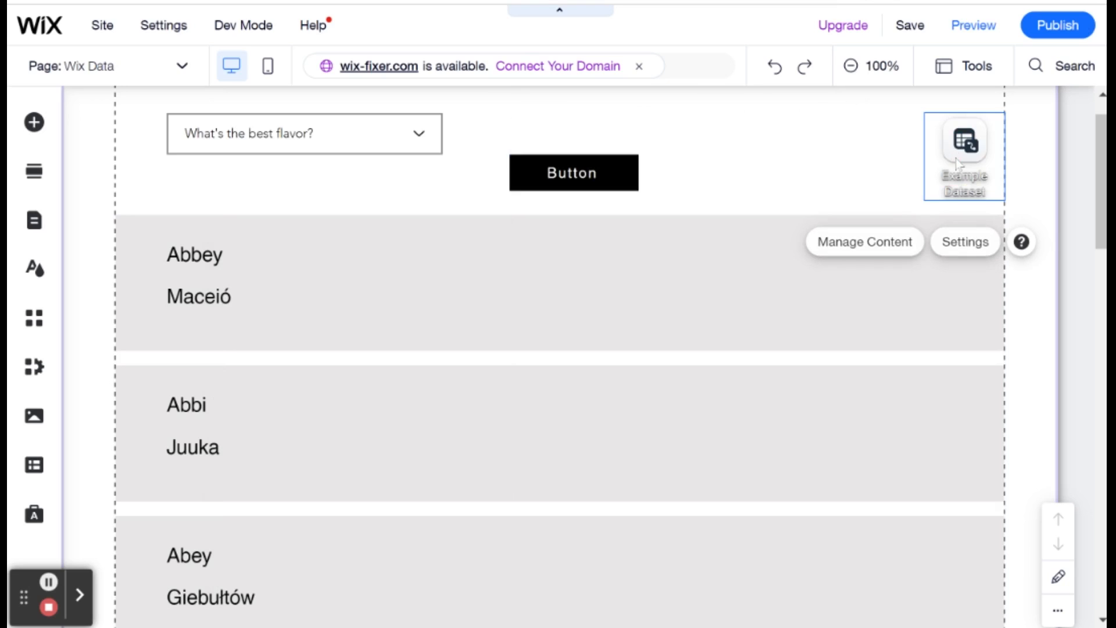
{"action": "left_click", "coordinate": [964, 243]}
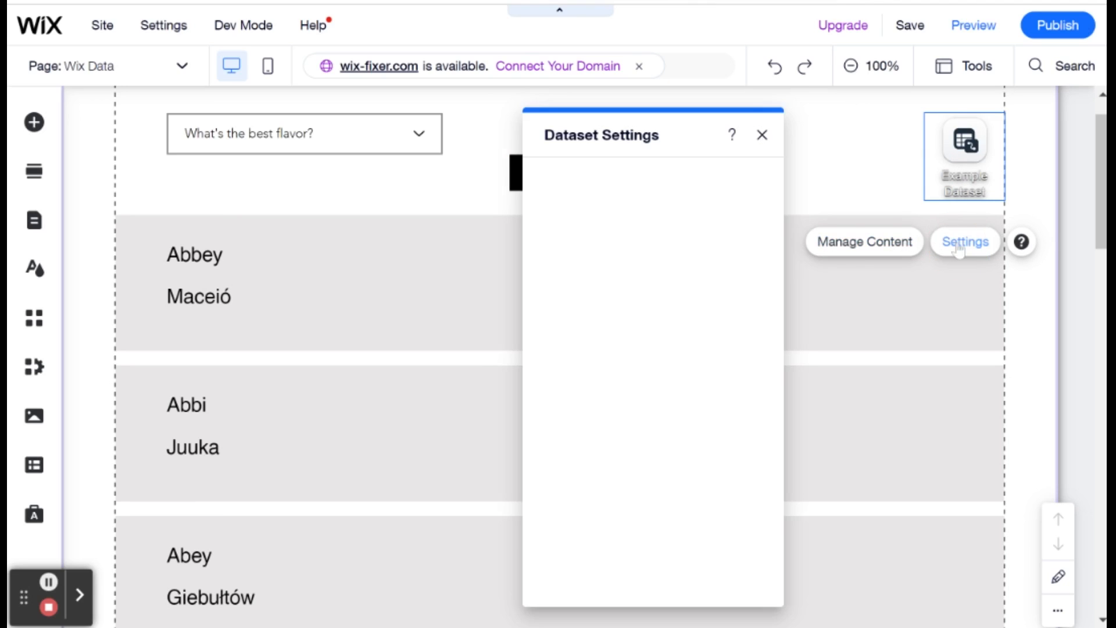
{"action": "left_click", "coordinate": [645, 375]}
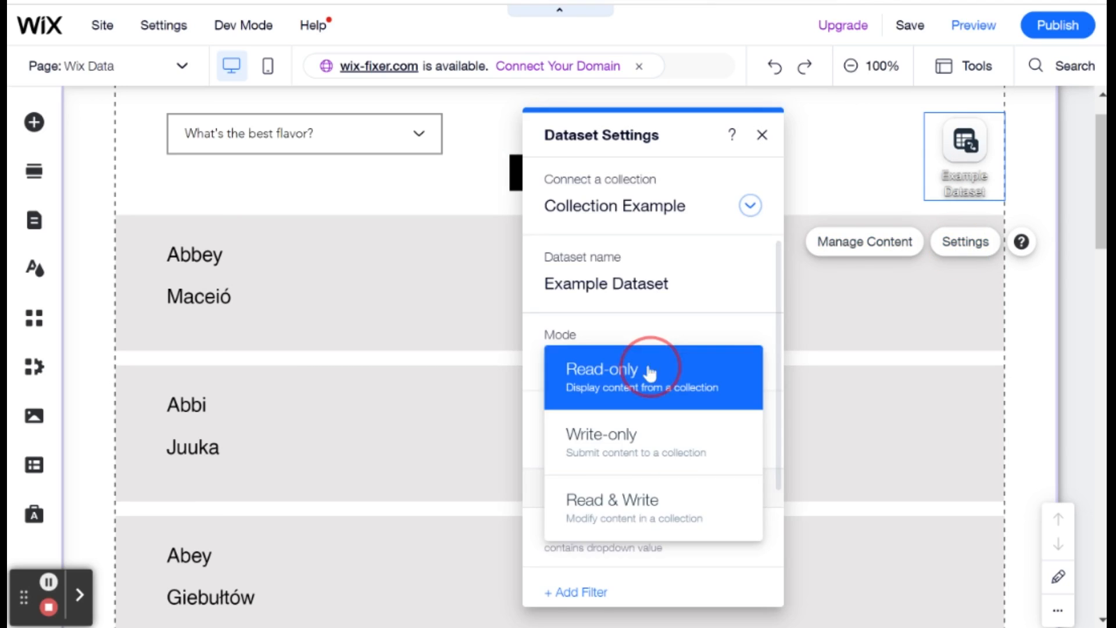
{"action": "left_click", "coordinate": [629, 503]}
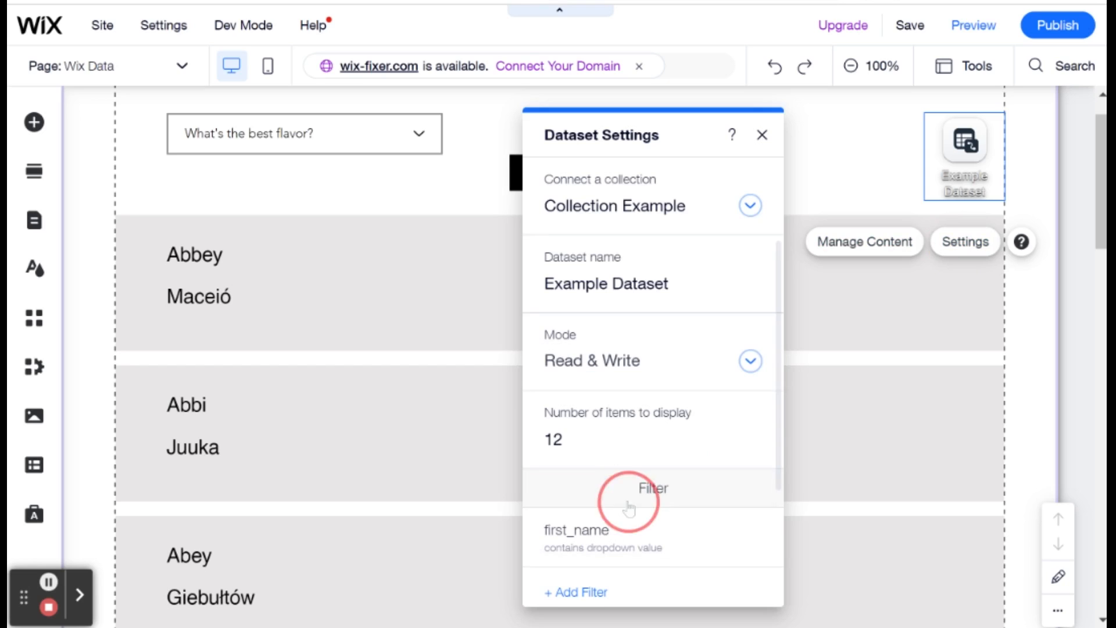
{"action": "left_click", "coordinate": [837, 158]}
Reopen the button's data connection and check whether Submit is available as its click action
{"action": "left_click", "coordinate": [608, 180]}
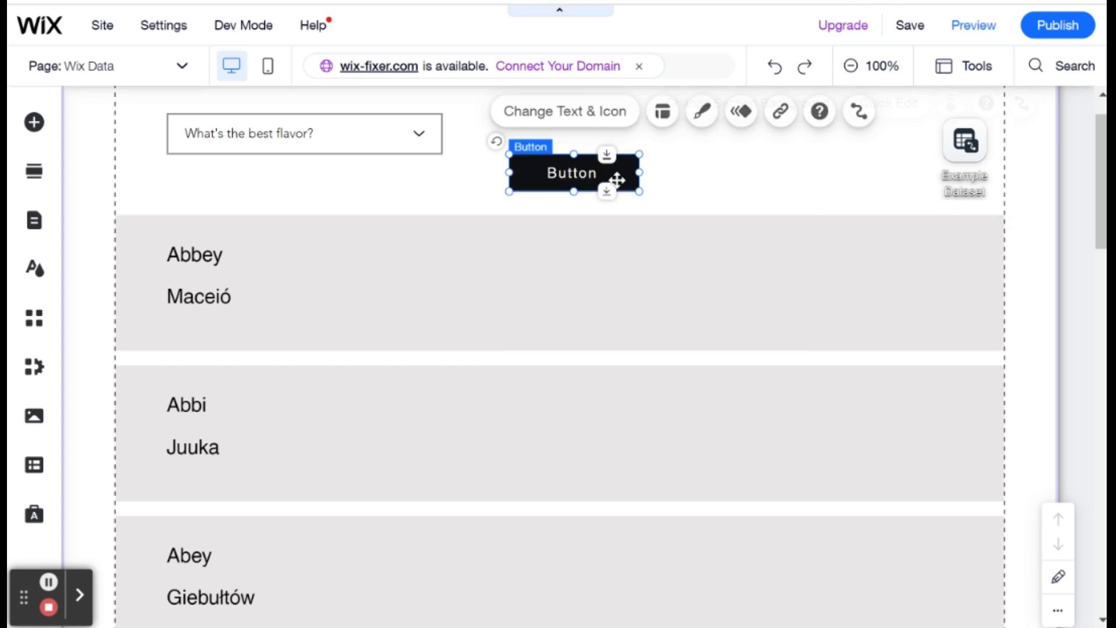
{"action": "left_click", "coordinate": [841, 111]}
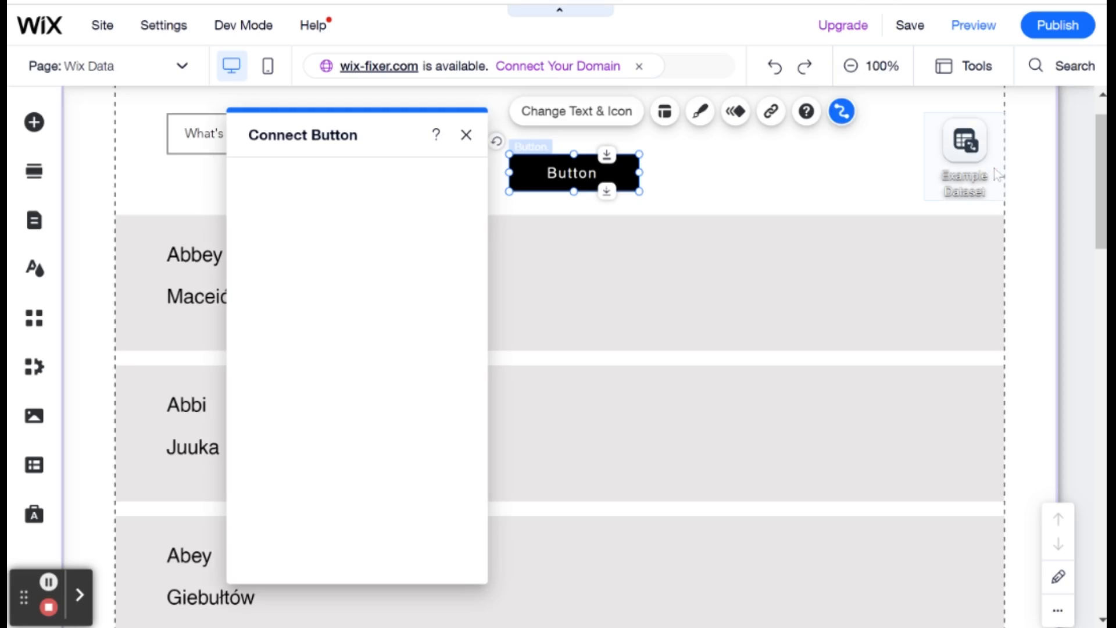
{"action": "left_click", "coordinate": [370, 324]}
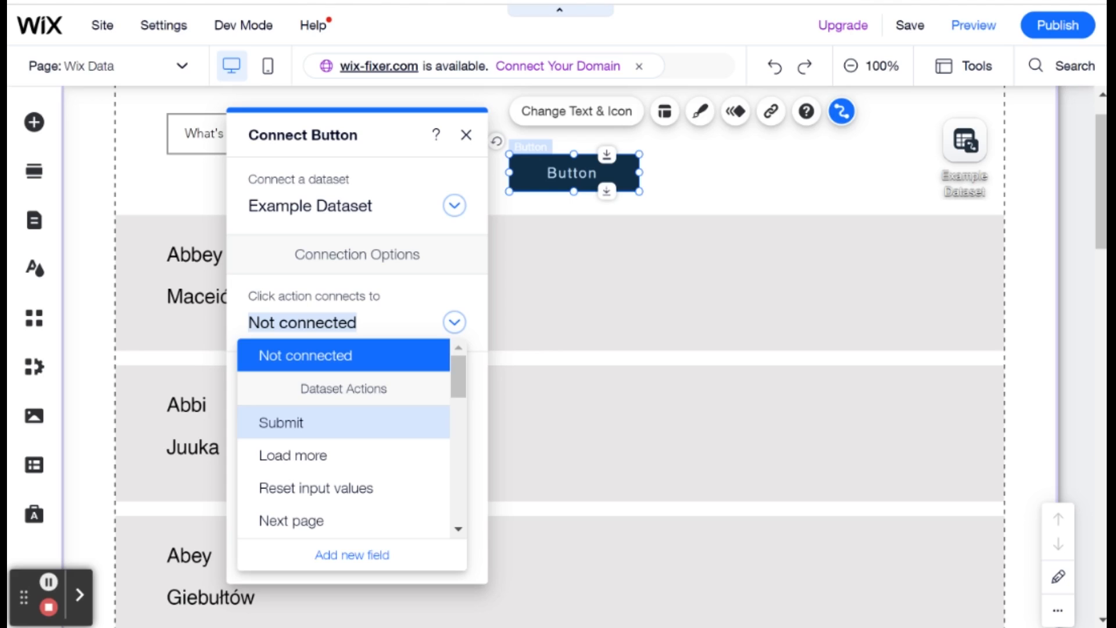
Open the dropdown's data connection and check its Example Dataset connection settings
{"action": "left_click", "coordinate": [187, 143]}
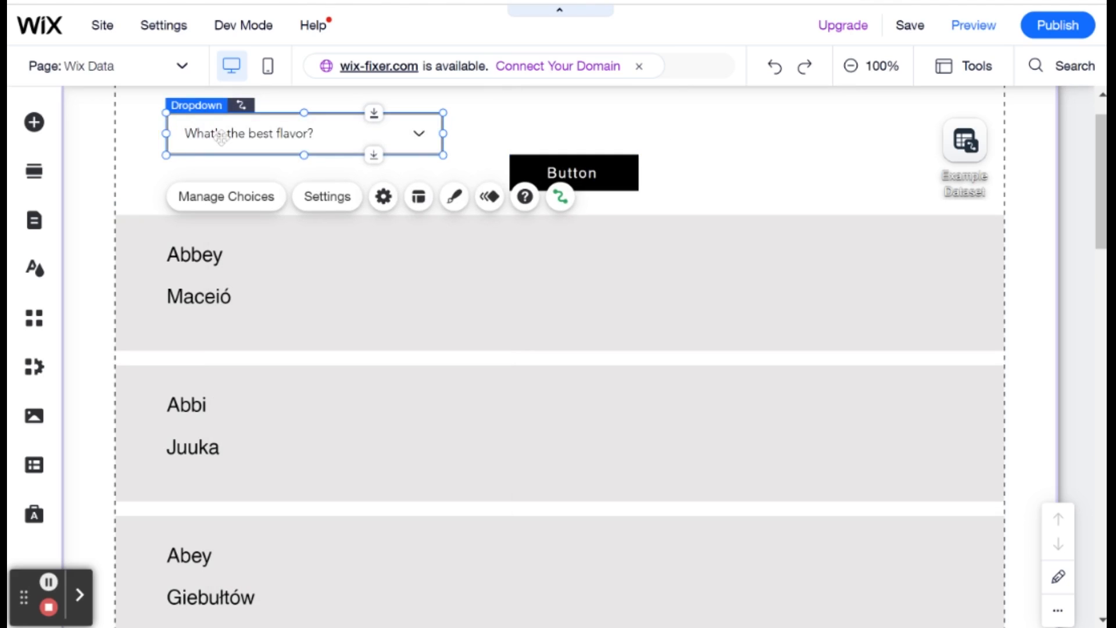
{"action": "left_click", "coordinate": [560, 199]}
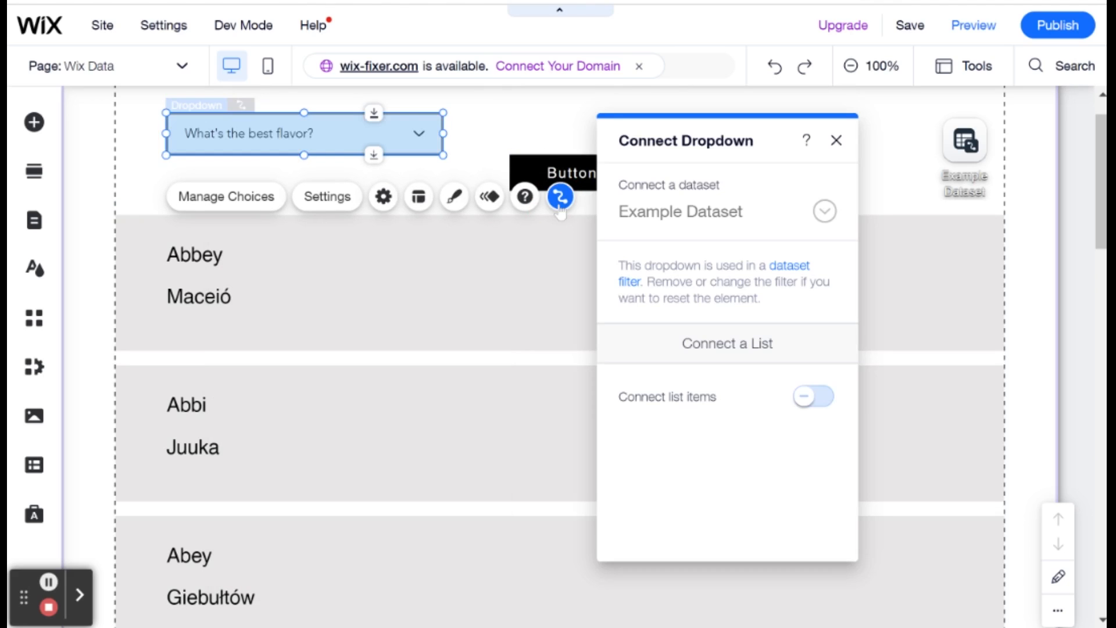
{"action": "left_click", "coordinate": [787, 214]}
Delete the first_name filter from Example Dataset and select the dropdown on the page
{"action": "left_click", "coordinate": [966, 161]}
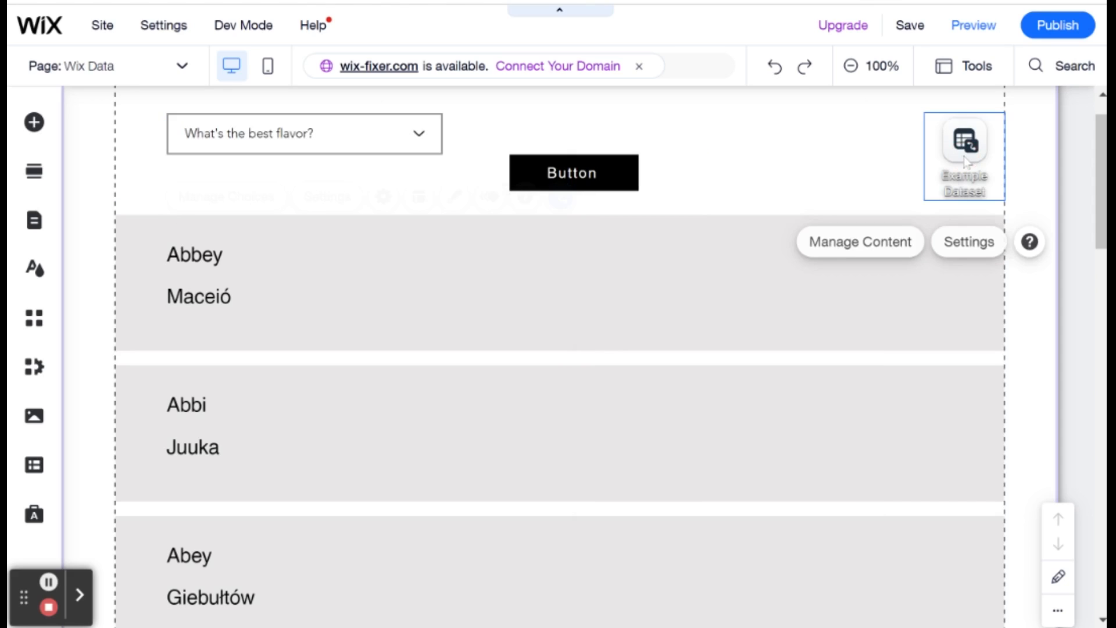
{"action": "left_click", "coordinate": [965, 241]}
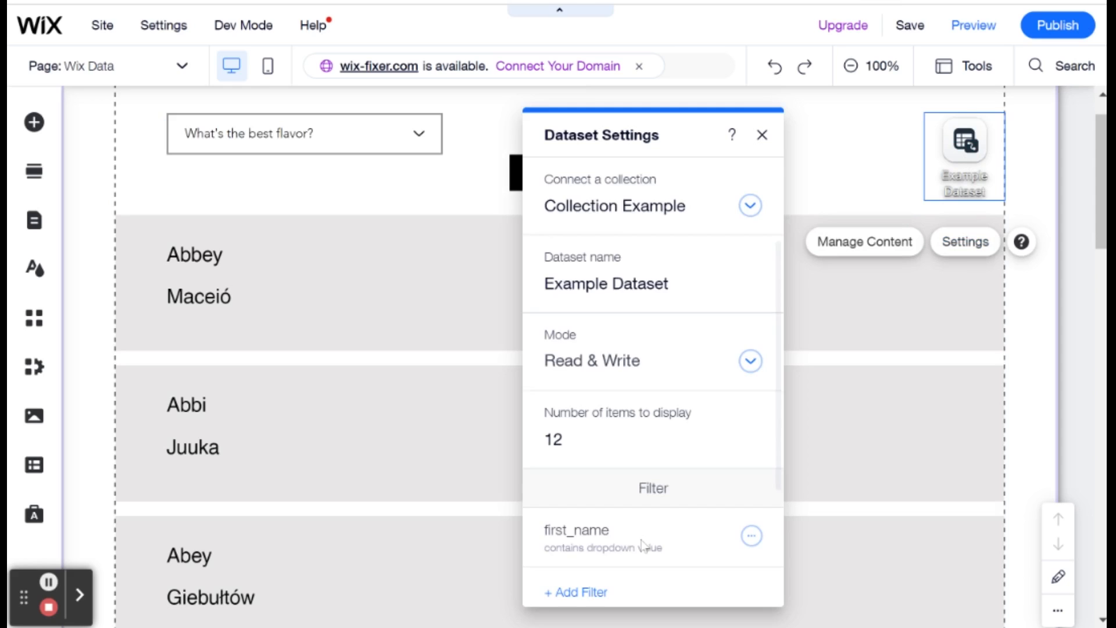
{"action": "scroll", "coordinate": [663, 546], "scroll_direction": "down", "scroll_amount": 3}
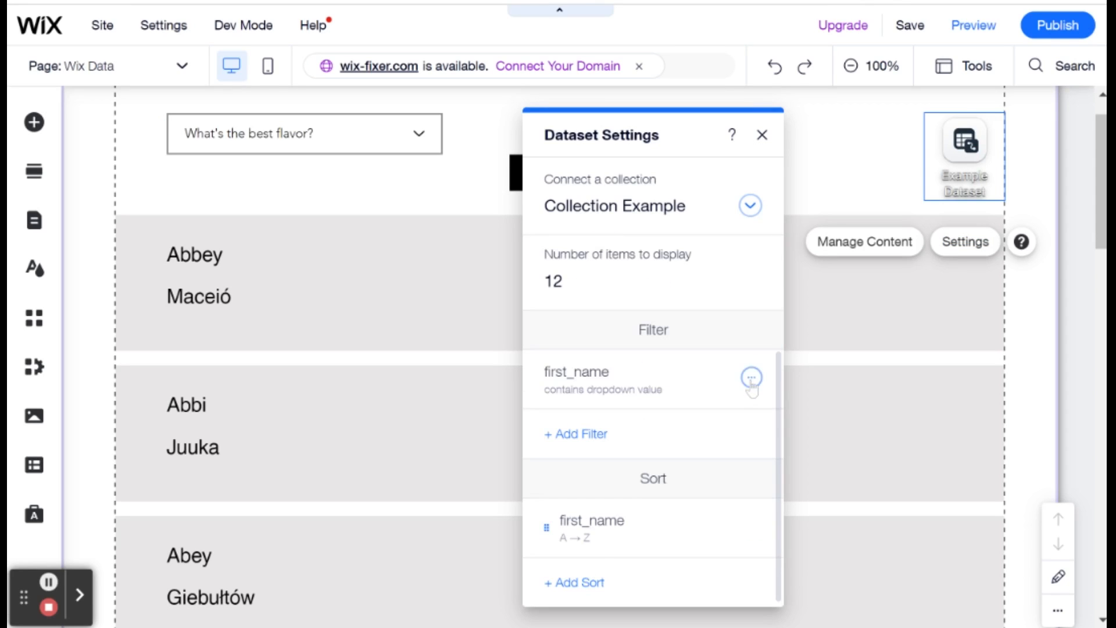
{"action": "left_click", "coordinate": [752, 378]}
{"action": "left_click", "coordinate": [686, 404]}
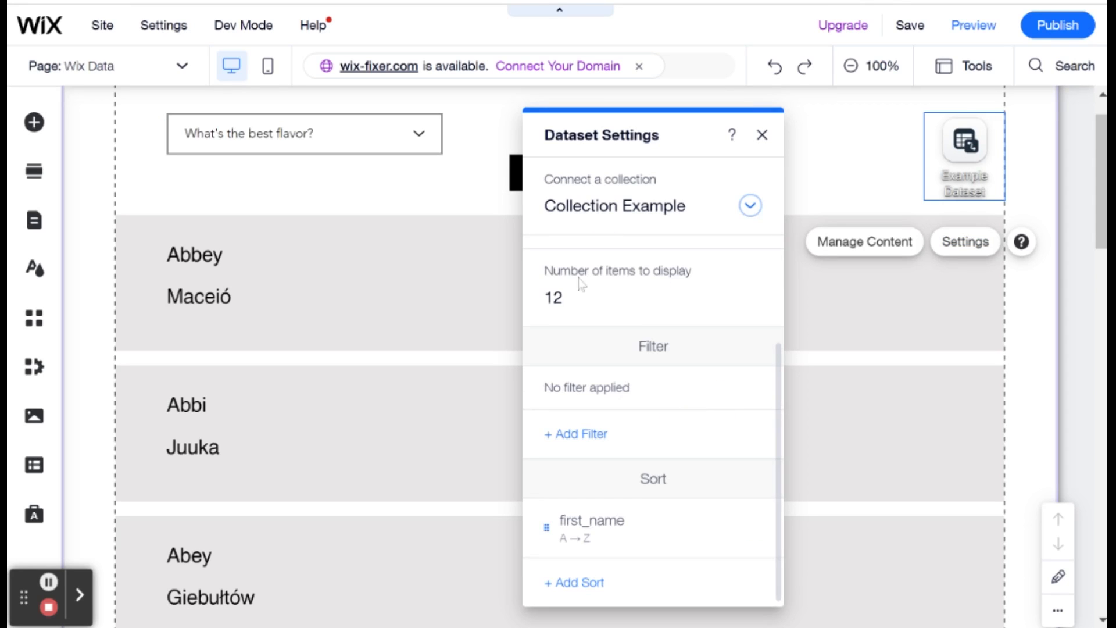
{"action": "left_click", "coordinate": [435, 148]}
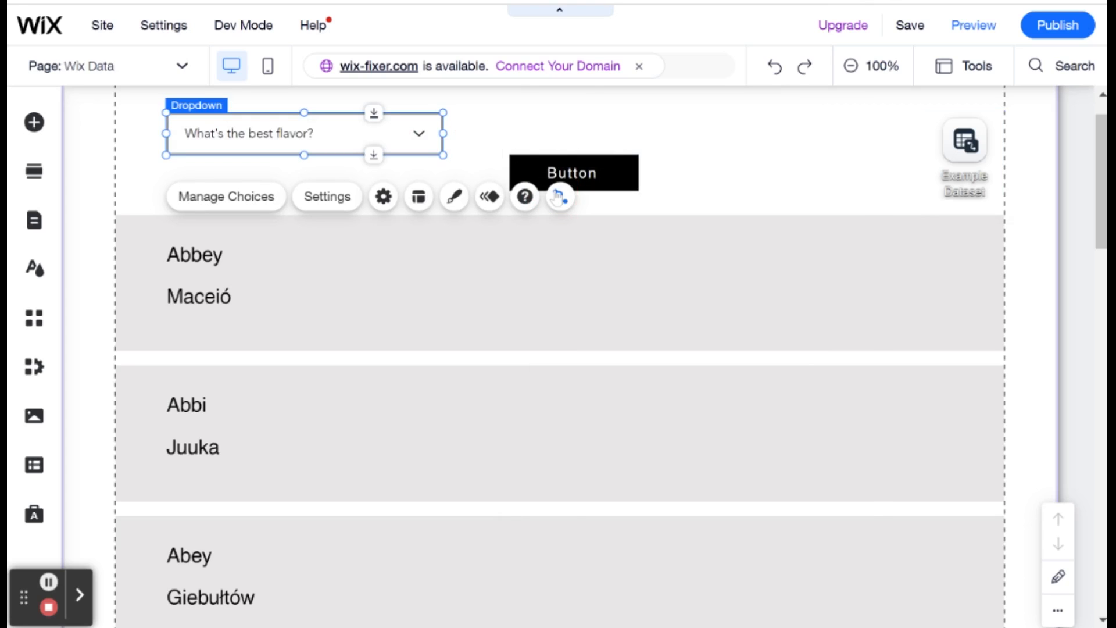
Connect the dropdown's value to the first_name (Text) field of Example Dataset
{"action": "left_click", "coordinate": [559, 197]}
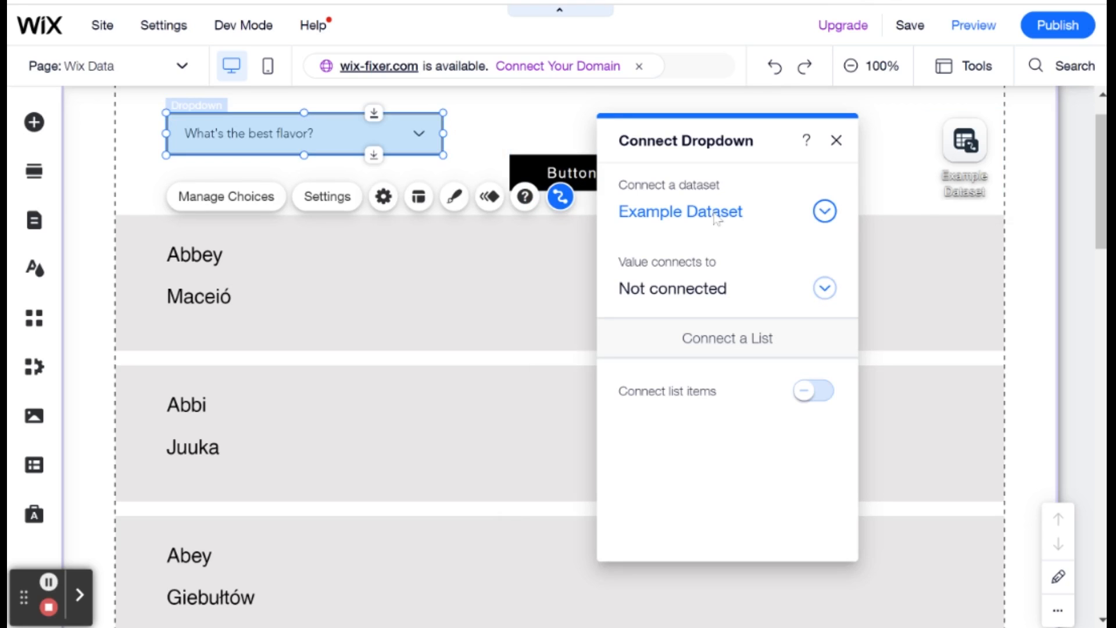
{"action": "left_click", "coordinate": [724, 278]}
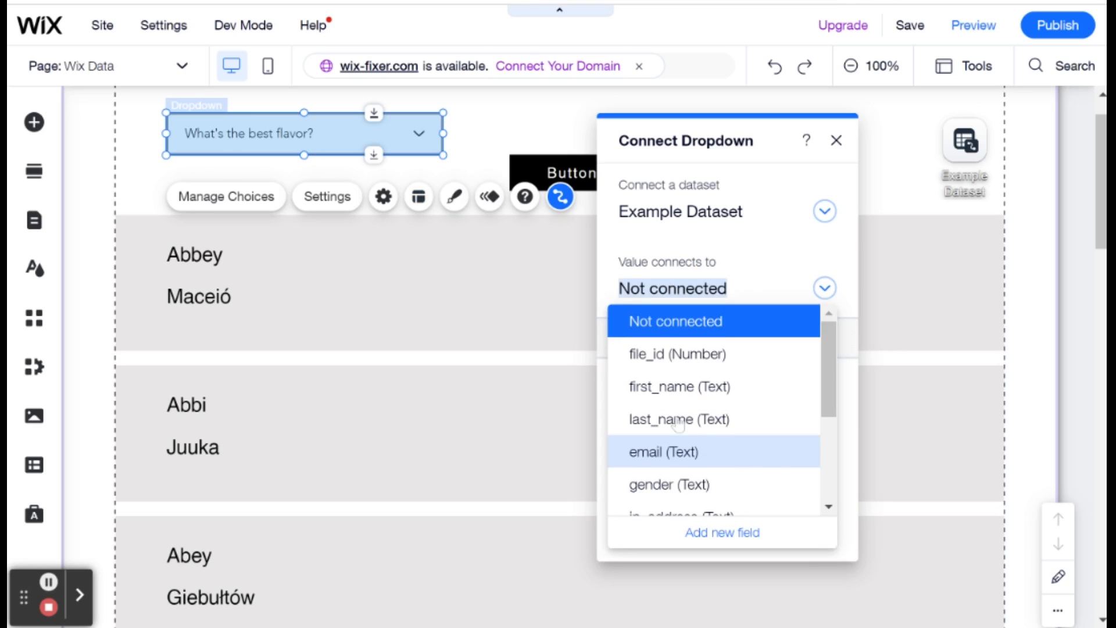
{"action": "scroll", "coordinate": [677, 419], "scroll_direction": "down", "scroll_amount": 3}
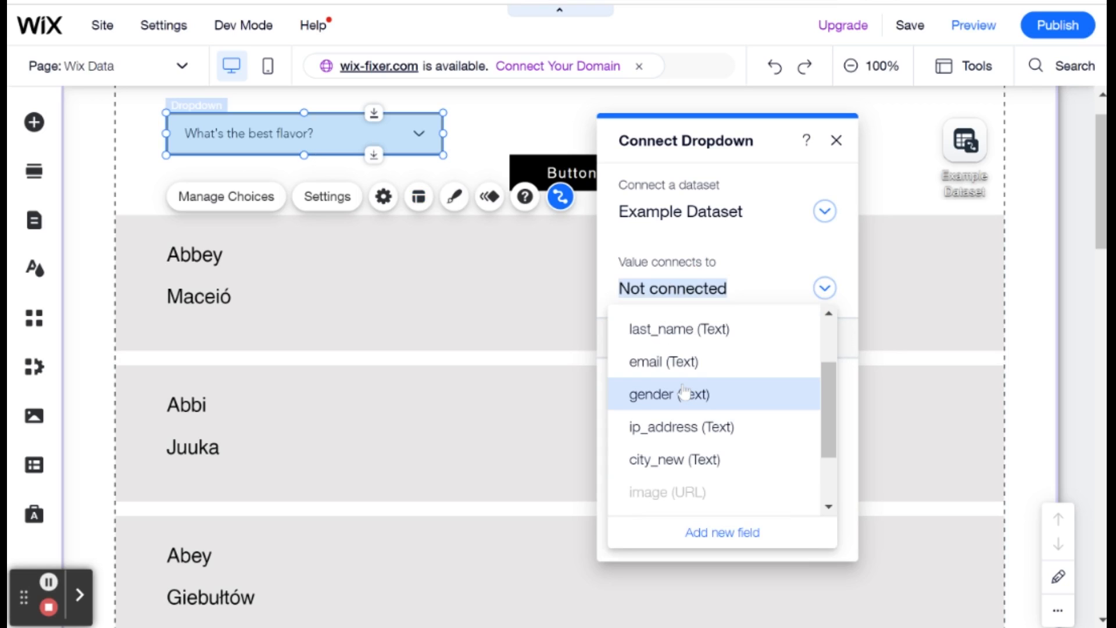
{"action": "scroll", "coordinate": [686, 393], "scroll_direction": "up", "scroll_amount": 3}
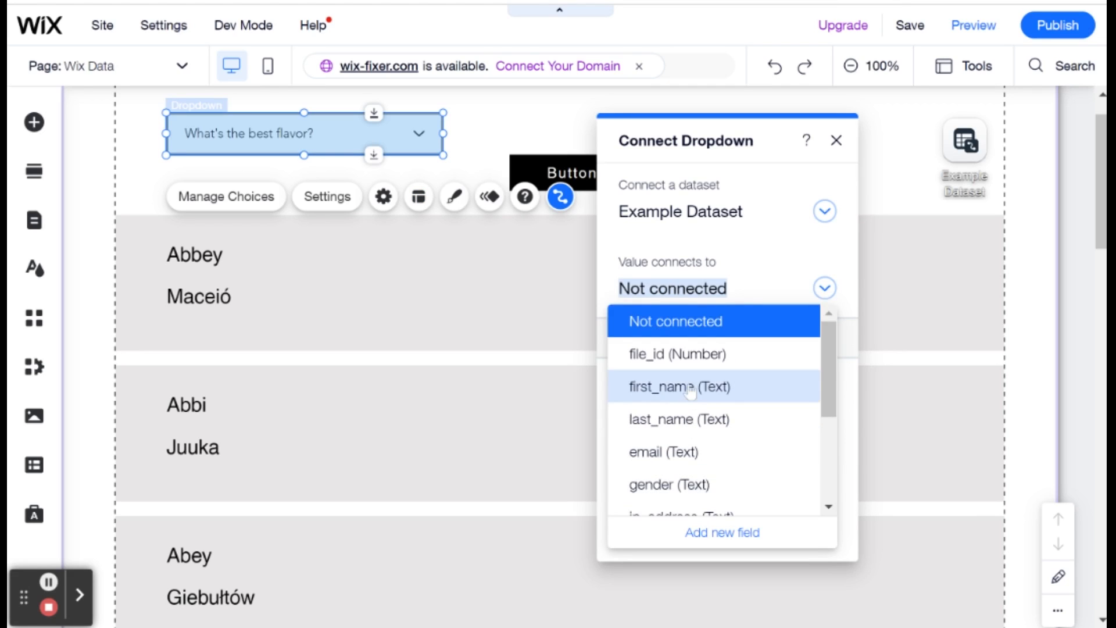
{"action": "left_click", "coordinate": [689, 392]}
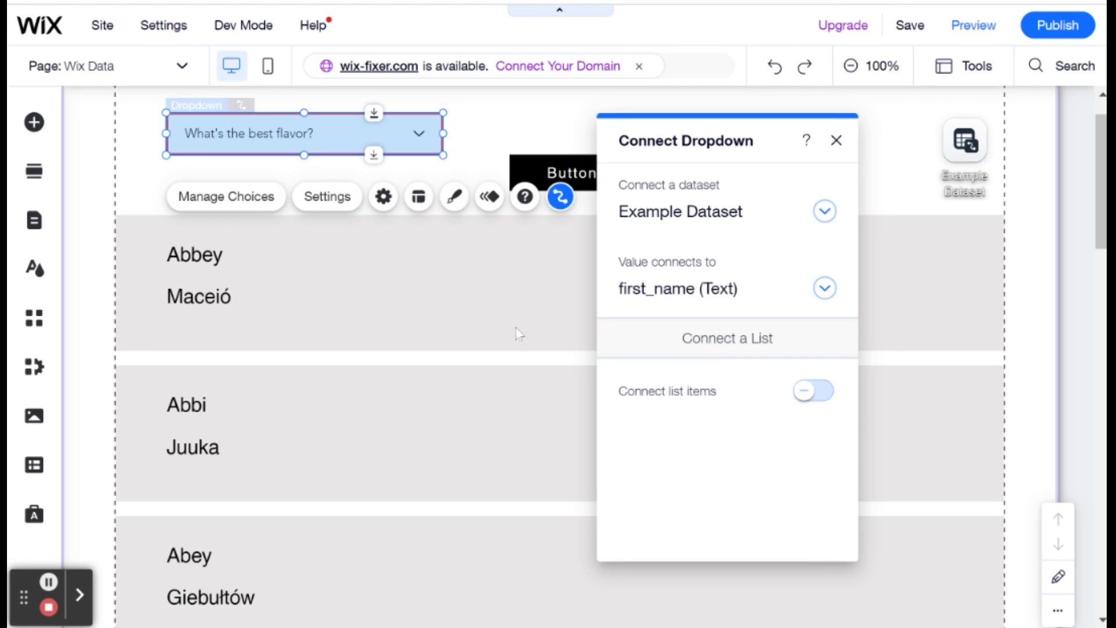
Connect the button's click action to Submit on Example Dataset
{"action": "left_click", "coordinate": [516, 162]}
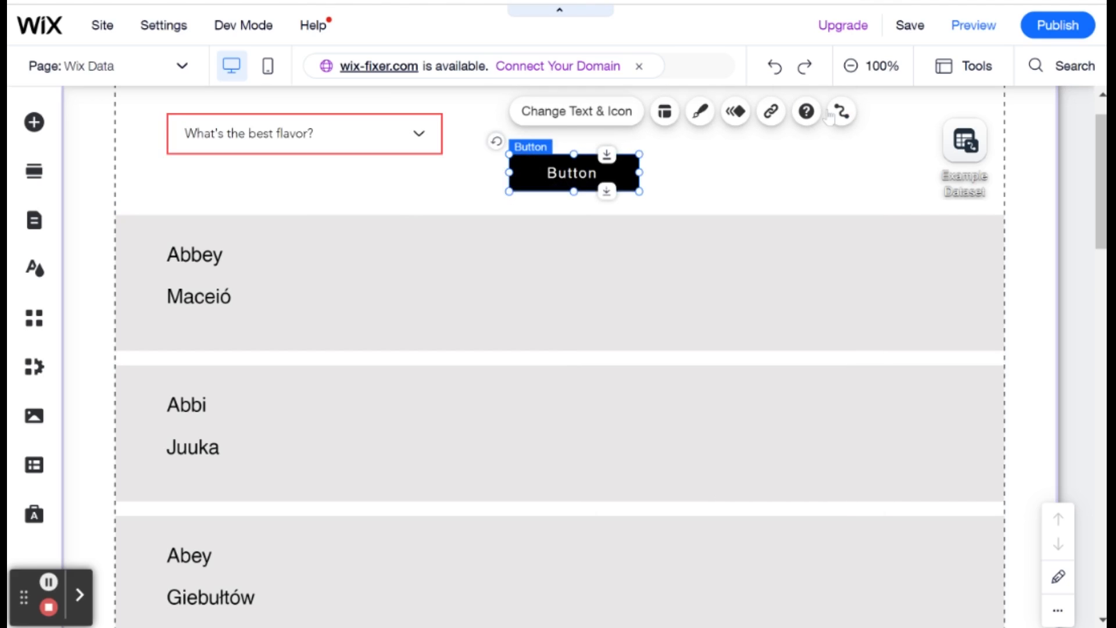
{"action": "left_click", "coordinate": [437, 129]}
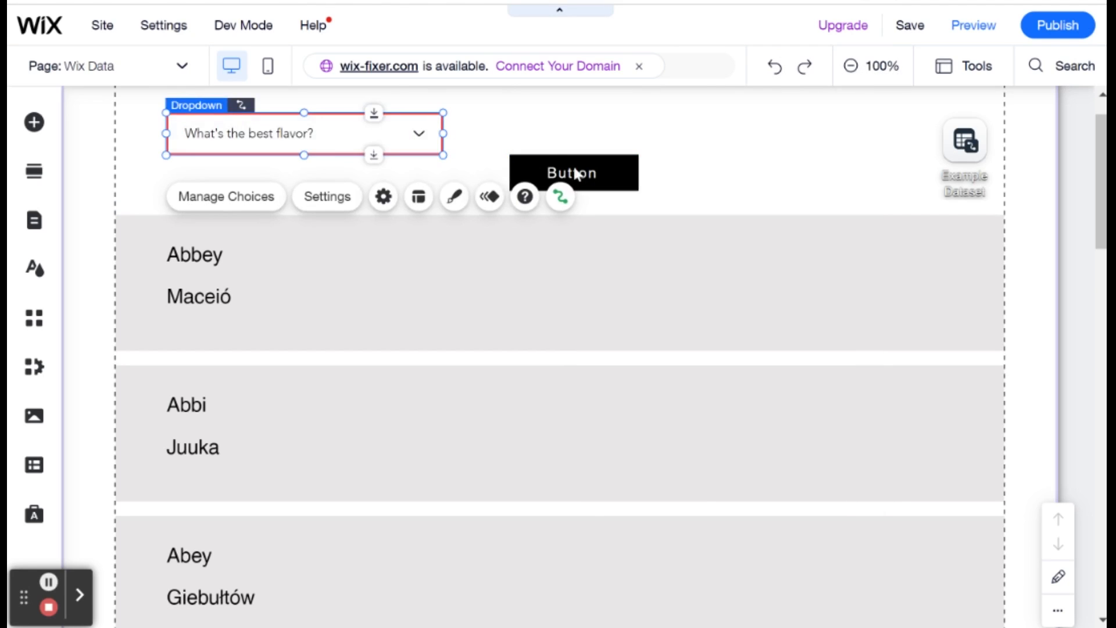
{"action": "left_click", "coordinate": [598, 165]}
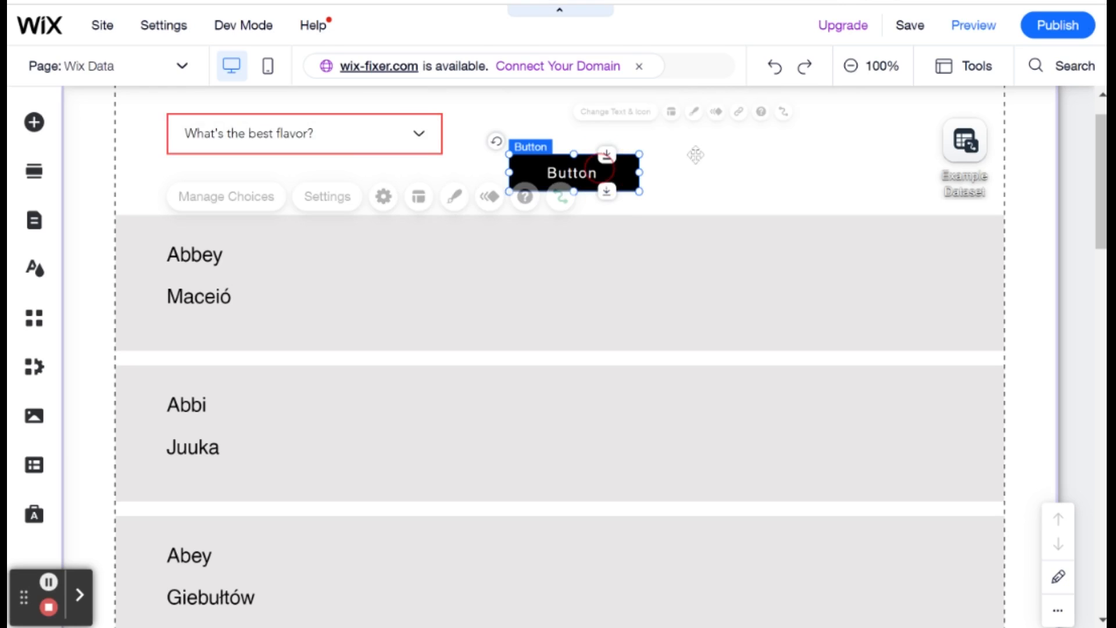
{"action": "left_click", "coordinate": [839, 110]}
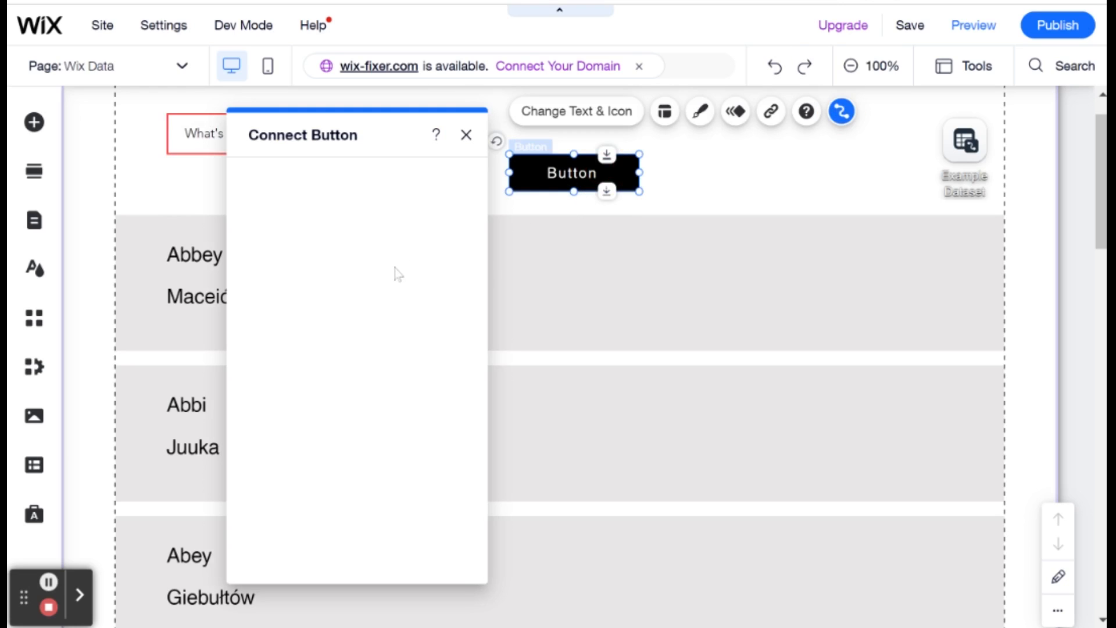
{"action": "left_click", "coordinate": [388, 329]}
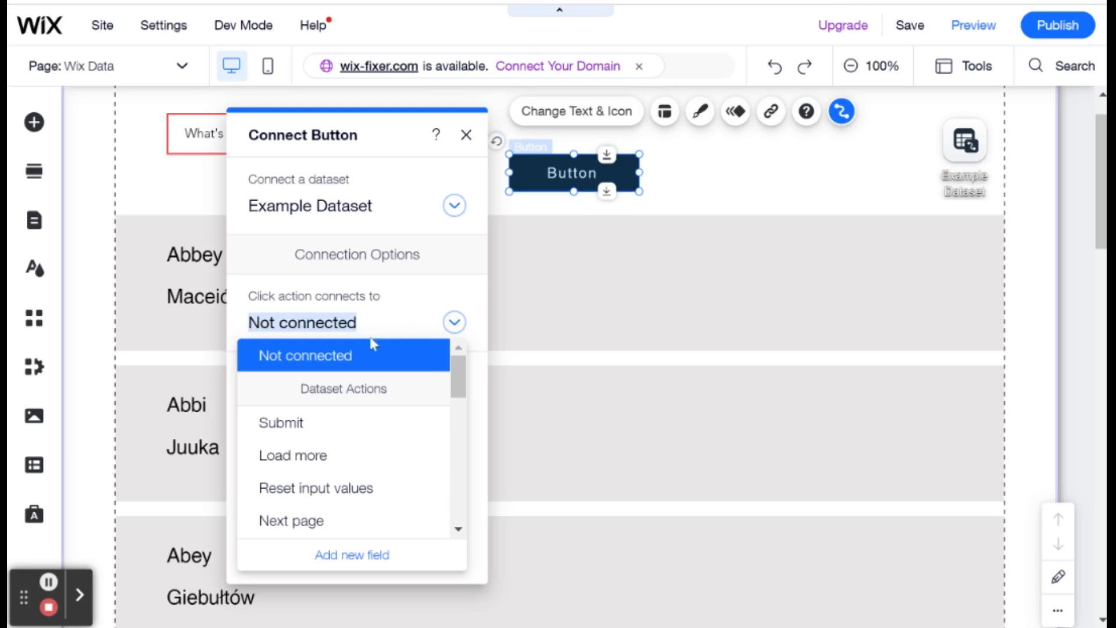
{"action": "left_click", "coordinate": [312, 422]}
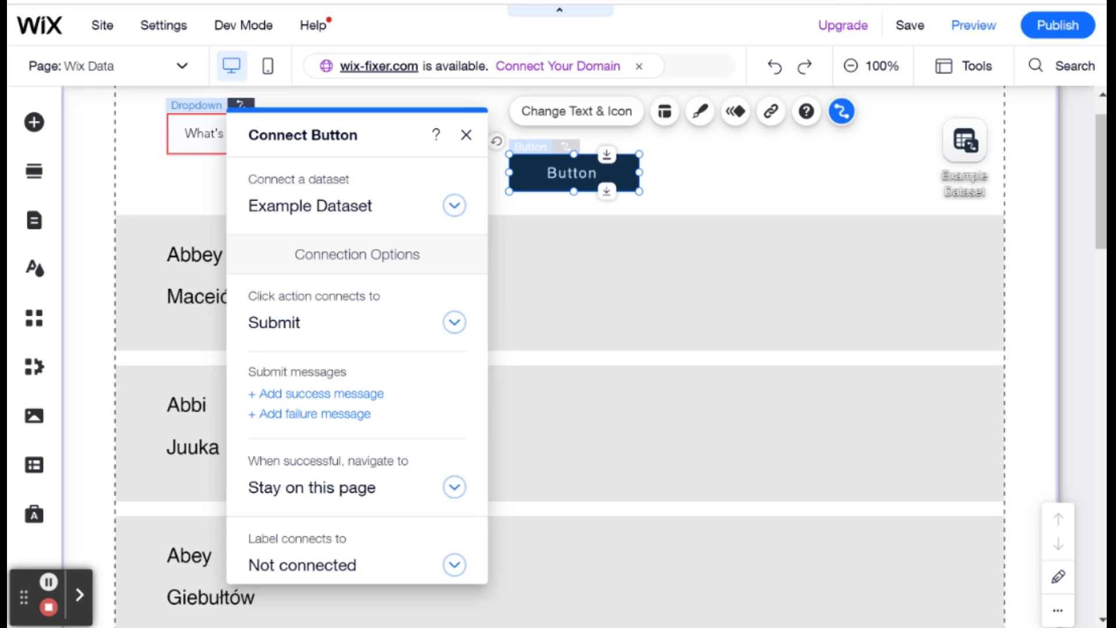
{"action": "scroll", "coordinate": [293, 394], "scroll_direction": "down", "scroll_amount": 1}
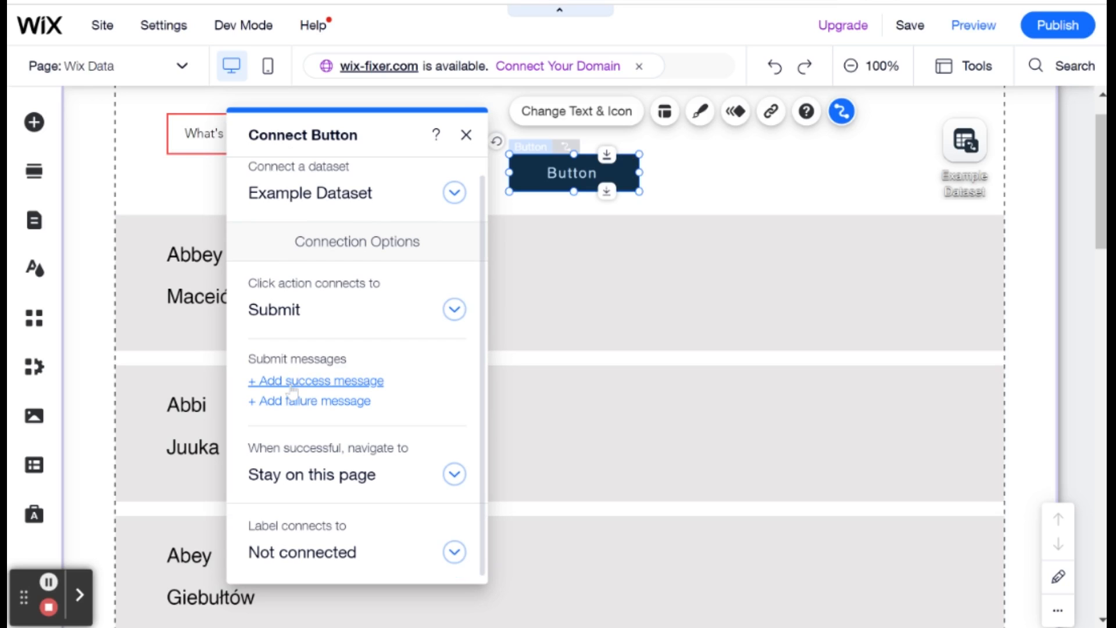
{"action": "left_click", "coordinate": [196, 163]}
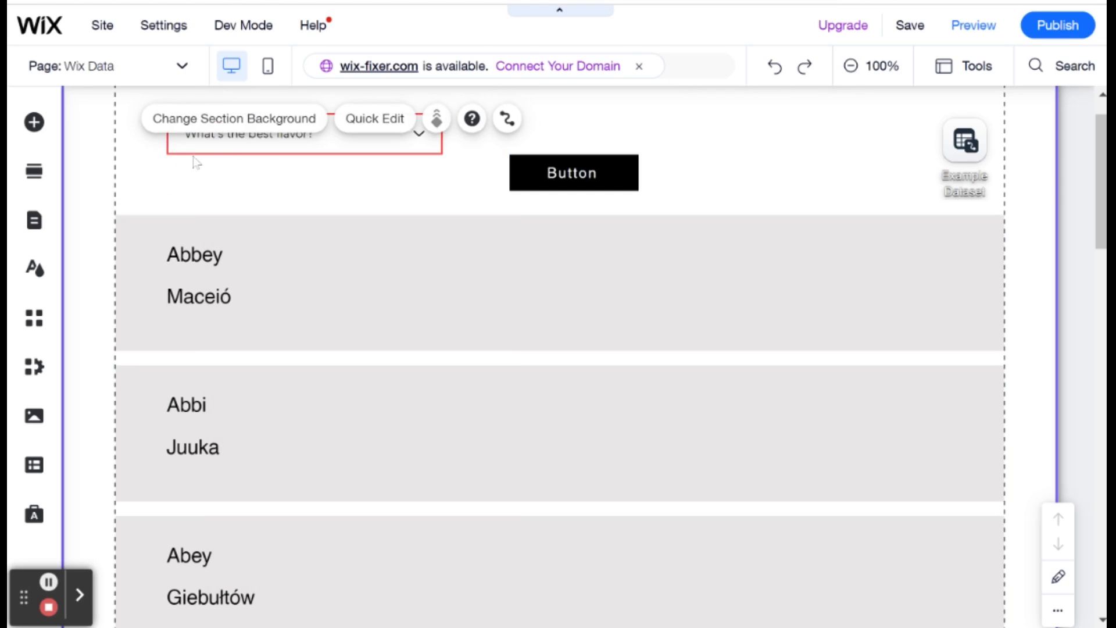
Preview the page, choose the first dropdown option, submit it with the button, and return to the editor
{"action": "left_click", "coordinate": [285, 148]}
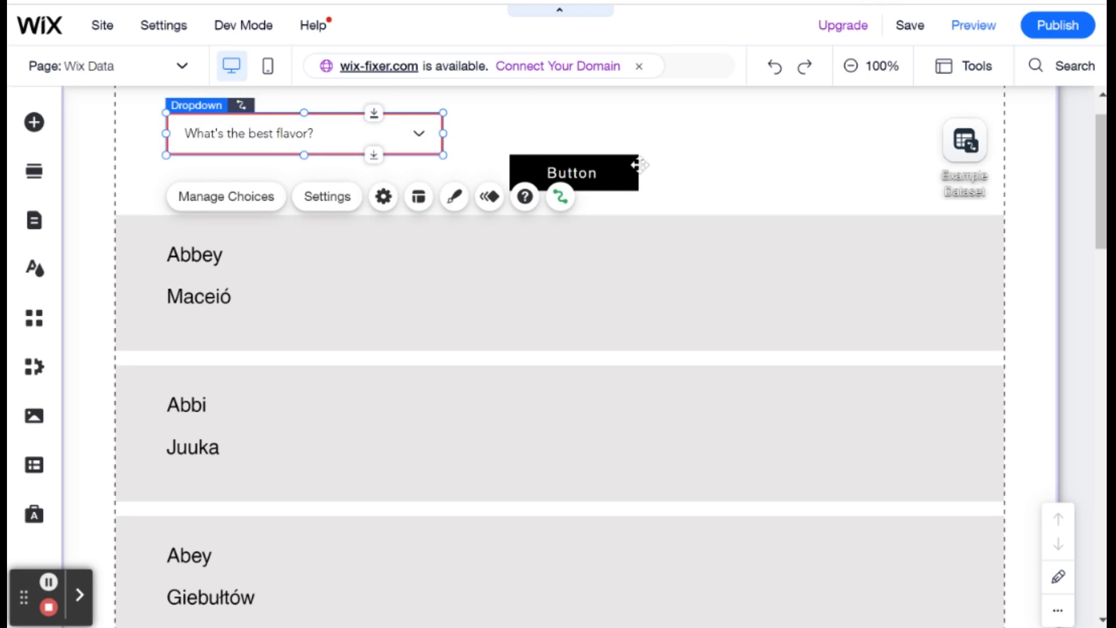
{"action": "left_click", "coordinate": [990, 23]}
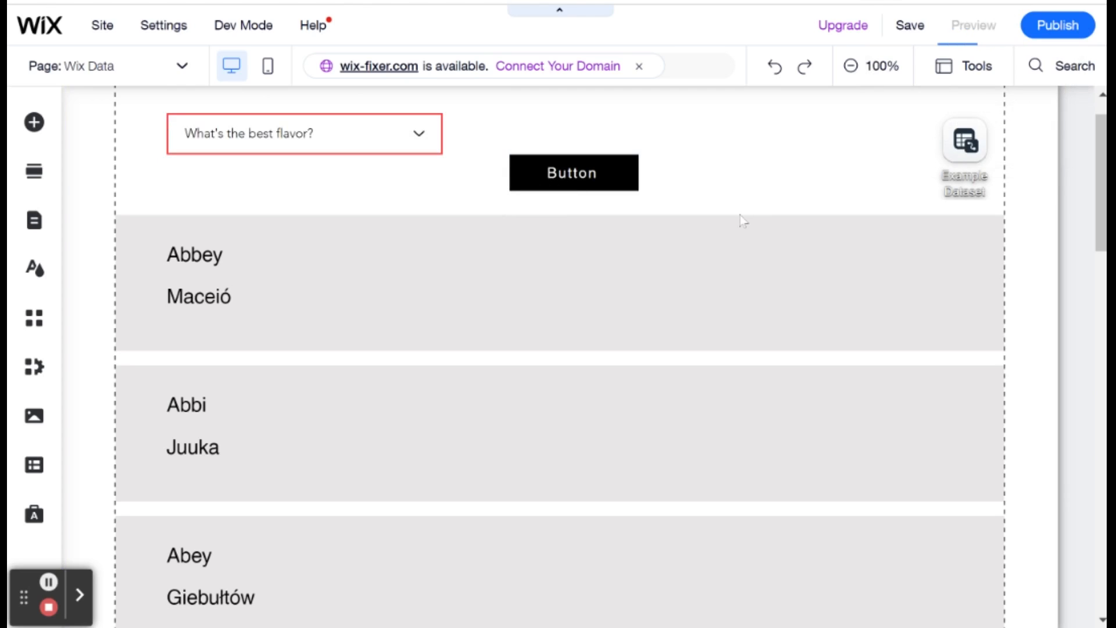
{"action": "left_click", "coordinate": [401, 150]}
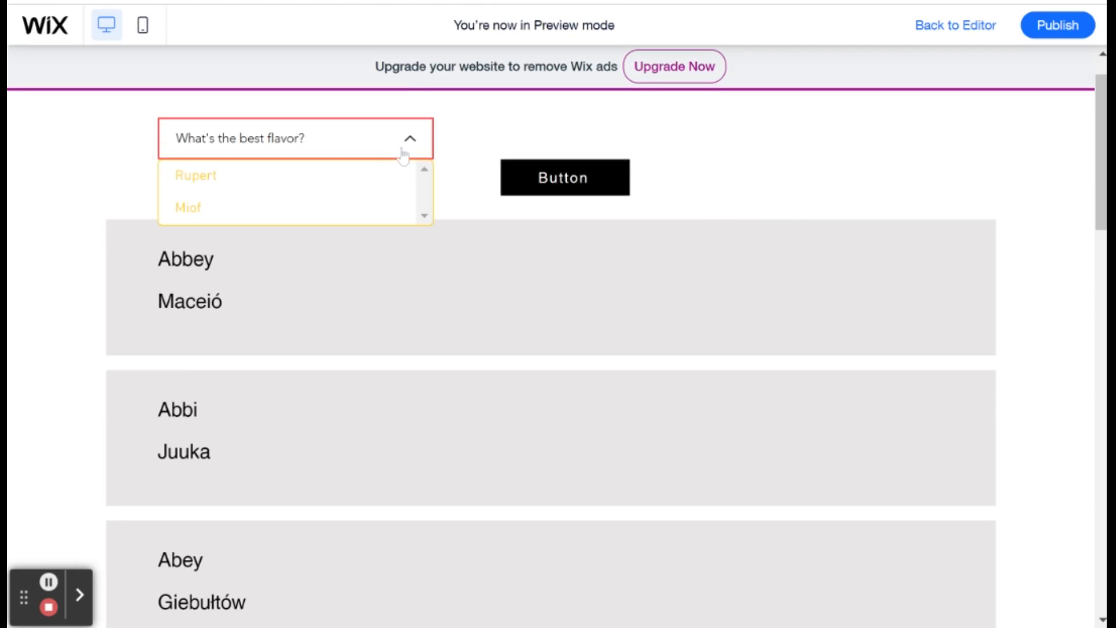
{"action": "left_click", "coordinate": [333, 176]}
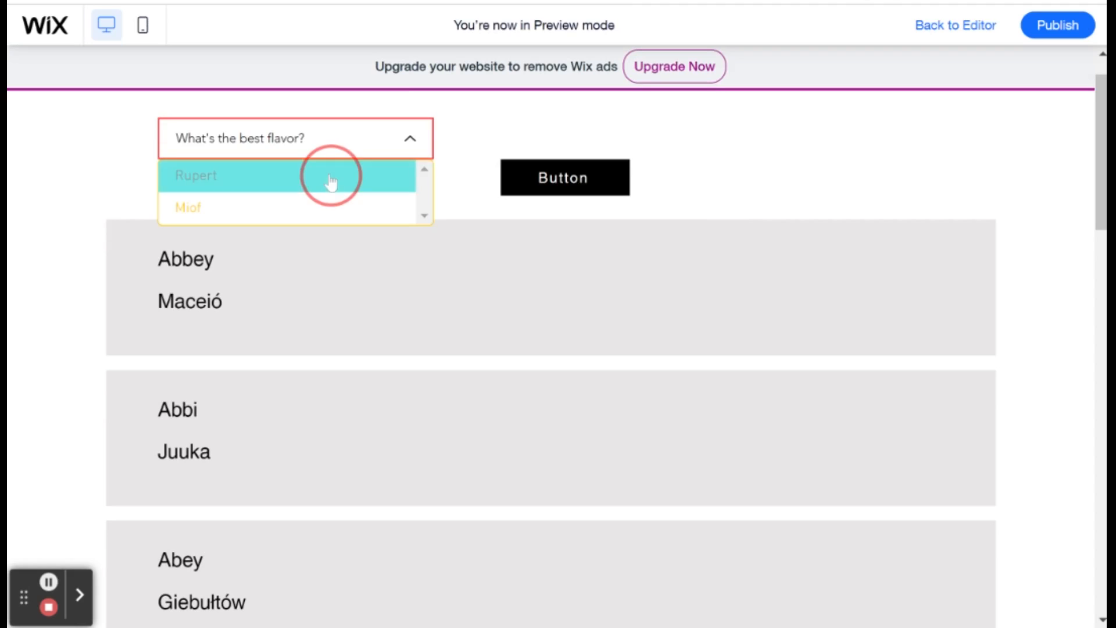
{"action": "left_click", "coordinate": [599, 186]}
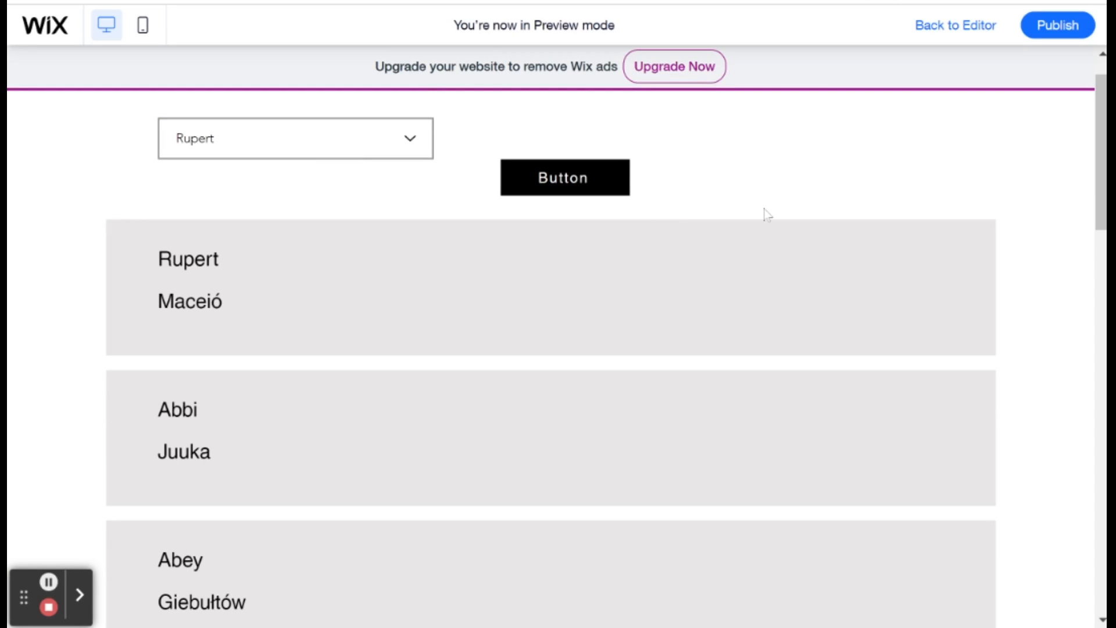
{"action": "left_click", "coordinate": [938, 29]}
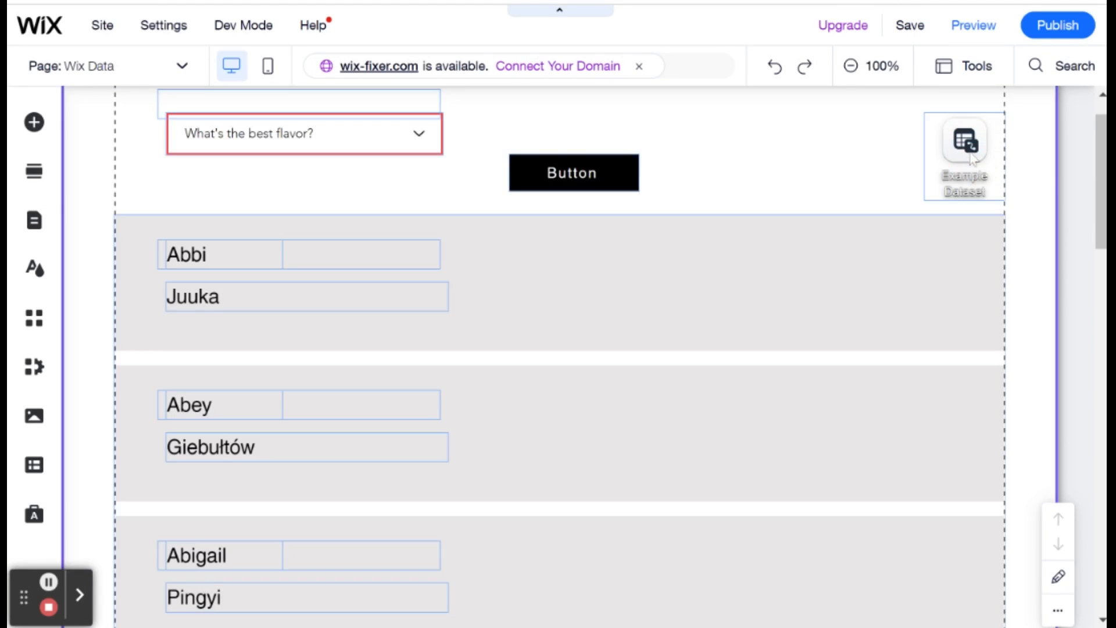
Delete the first_name sort from Example Dataset's settings
{"action": "left_click", "coordinate": [967, 142]}
{"action": "left_click", "coordinate": [962, 244]}
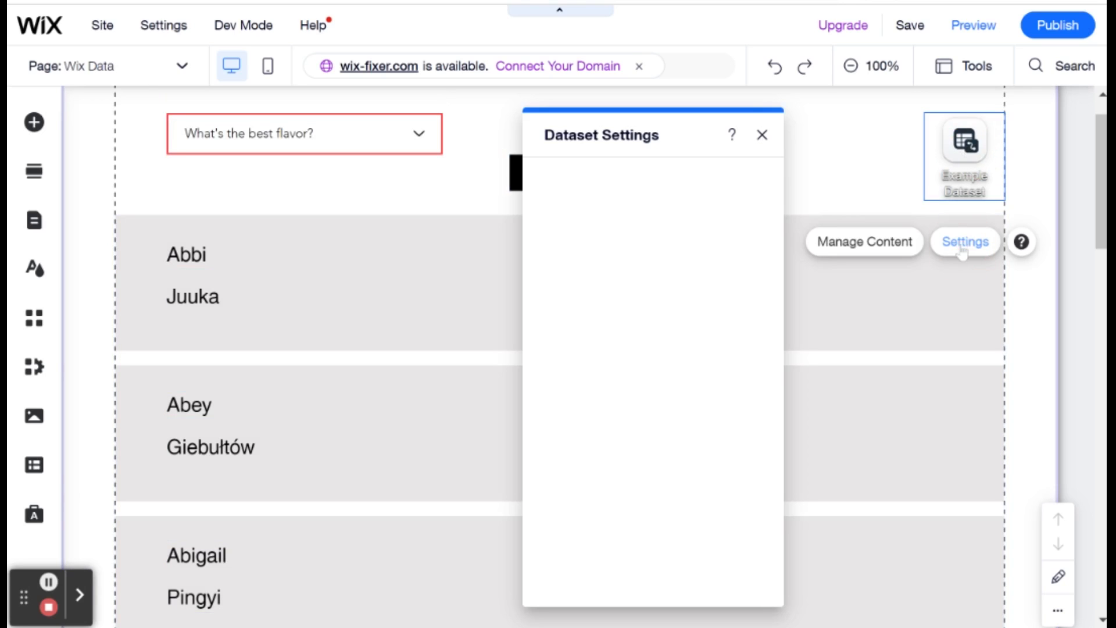
{"action": "scroll", "coordinate": [669, 520], "scroll_direction": "down", "scroll_amount": 3}
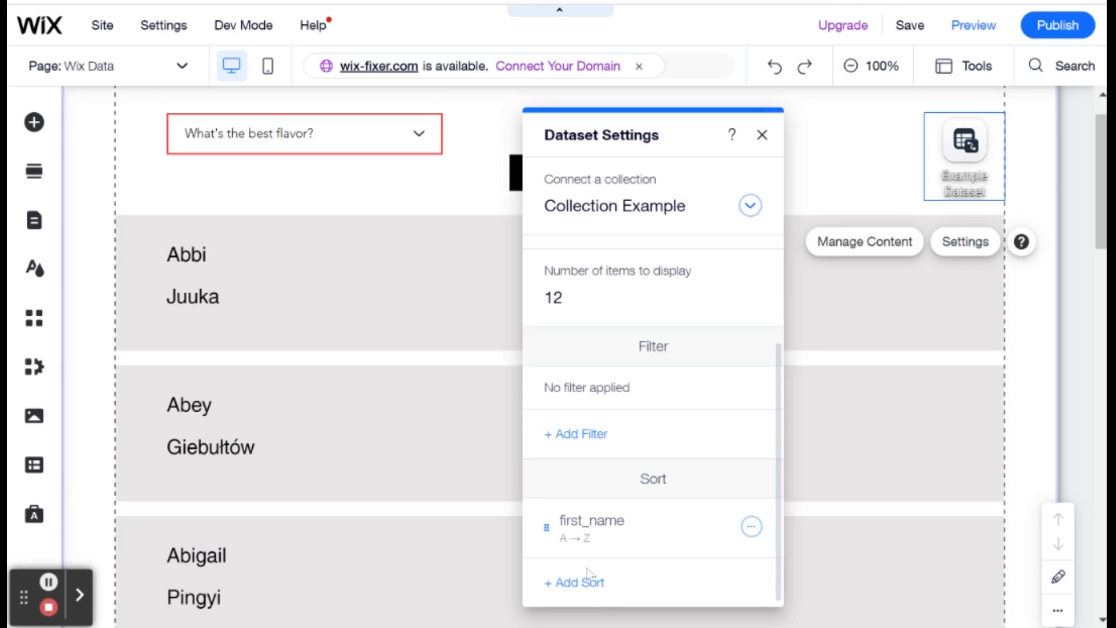
{"action": "left_click", "coordinate": [750, 526]}
{"action": "left_click", "coordinate": [710, 557]}
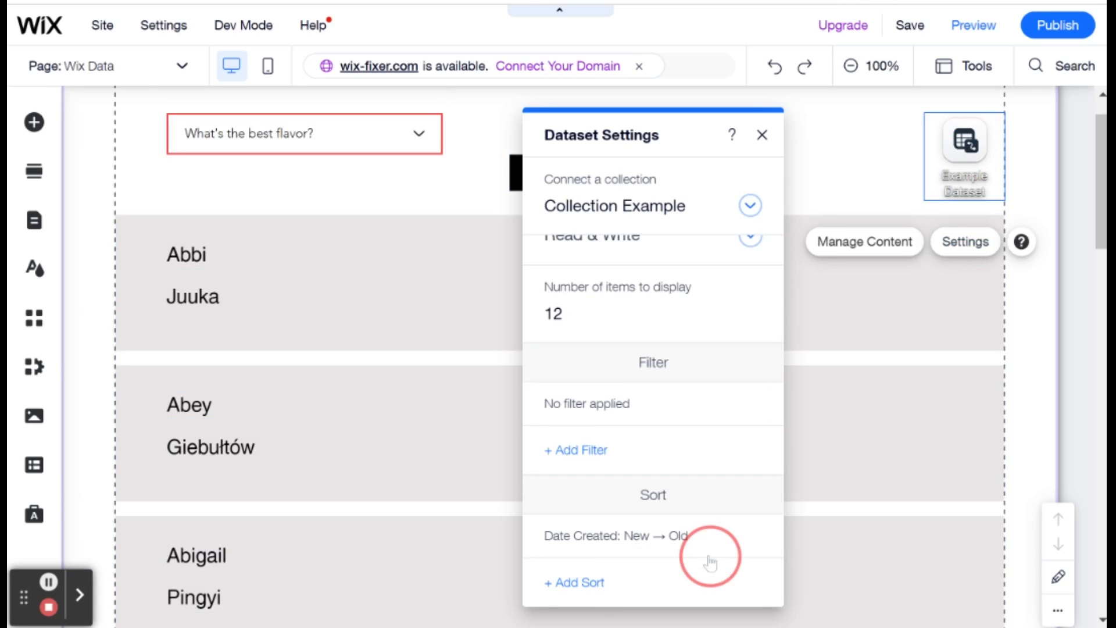
{"action": "left_click", "coordinate": [498, 108]}
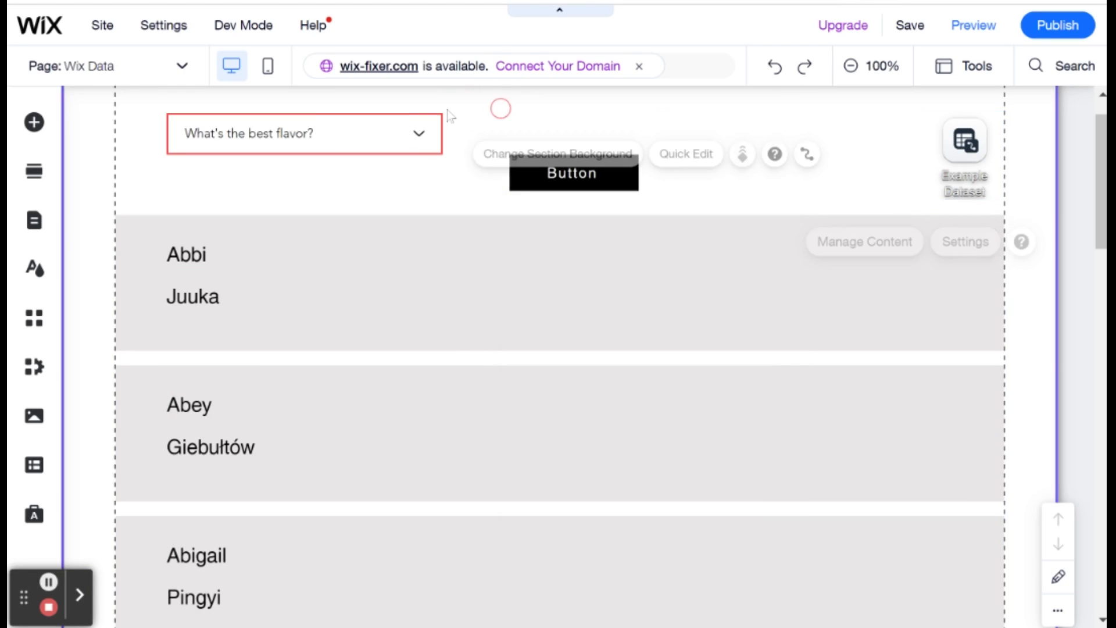
Add a success message to the button's Submit connection
{"action": "left_click", "coordinate": [401, 137]}
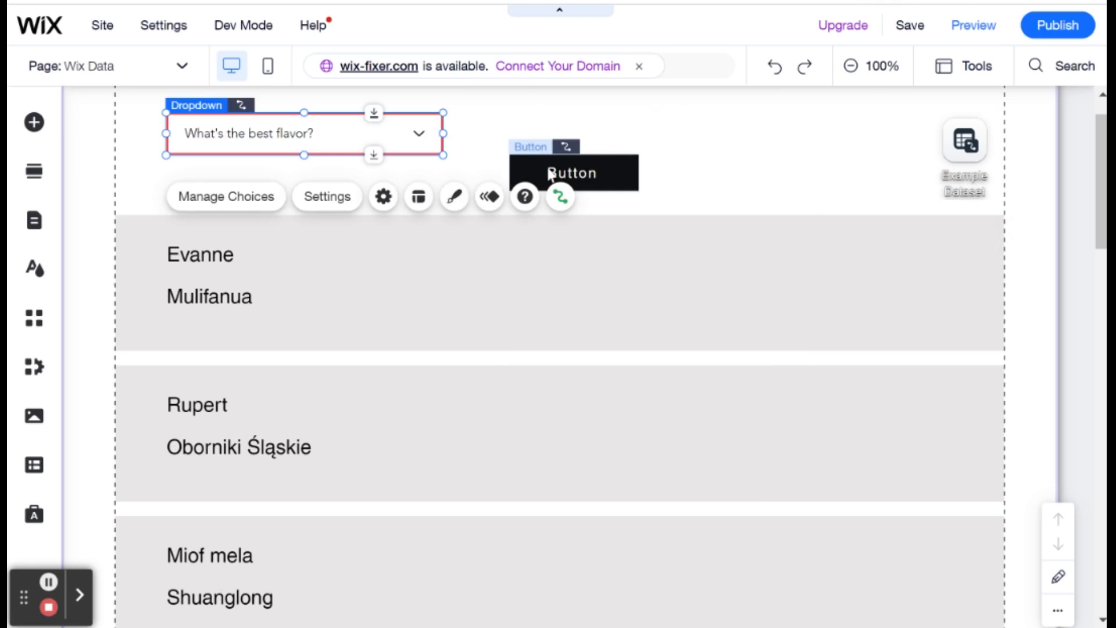
{"action": "left_click", "coordinate": [573, 173]}
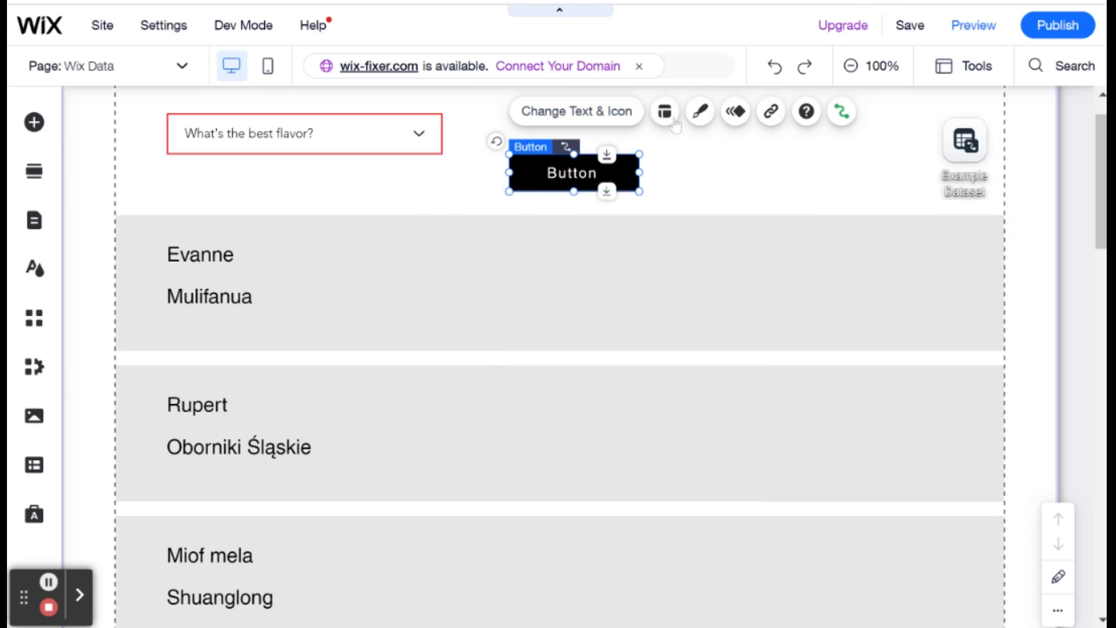
{"action": "left_click", "coordinate": [841, 111]}
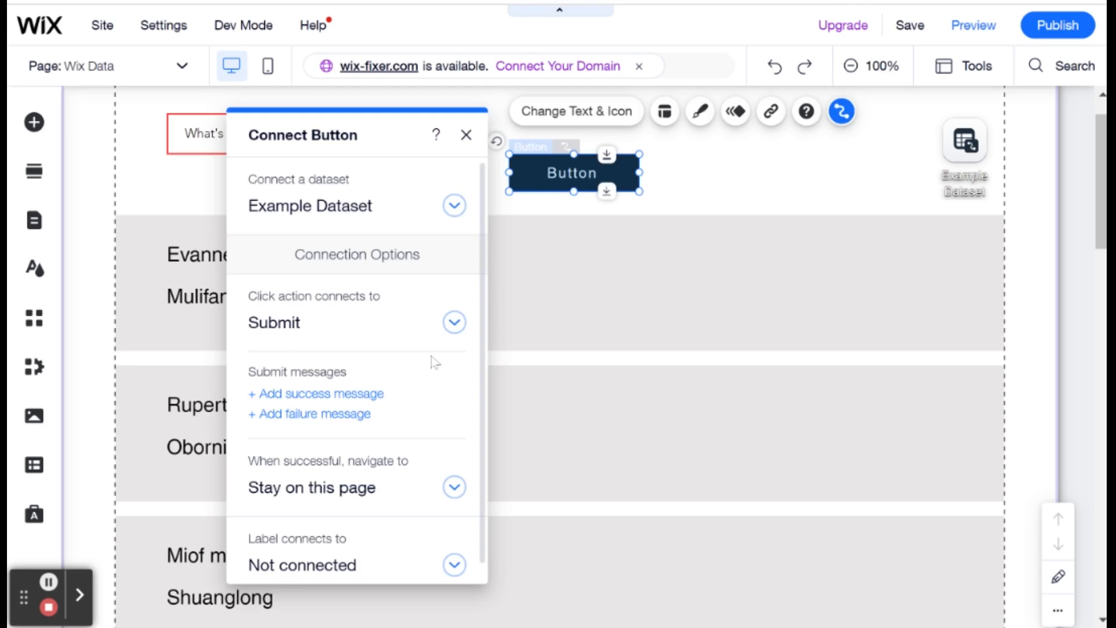
{"action": "left_click", "coordinate": [352, 393]}
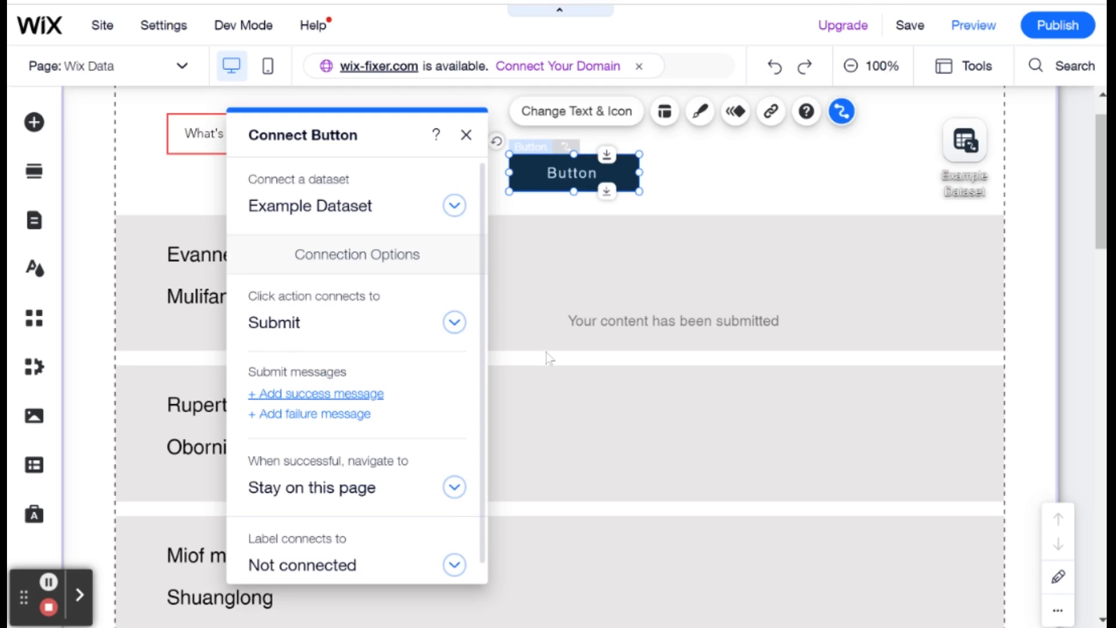
Place the "Your content has been submitted" text just below the button and shift the button slightly upward to make room
{"action": "left_click", "coordinate": [666, 327]}
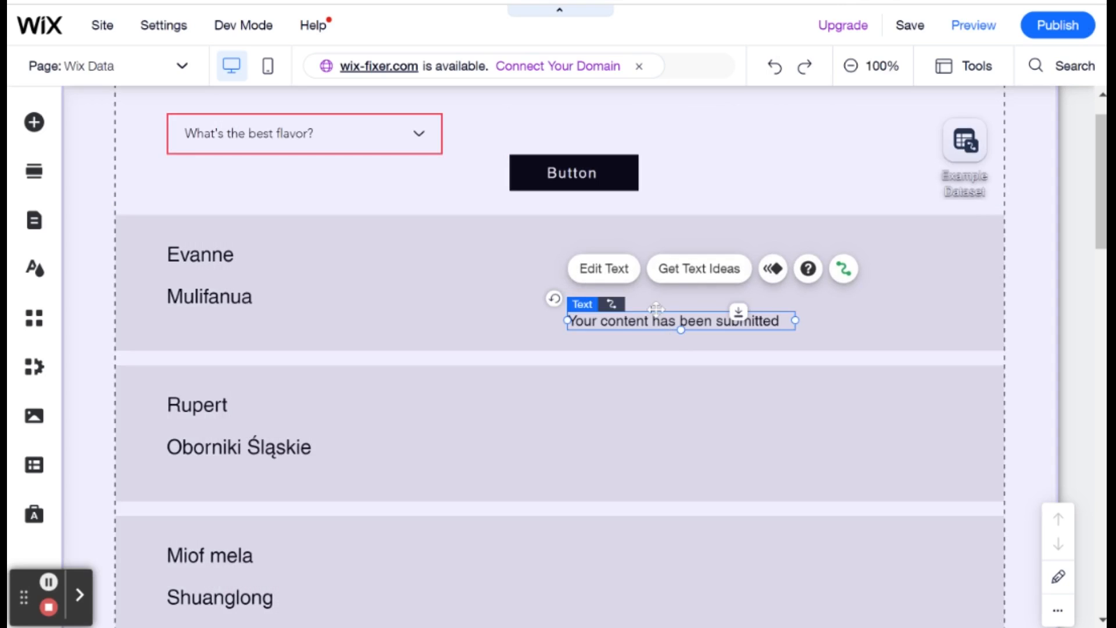
{"action": "left_click_drag", "start_coordinate": [665, 327], "coordinate": [558, 150]}
{"action": "scroll", "coordinate": [581, 175], "scroll_direction": "up", "scroll_amount": 2}
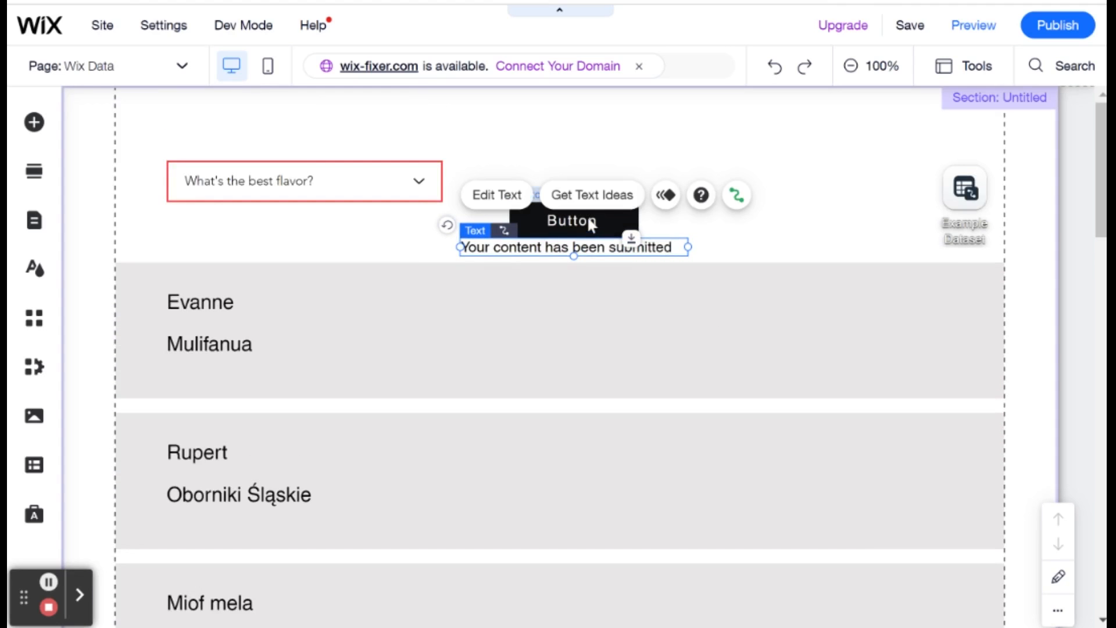
{"action": "left_click_drag", "start_coordinate": [591, 224], "coordinate": [584, 205]}
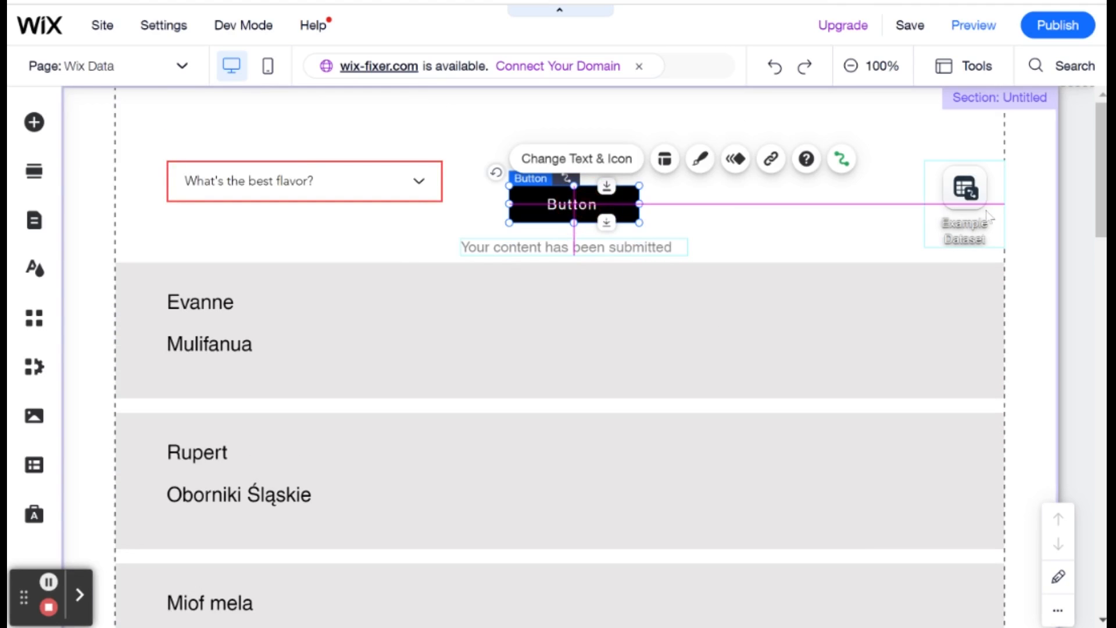
Set Example Dataset's mode to Write-only
{"action": "left_click", "coordinate": [965, 215]}
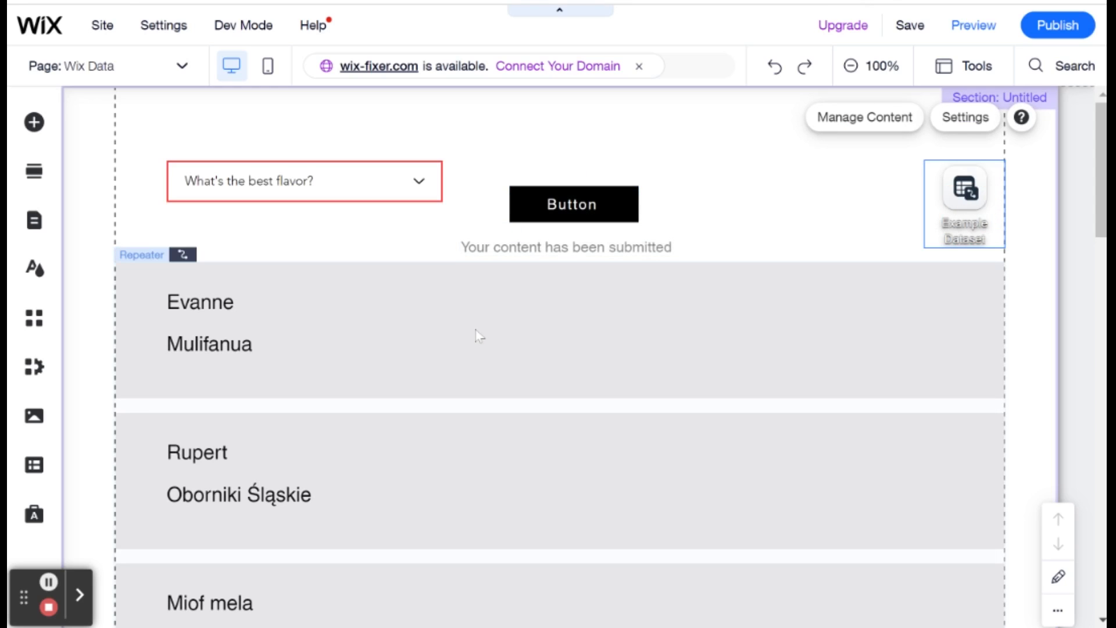
{"action": "left_click", "coordinate": [957, 129]}
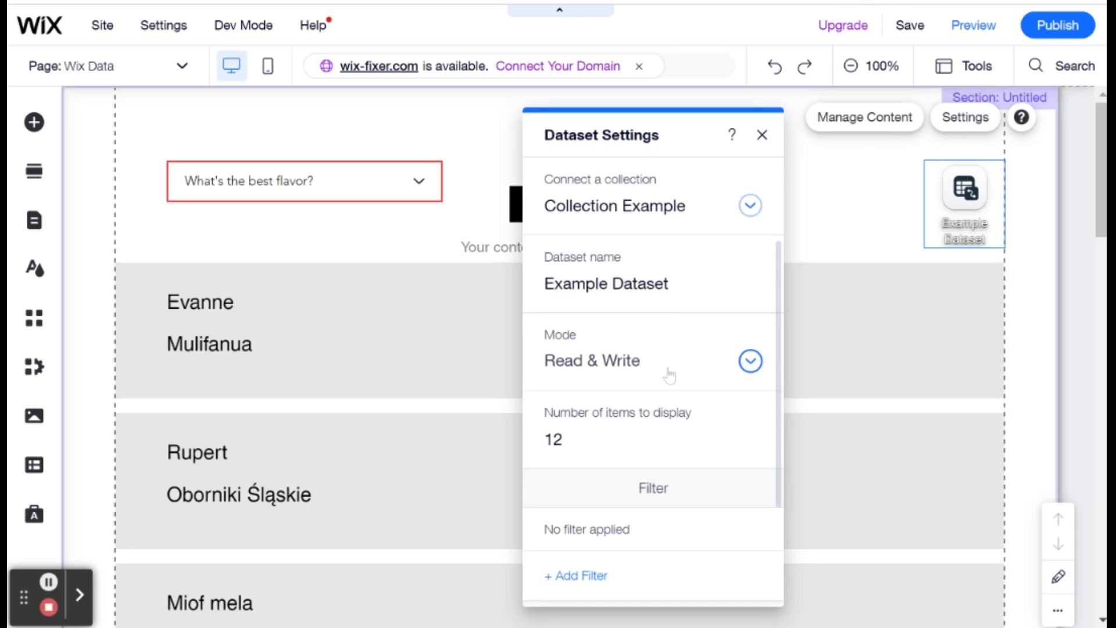
{"action": "left_click", "coordinate": [669, 375]}
{"action": "left_click", "coordinate": [639, 319]}
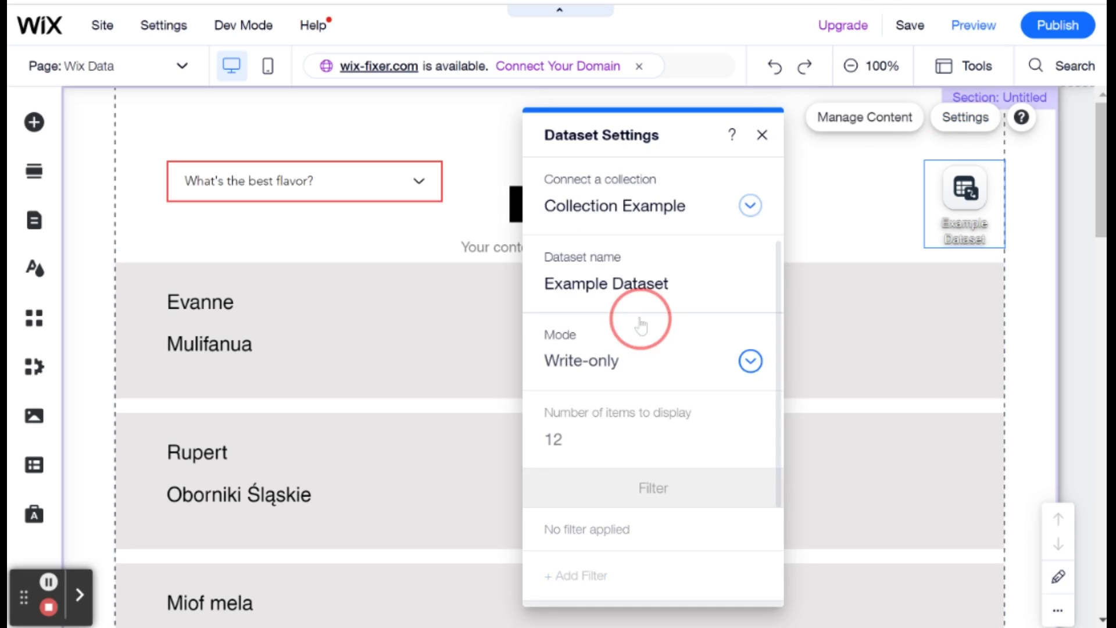
{"action": "left_click", "coordinate": [863, 194]}
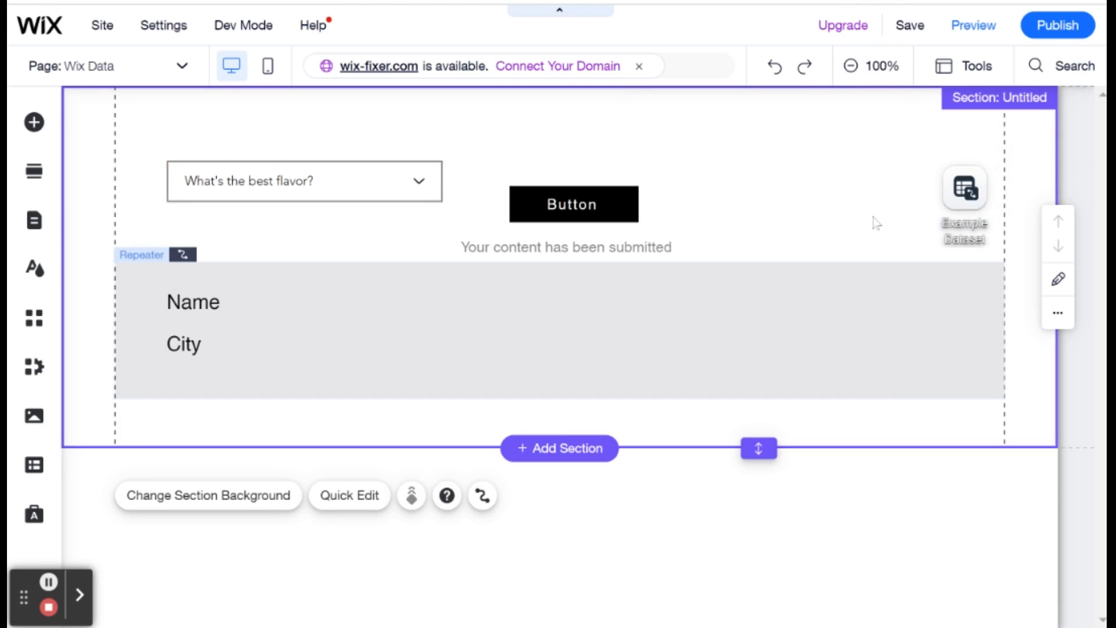
Preview the page, choose a first name in the flavor dropdown, submit it with the button, and return to the editor
{"action": "left_click", "coordinate": [981, 36]}
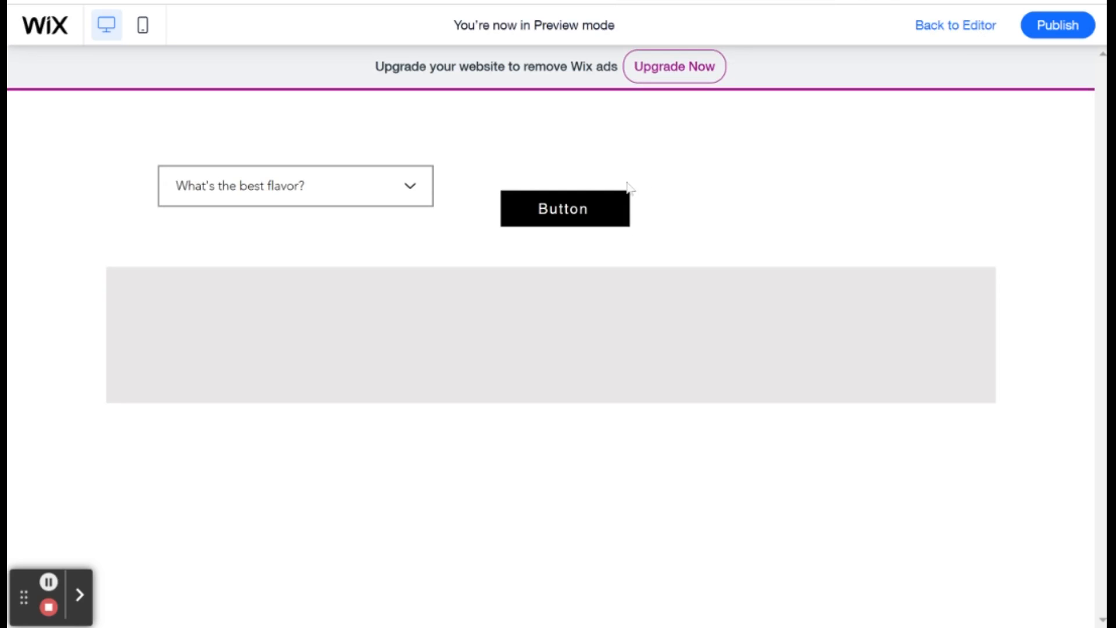
{"action": "left_click", "coordinate": [380, 186]}
{"action": "left_click", "coordinate": [294, 233]}
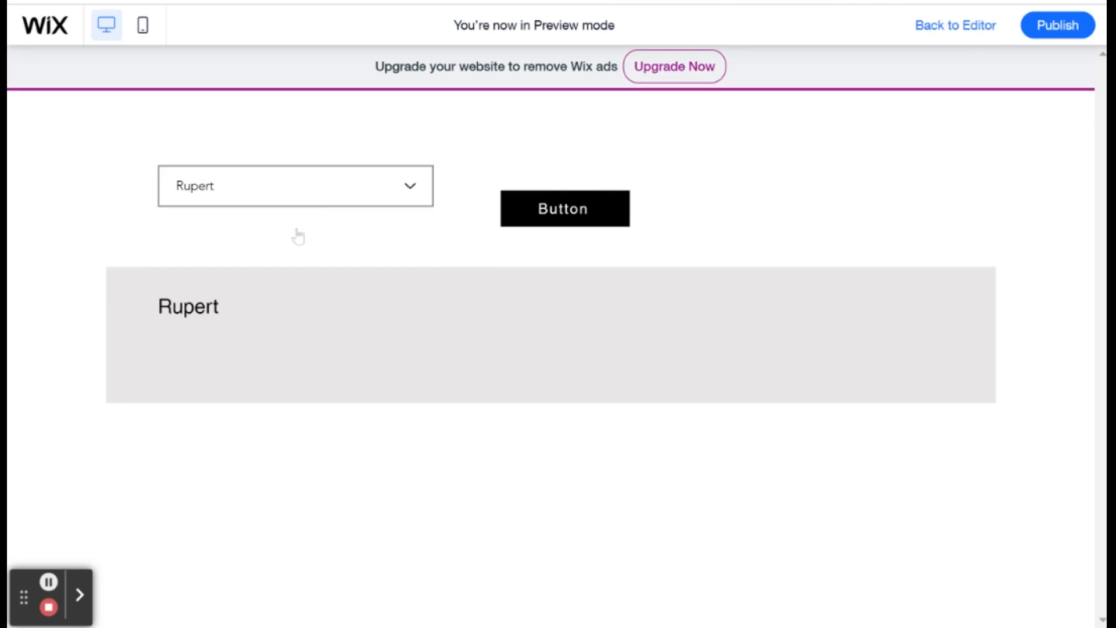
{"action": "left_click", "coordinate": [605, 208]}
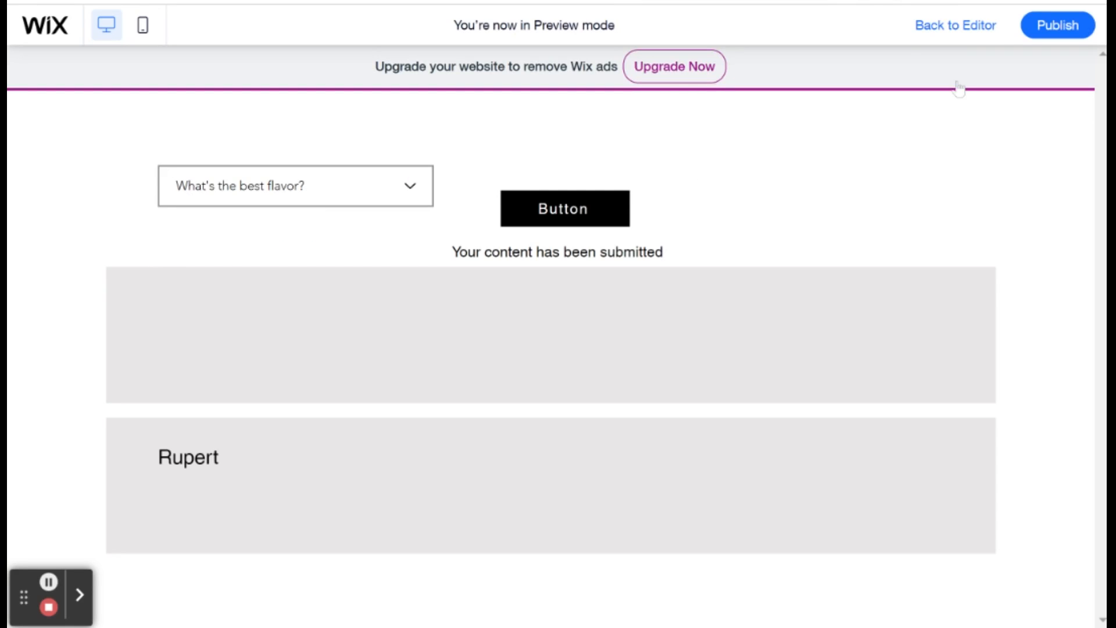
{"action": "left_click", "coordinate": [979, 28]}
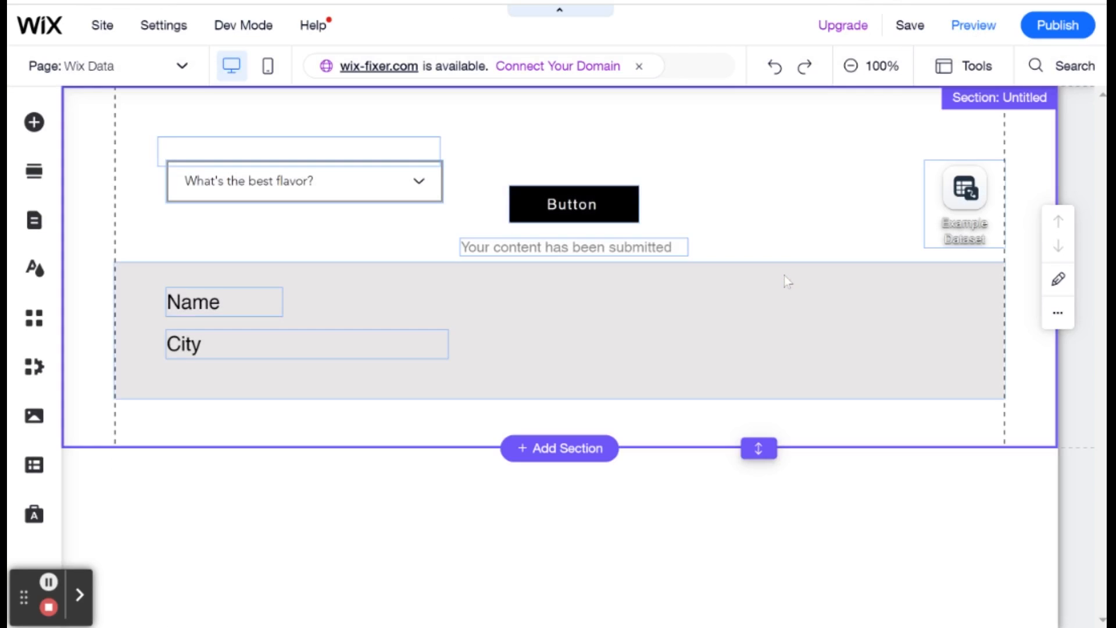
Set Example Dataset's mode to Read-only
{"action": "left_click", "coordinate": [961, 195]}
{"action": "left_click", "coordinate": [963, 118]}
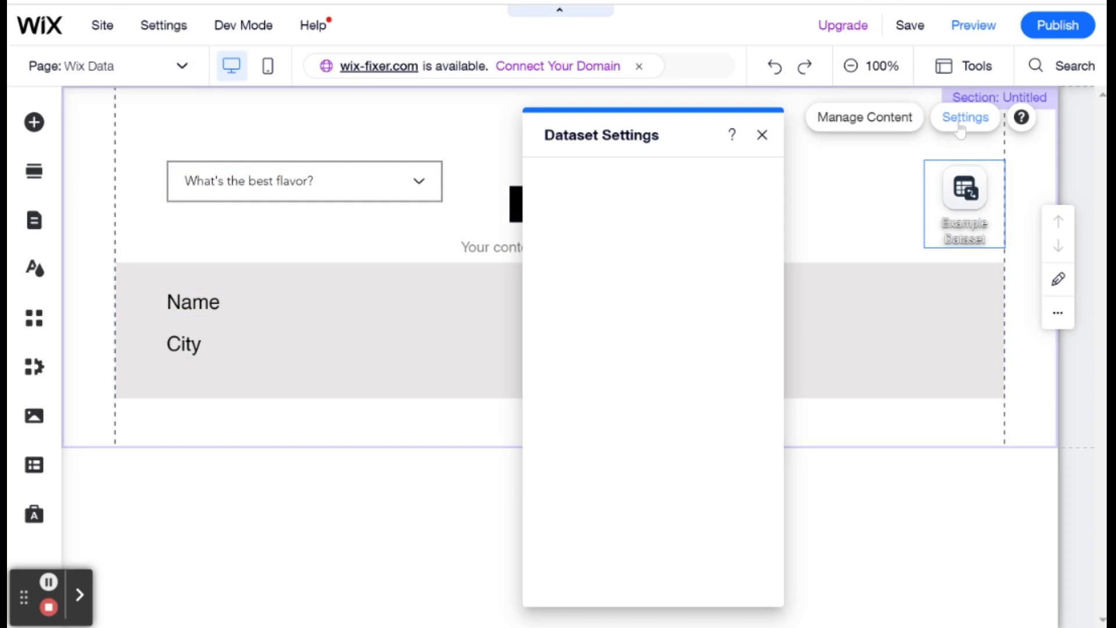
{"action": "left_click", "coordinate": [679, 364]}
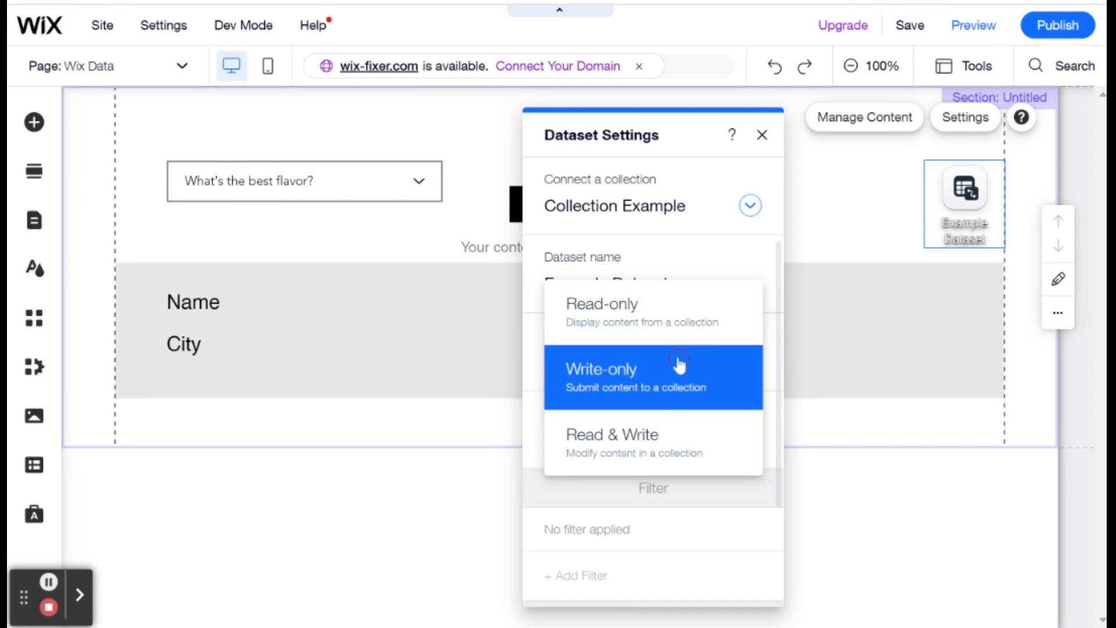
{"action": "left_click", "coordinate": [649, 334]}
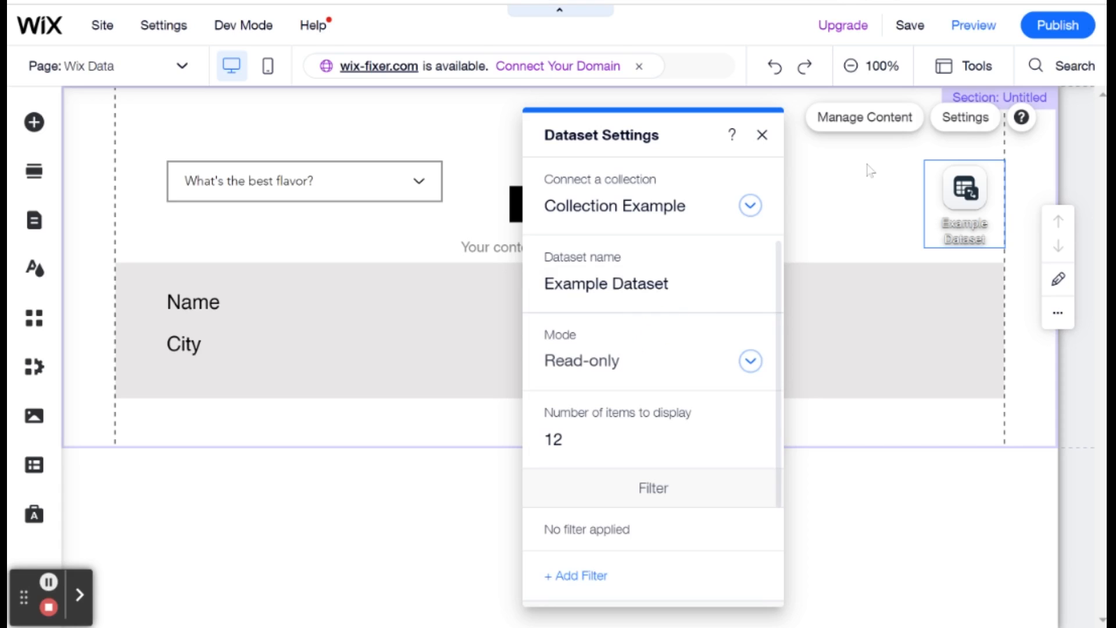
{"action": "left_click", "coordinate": [767, 179]}
Check how the dropdown, button and repeater behave in the editor and in the page preview
{"action": "left_click", "coordinate": [601, 195]}
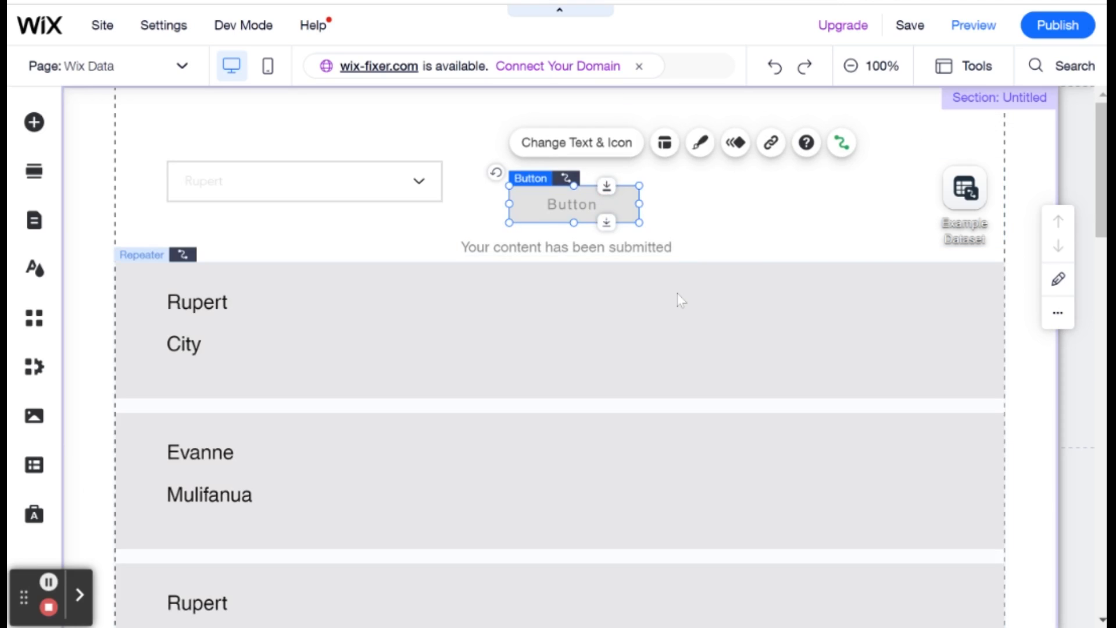
{"action": "left_click", "coordinate": [677, 294]}
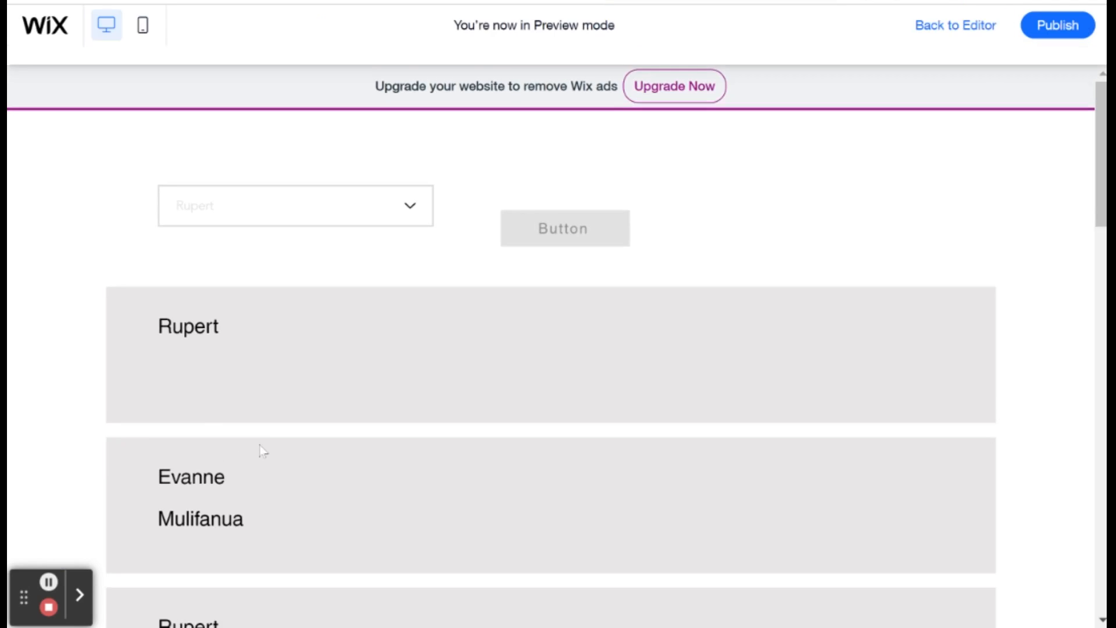
{"action": "scroll", "coordinate": [292, 354], "scroll_direction": "down", "scroll_amount": 1}
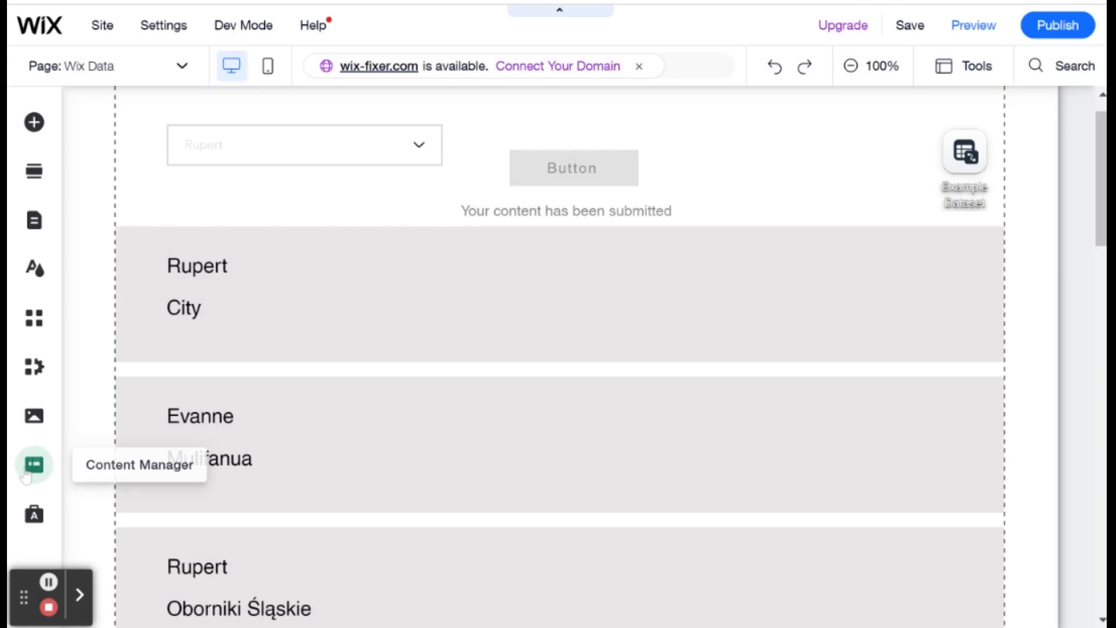
Examine the records of the Collection Example collection in the Content Manager and close it
{"action": "left_click", "coordinate": [26, 474]}
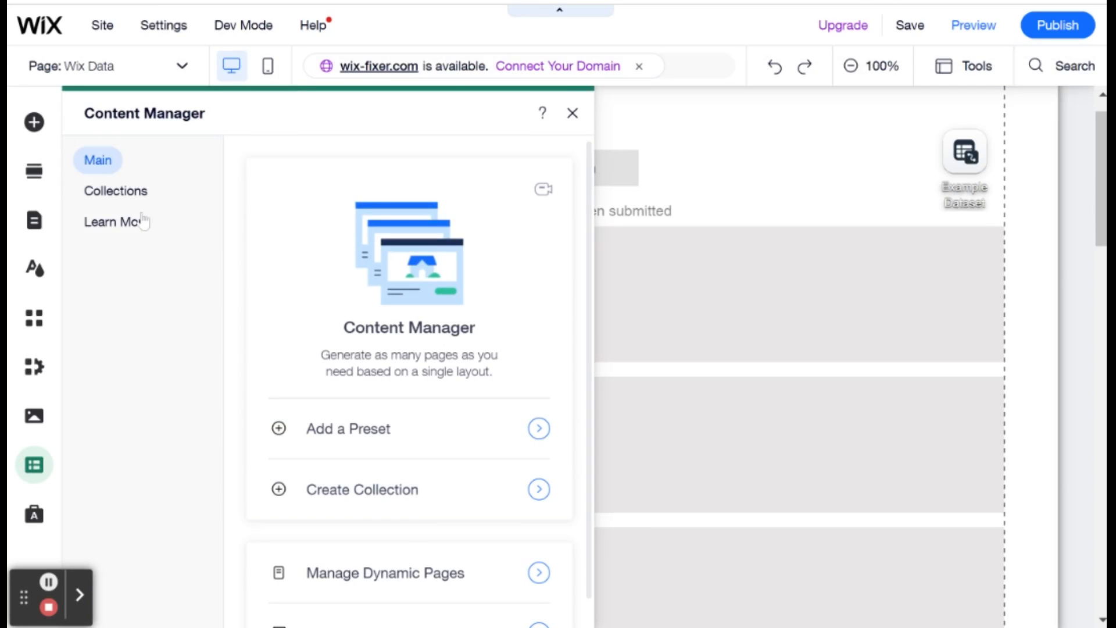
{"action": "left_click", "coordinate": [125, 193]}
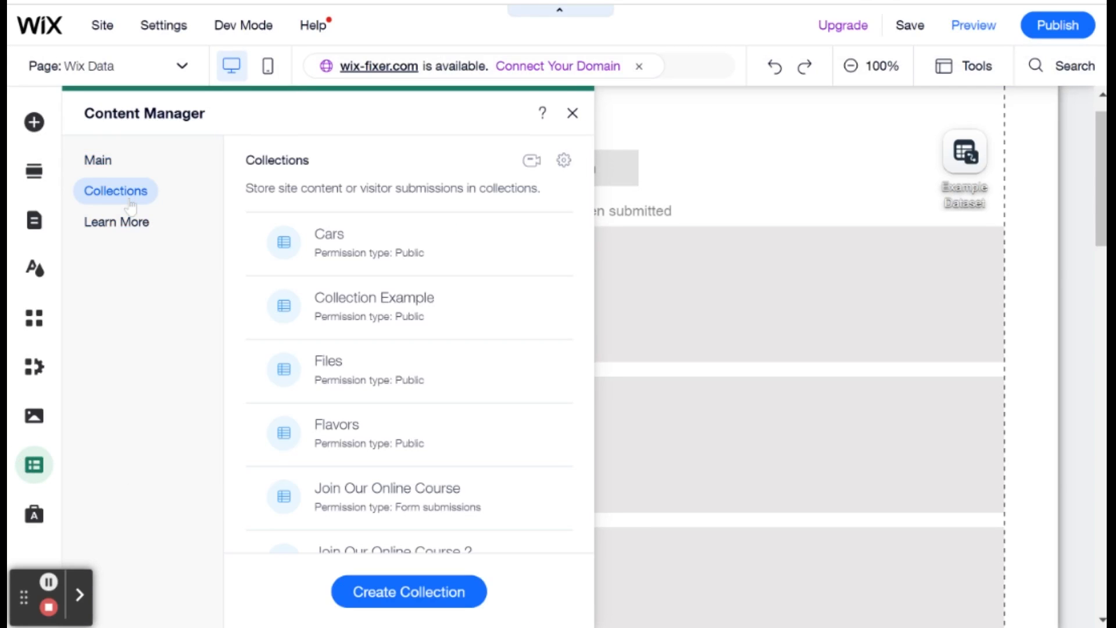
{"action": "left_click", "coordinate": [359, 304]}
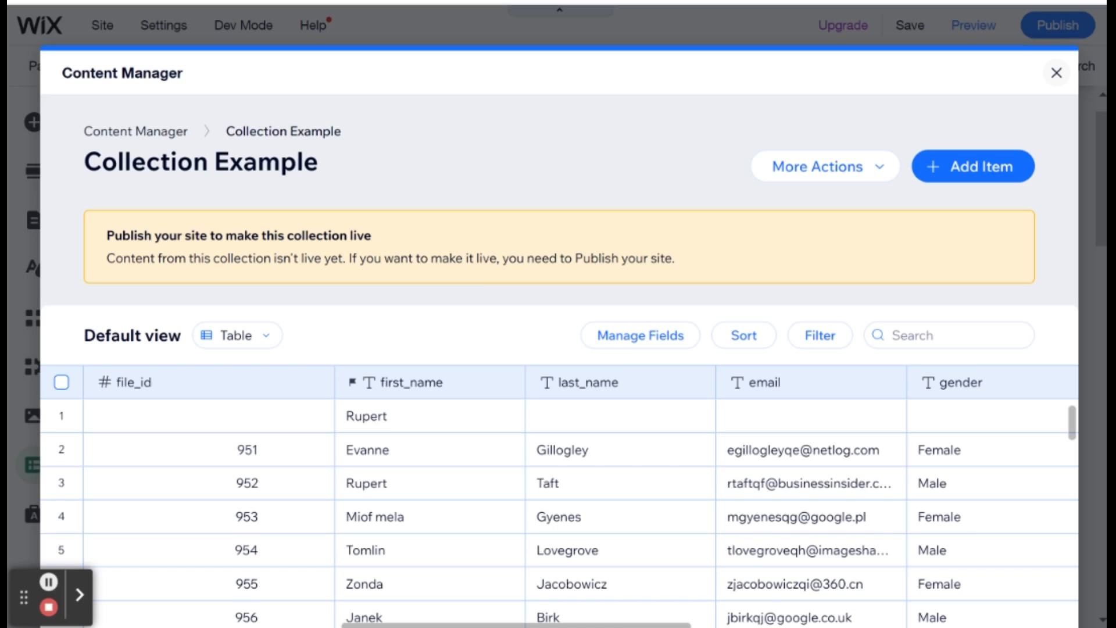
{"action": "left_click", "coordinate": [1056, 73]}
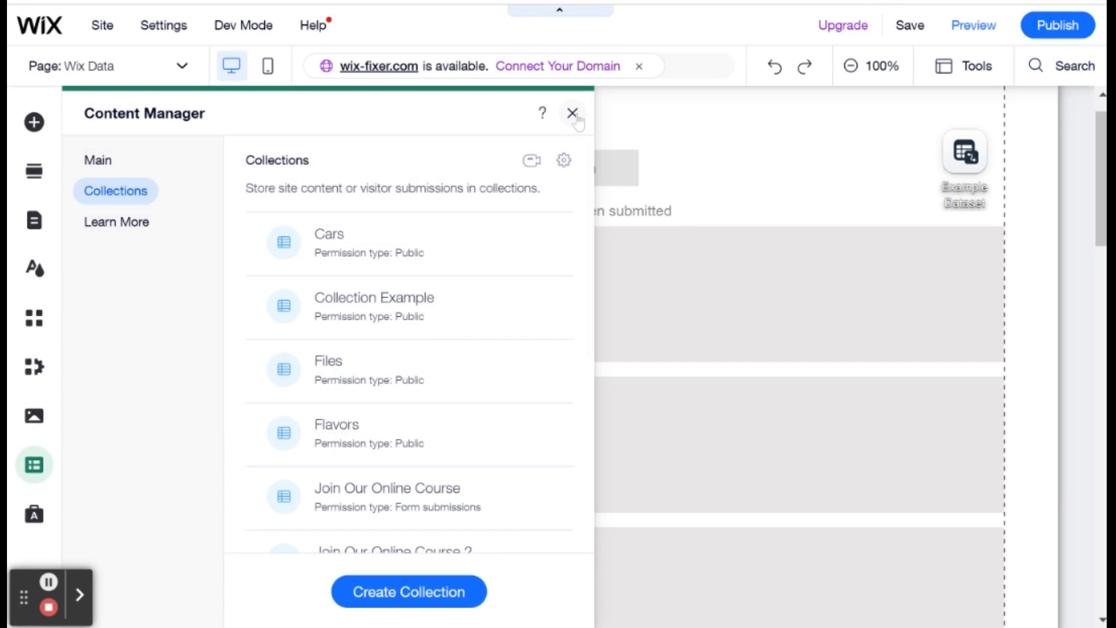
{"action": "left_click", "coordinate": [572, 113]}
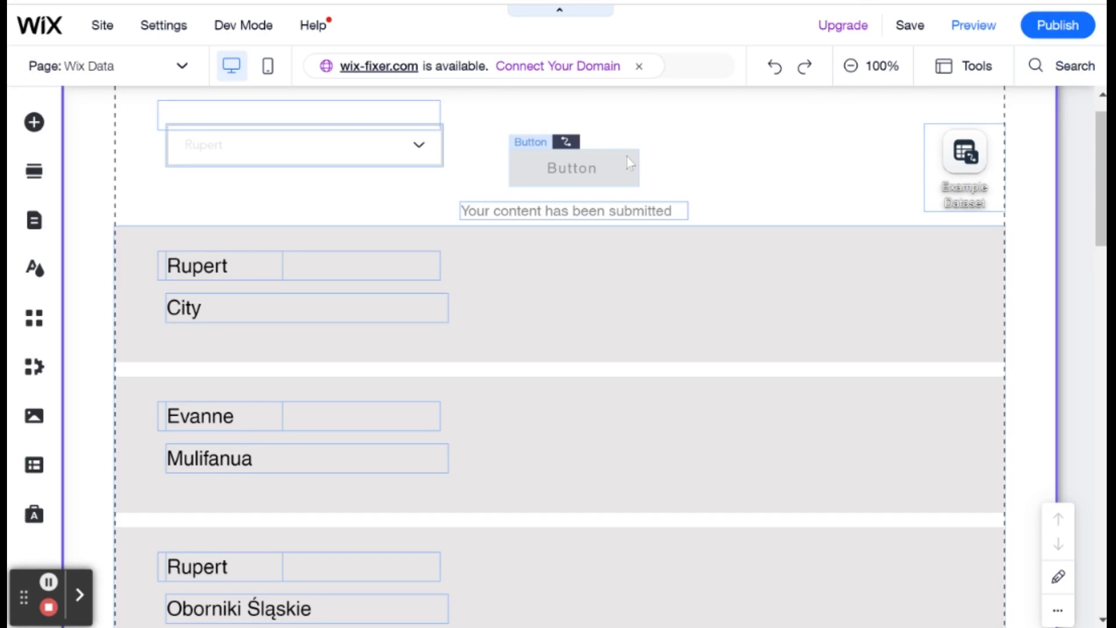
Connect the button's click action to Next page of Example Dataset
{"action": "left_click", "coordinate": [573, 168]}
{"action": "left_click", "coordinate": [841, 107]}
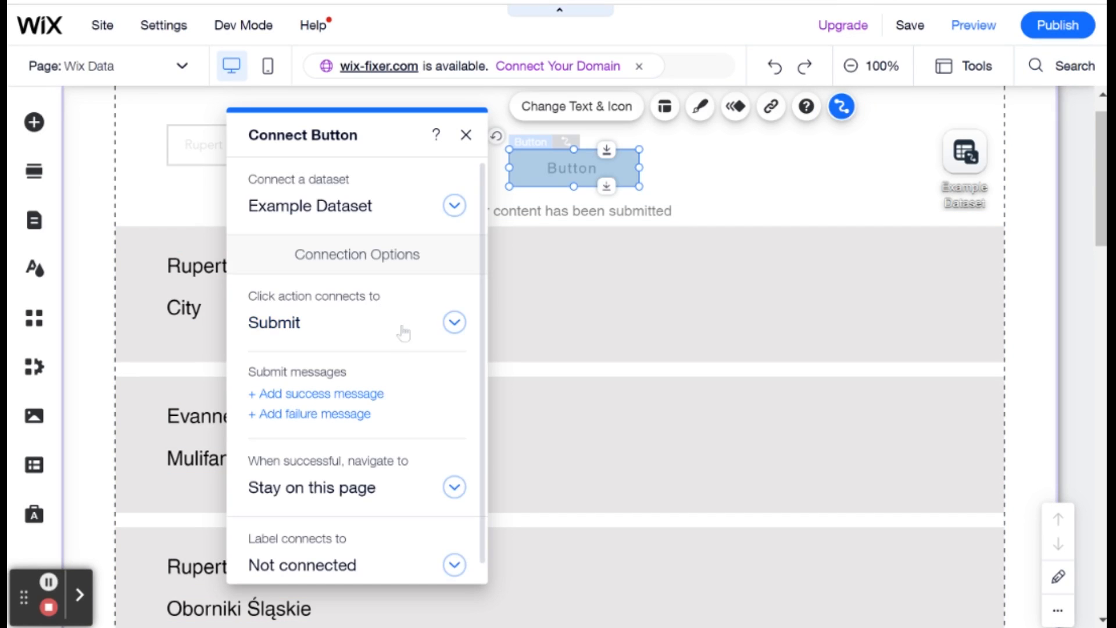
{"action": "left_click", "coordinate": [404, 325]}
{"action": "scroll", "coordinate": [357, 456], "scroll_direction": "up", "scroll_amount": 1}
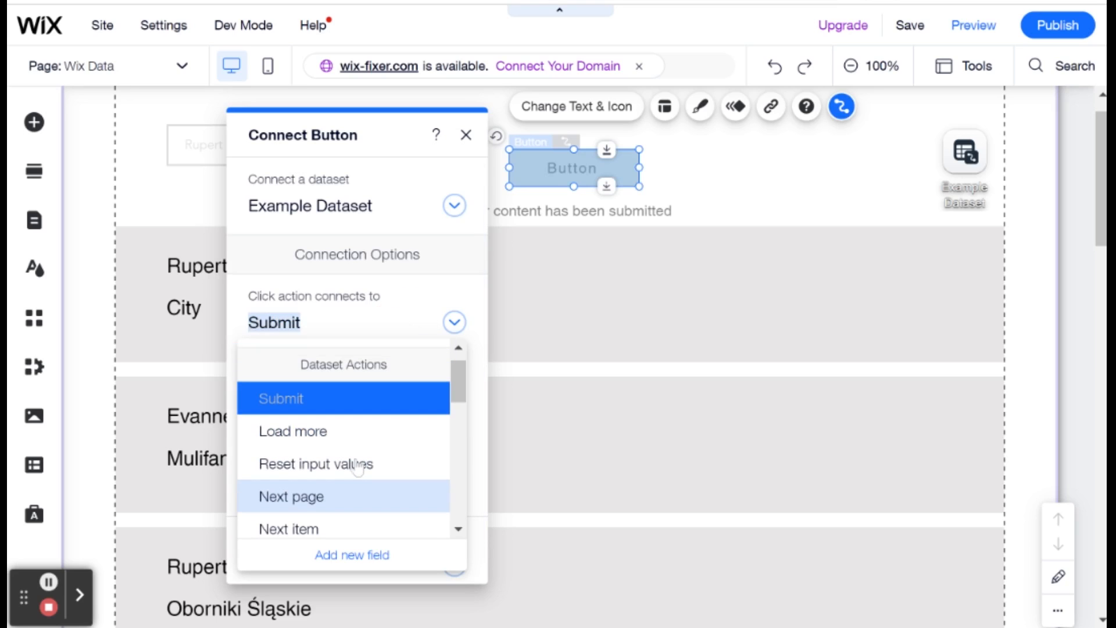
{"action": "left_click", "coordinate": [344, 497]}
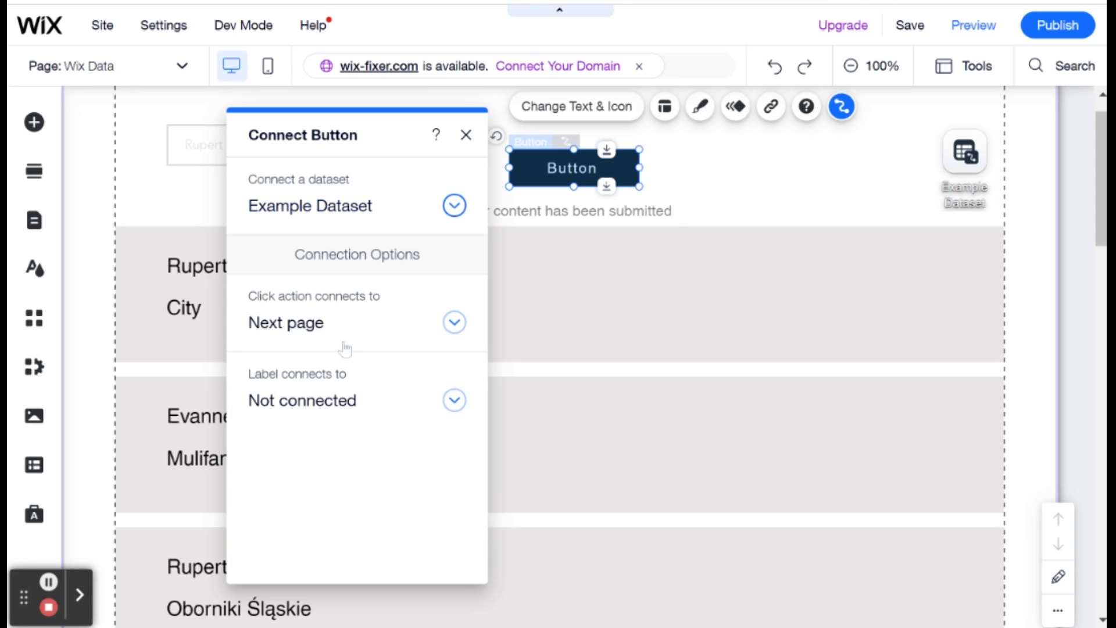
{"action": "left_click", "coordinate": [845, 169]}
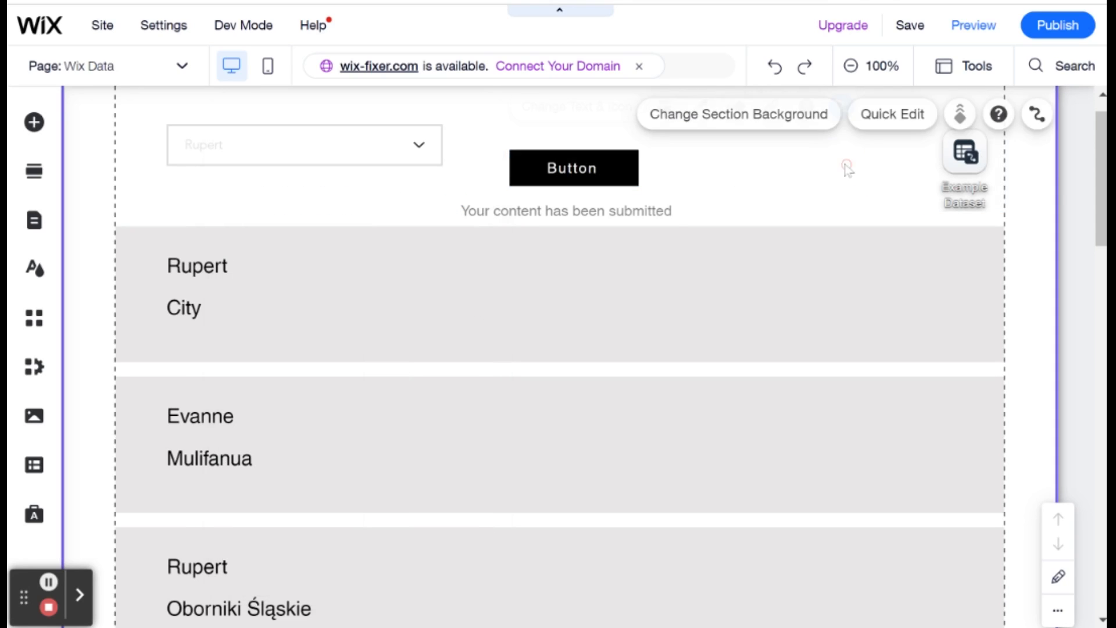
Preview the page and advance the repeater through several pages of records with the button
{"action": "left_click", "coordinate": [993, 26]}
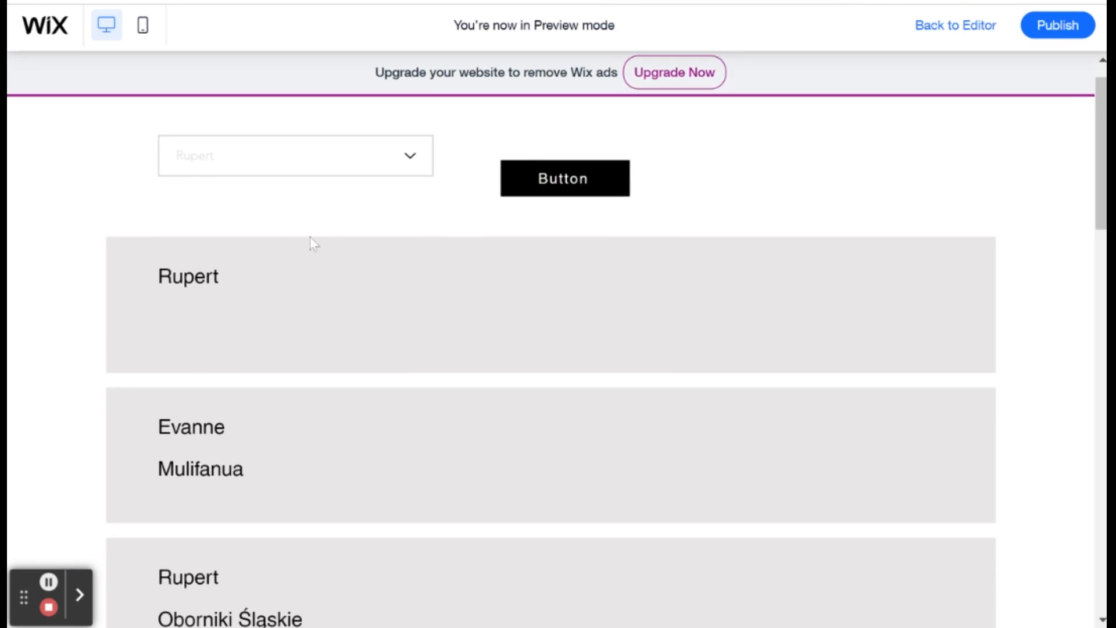
{"action": "left_click", "coordinate": [623, 179]}
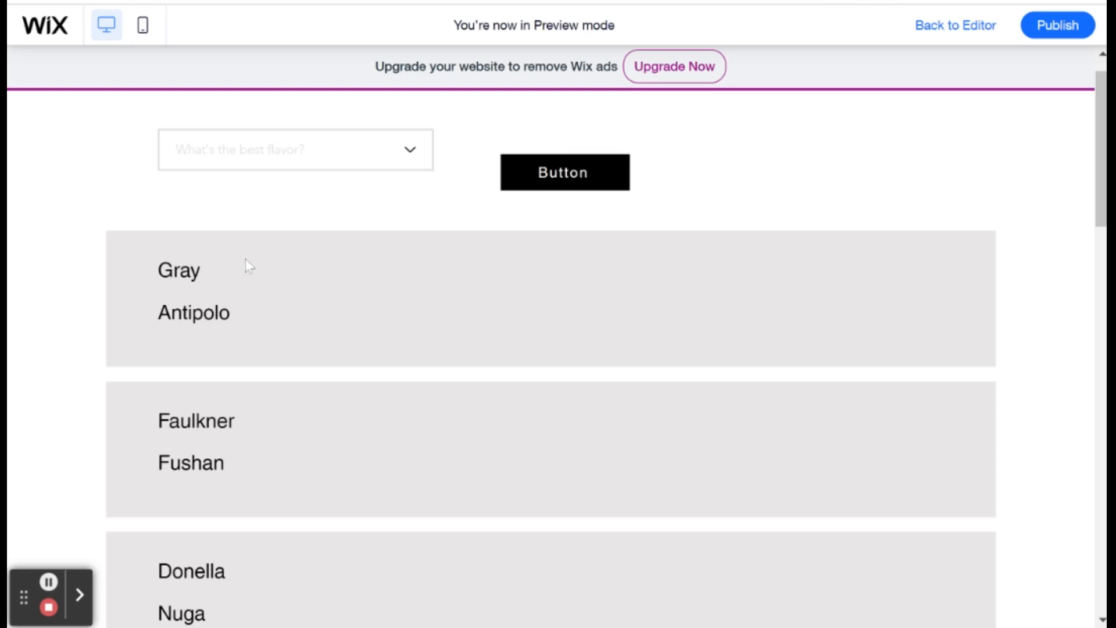
{"action": "scroll", "coordinate": [249, 265], "scroll_direction": "down", "scroll_amount": 3}
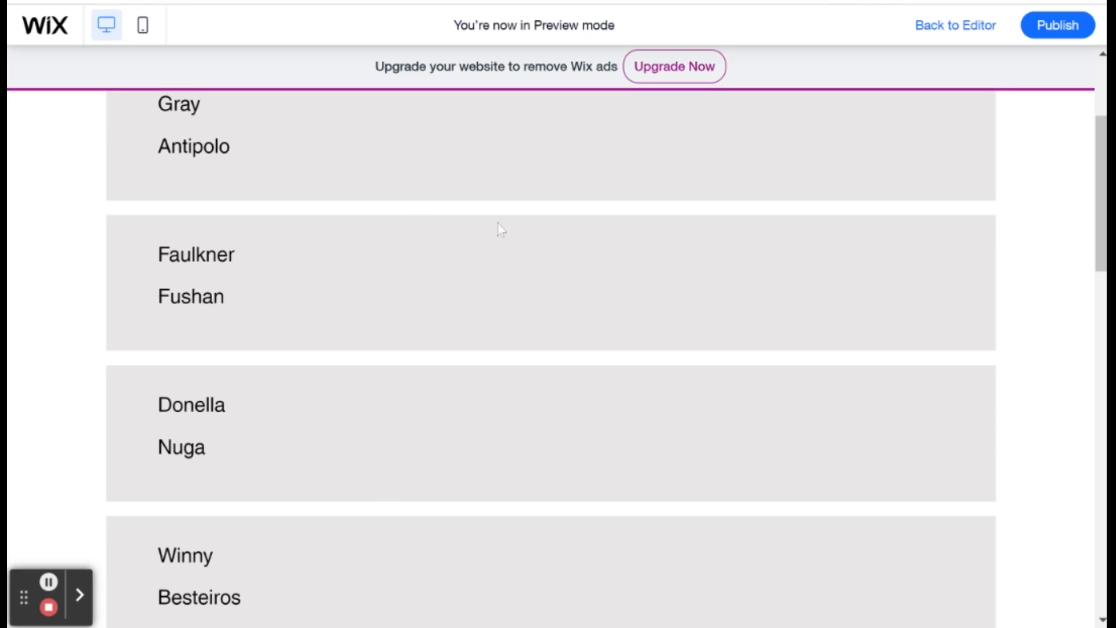
{"action": "scroll", "coordinate": [483, 273], "scroll_direction": "up", "scroll_amount": 3}
{"action": "left_click", "coordinate": [564, 218]}
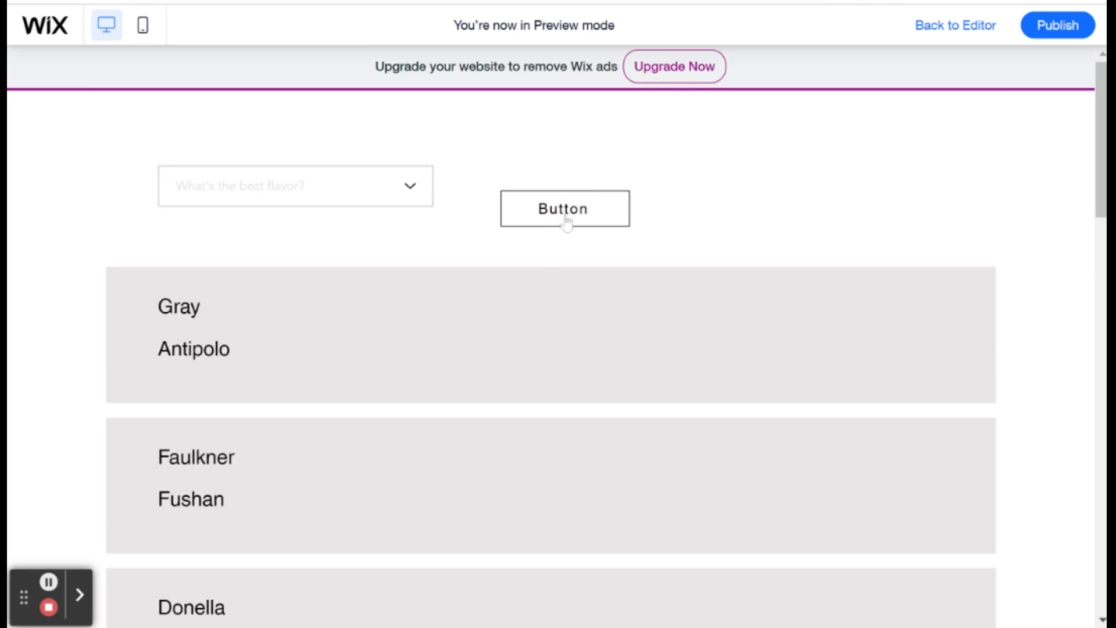
{"action": "left_click", "coordinate": [565, 220]}
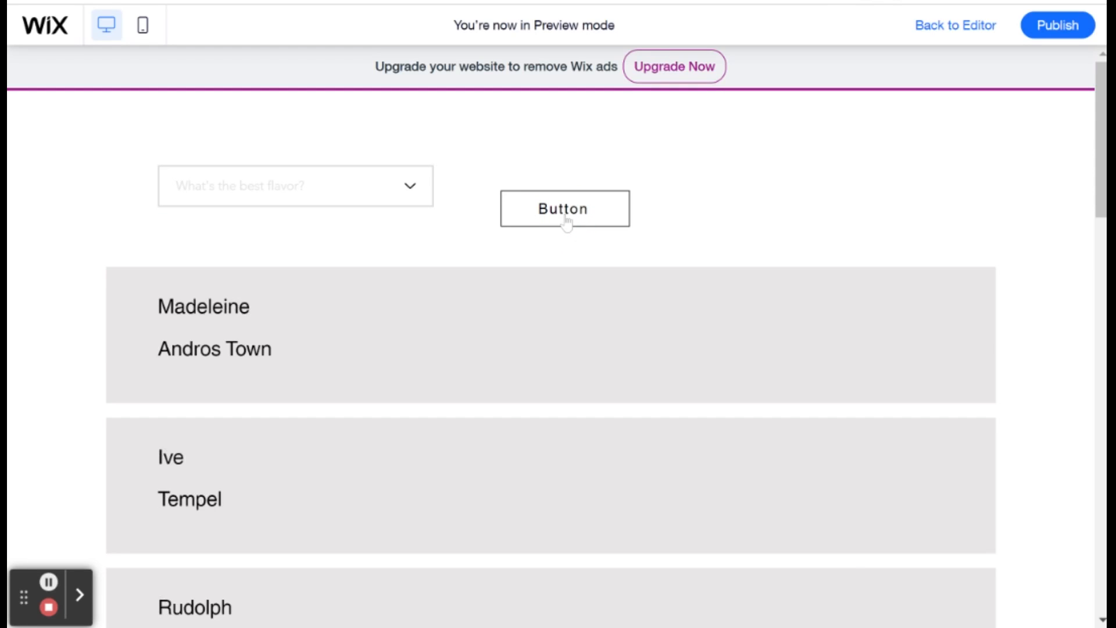
{"action": "left_click", "coordinate": [565, 218]}
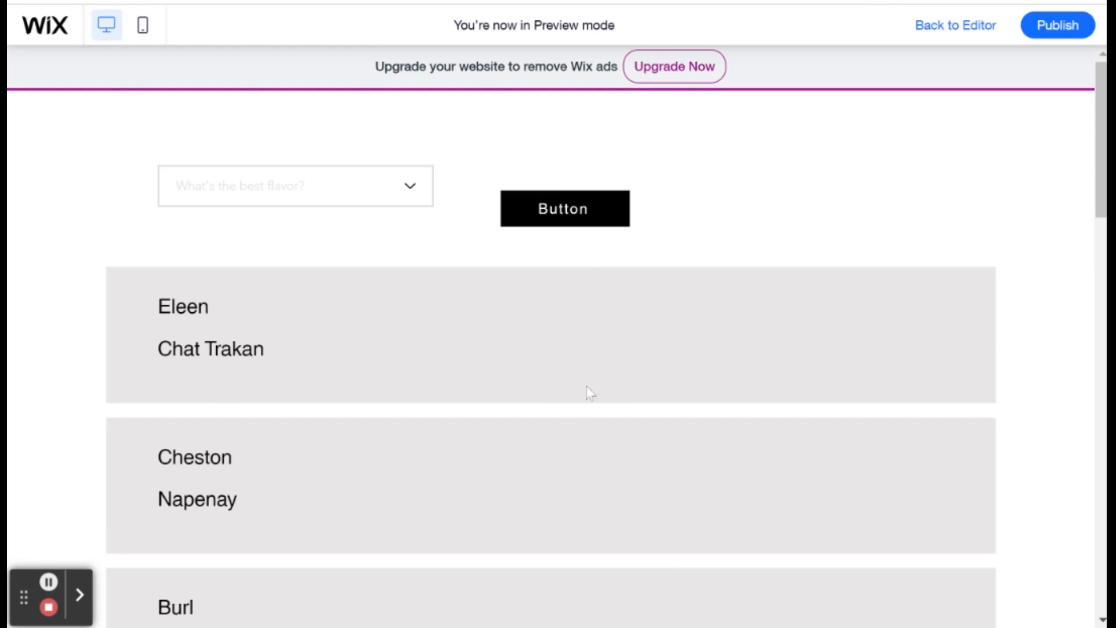
Examine the full page of repeater items in the preview from first to last, and return to the editor
{"action": "scroll", "coordinate": [570, 340], "scroll_direction": "down", "scroll_amount": 4}
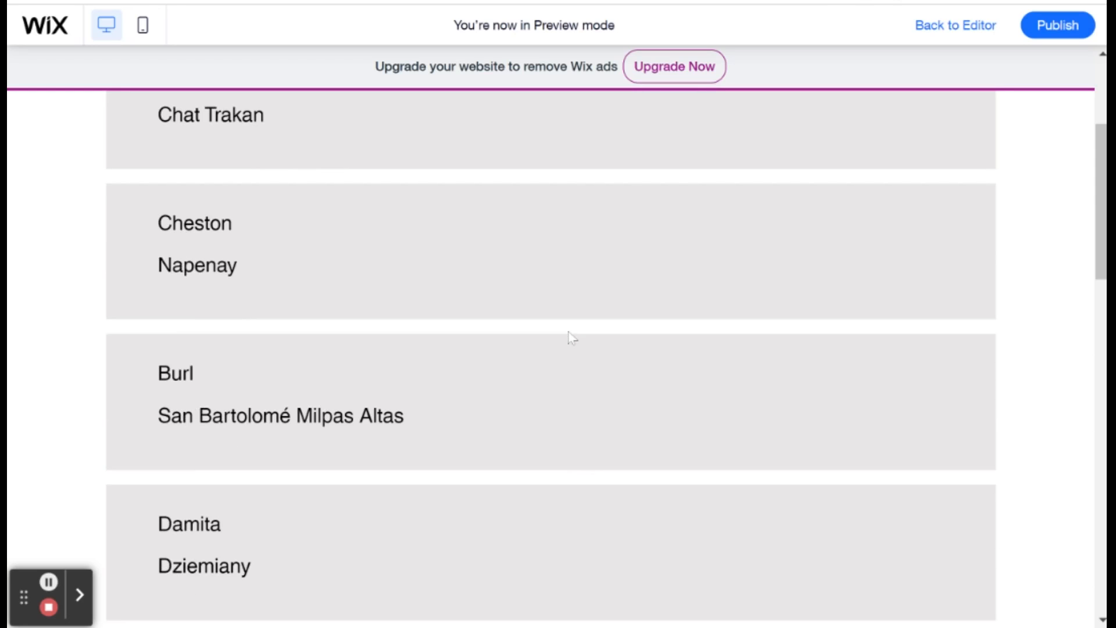
{"action": "scroll", "coordinate": [571, 339], "scroll_direction": "down", "scroll_amount": 10}
{"action": "scroll", "coordinate": [571, 335], "scroll_direction": "down", "scroll_amount": 10}
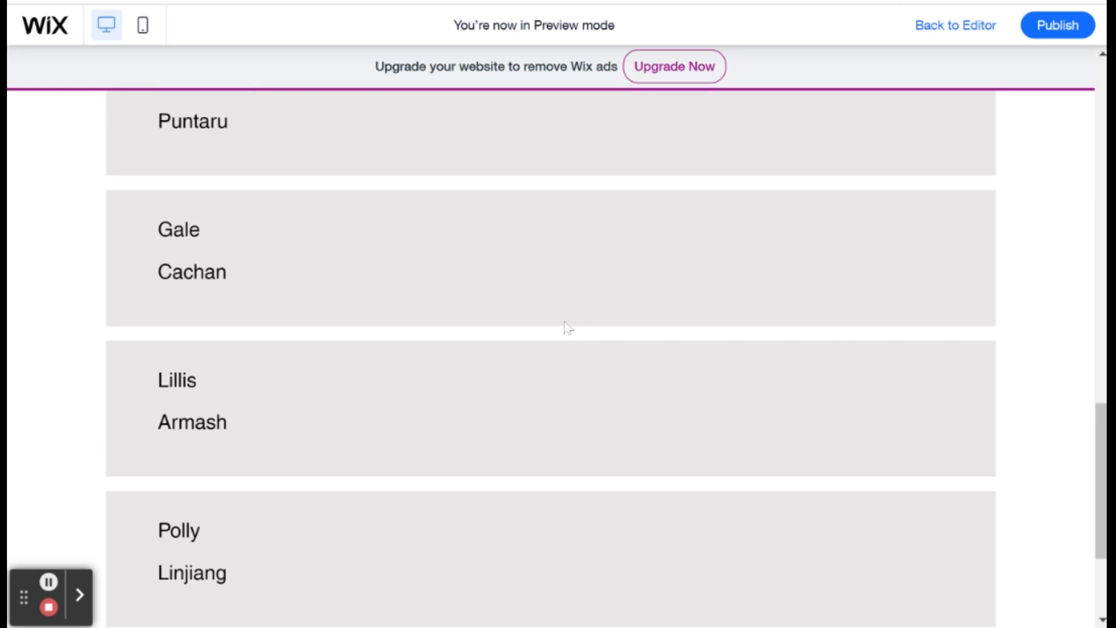
{"action": "scroll", "coordinate": [583, 341], "scroll_direction": "up", "scroll_amount": 15}
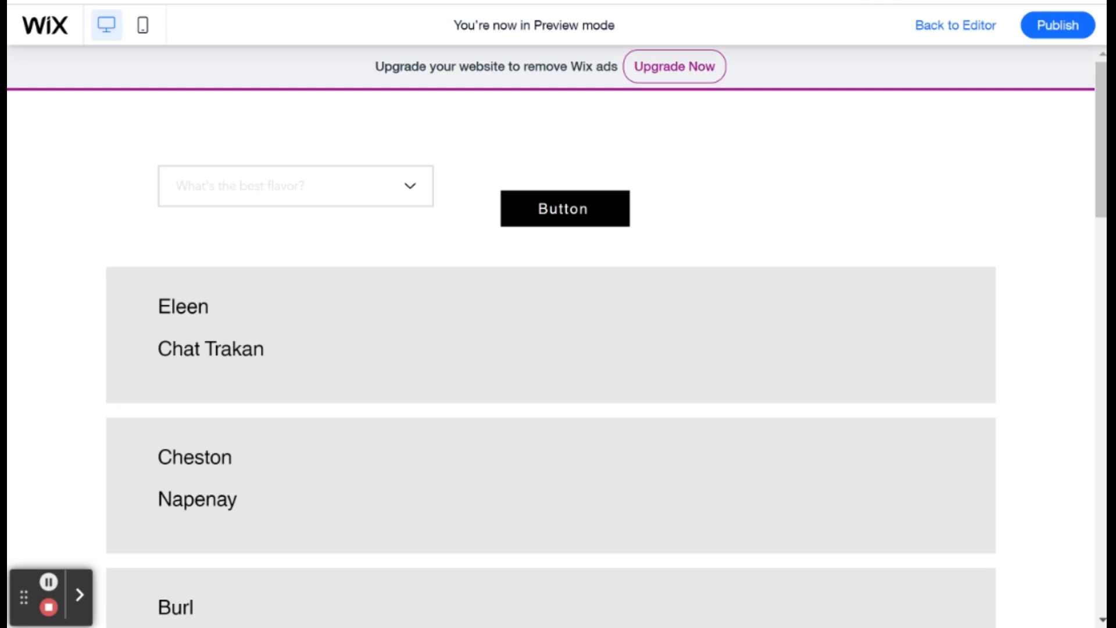
{"action": "scroll", "coordinate": [309, 249], "scroll_direction": "down", "scroll_amount": 13}
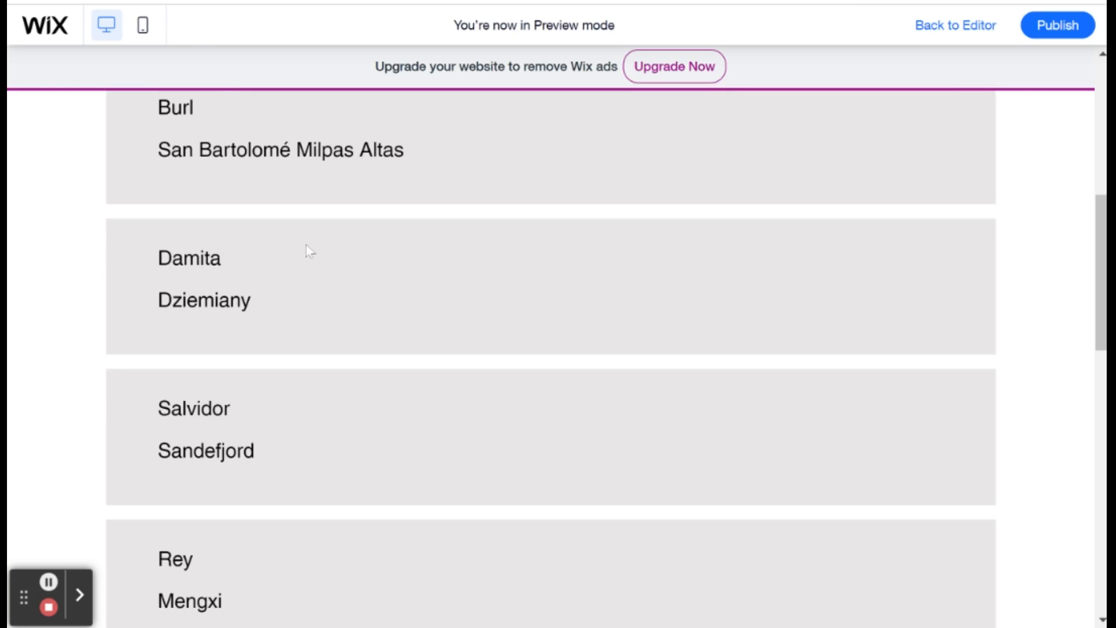
{"action": "scroll", "coordinate": [308, 248], "scroll_direction": "down", "scroll_amount": 12}
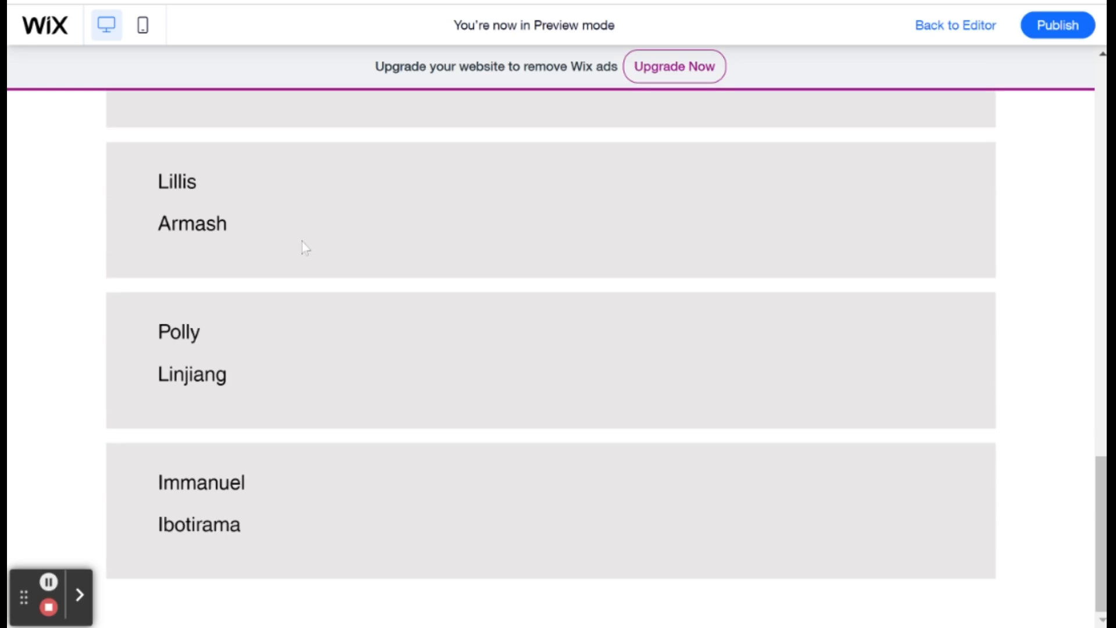
{"action": "scroll", "coordinate": [383, 262], "scroll_direction": "up", "scroll_amount": 20}
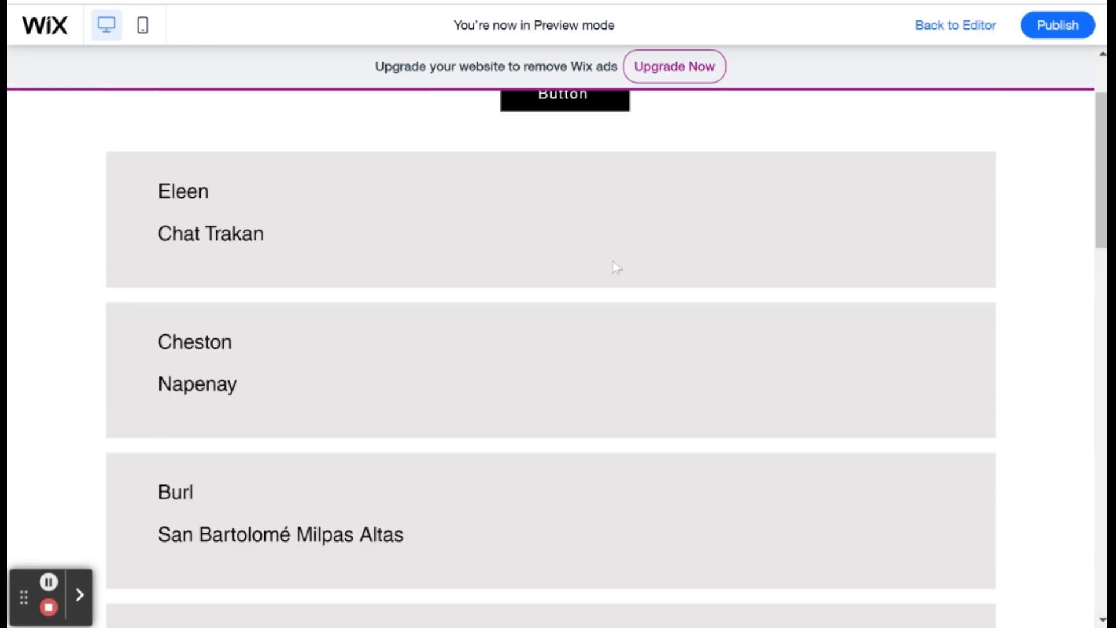
{"action": "left_click", "coordinate": [962, 27]}
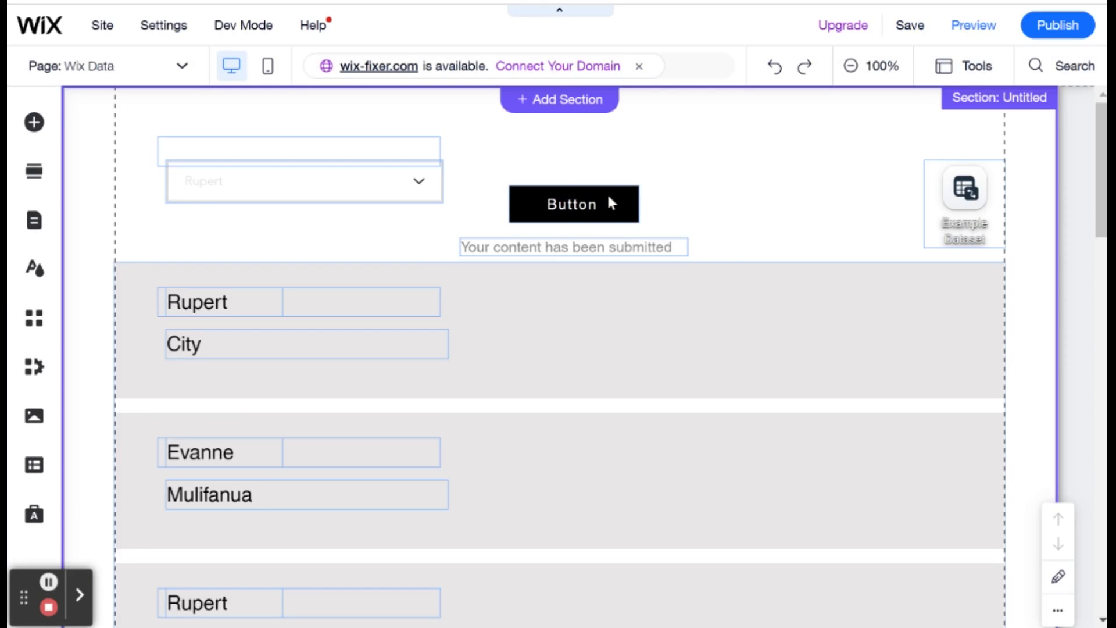
Connect the button's click action to Load more of Example Dataset
{"action": "left_click", "coordinate": [609, 201]}
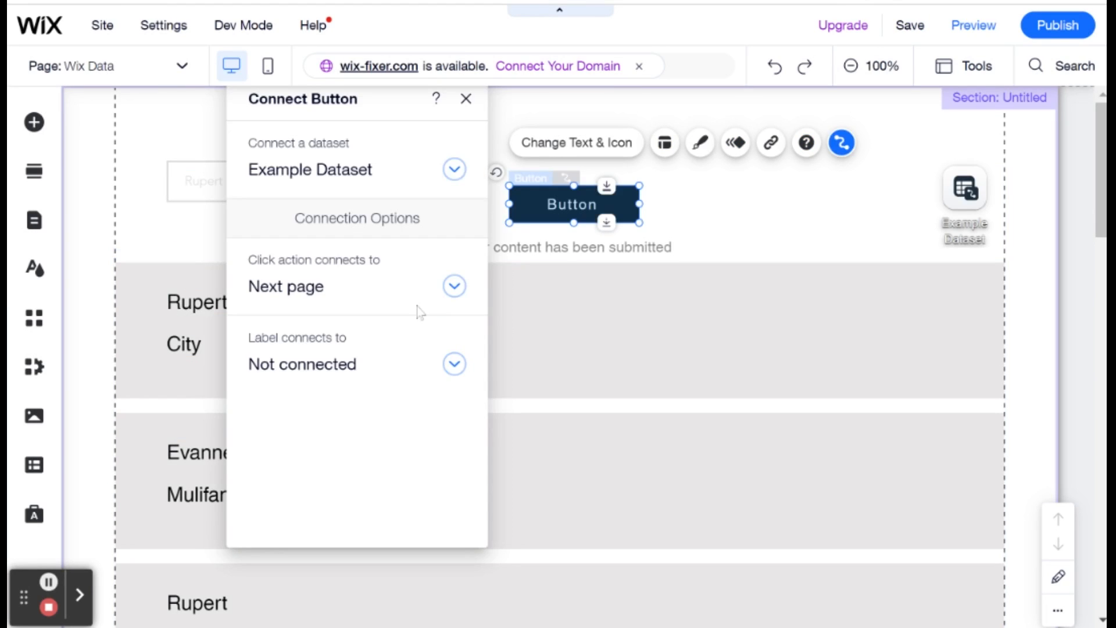
{"action": "left_click", "coordinate": [405, 299]}
{"action": "scroll", "coordinate": [343, 373], "scroll_direction": "up", "scroll_amount": 3}
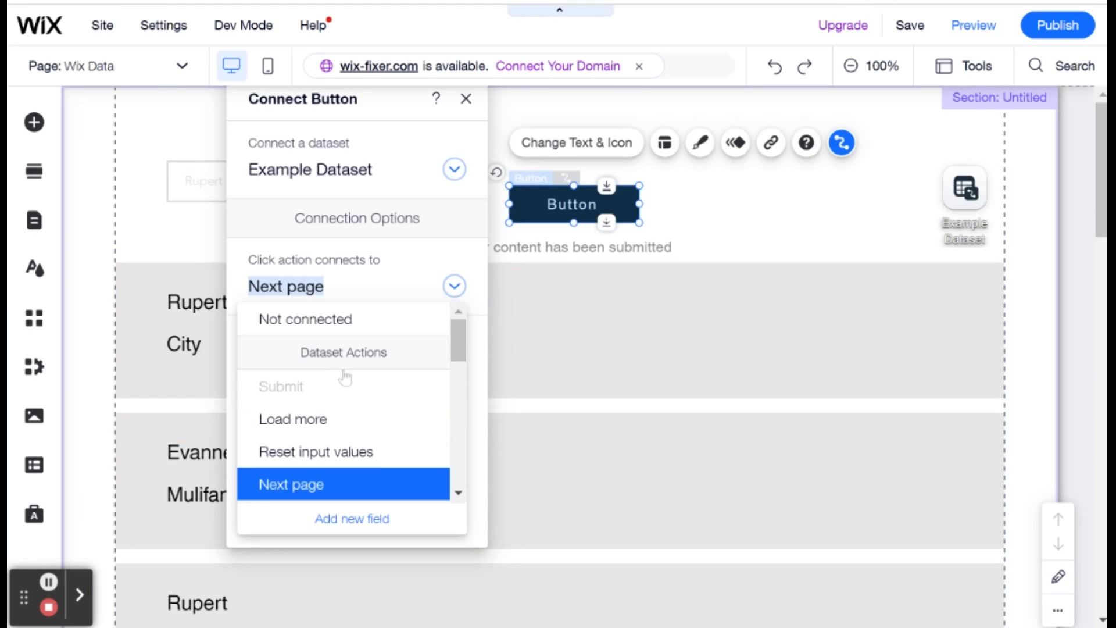
{"action": "left_click", "coordinate": [337, 421]}
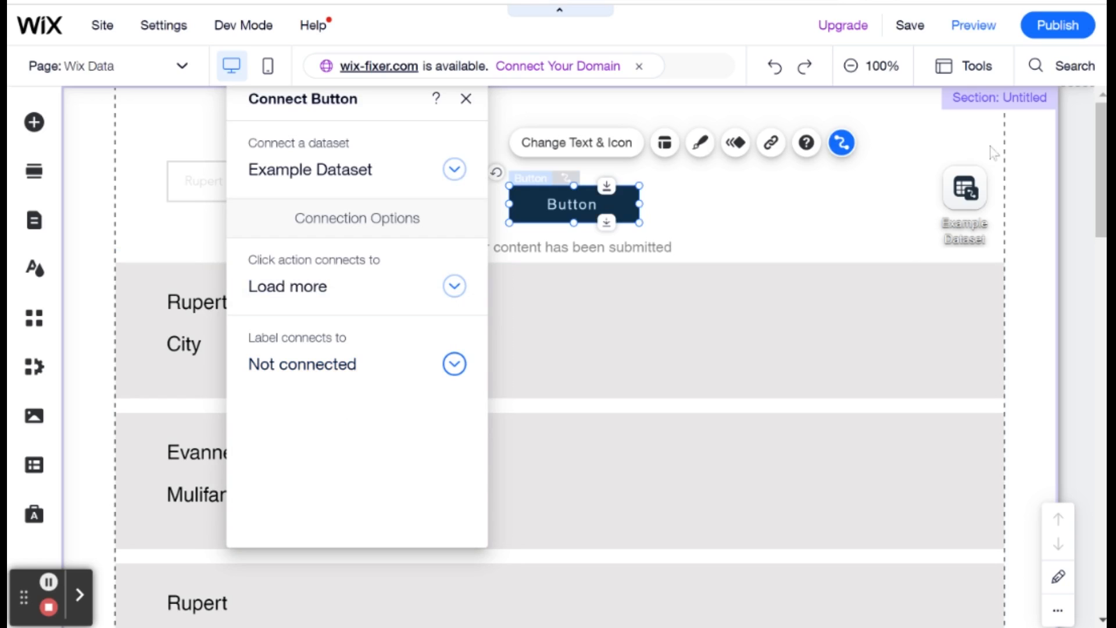
Preview the page and examine the repeater's initial items from first to last
{"action": "left_click", "coordinate": [980, 26]}
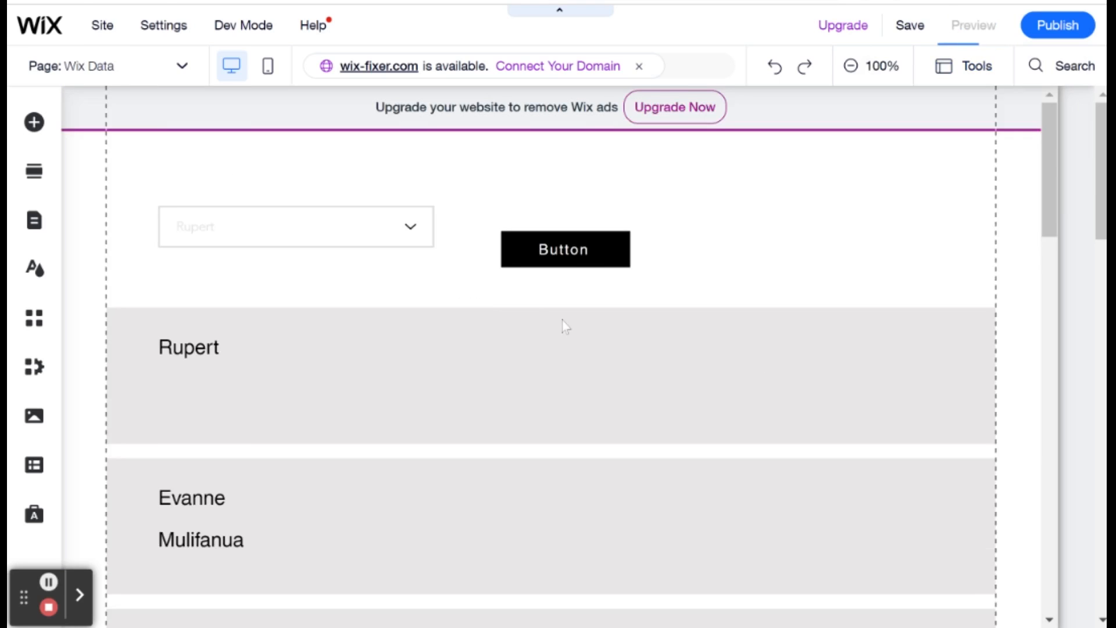
{"action": "scroll", "coordinate": [594, 285], "scroll_direction": "down", "scroll_amount": 15}
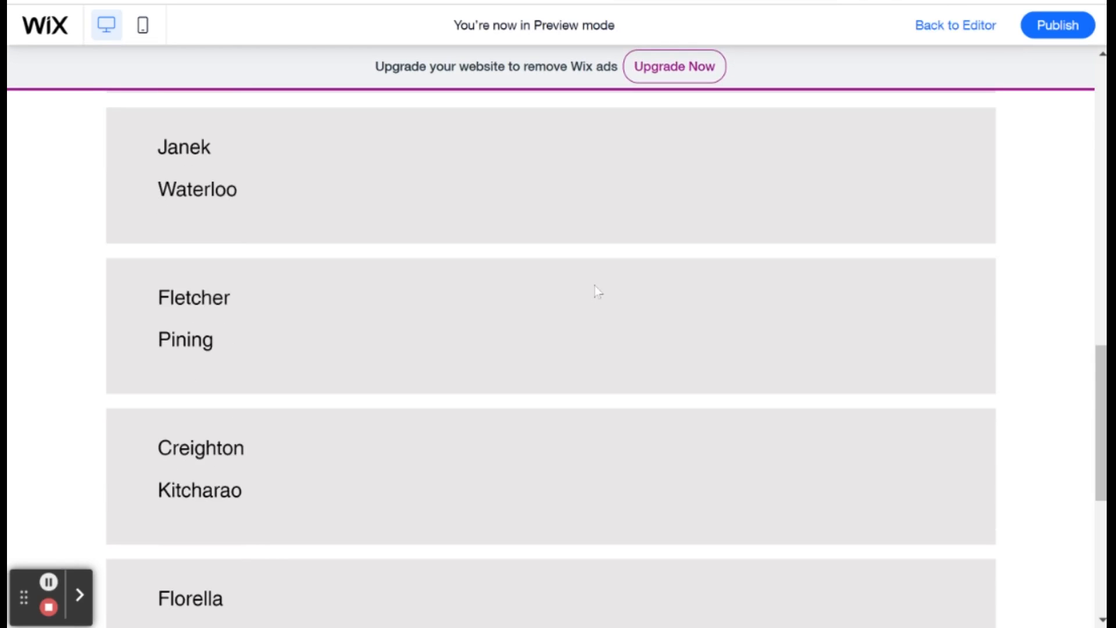
{"action": "scroll", "coordinate": [596, 288], "scroll_direction": "down", "scroll_amount": 3}
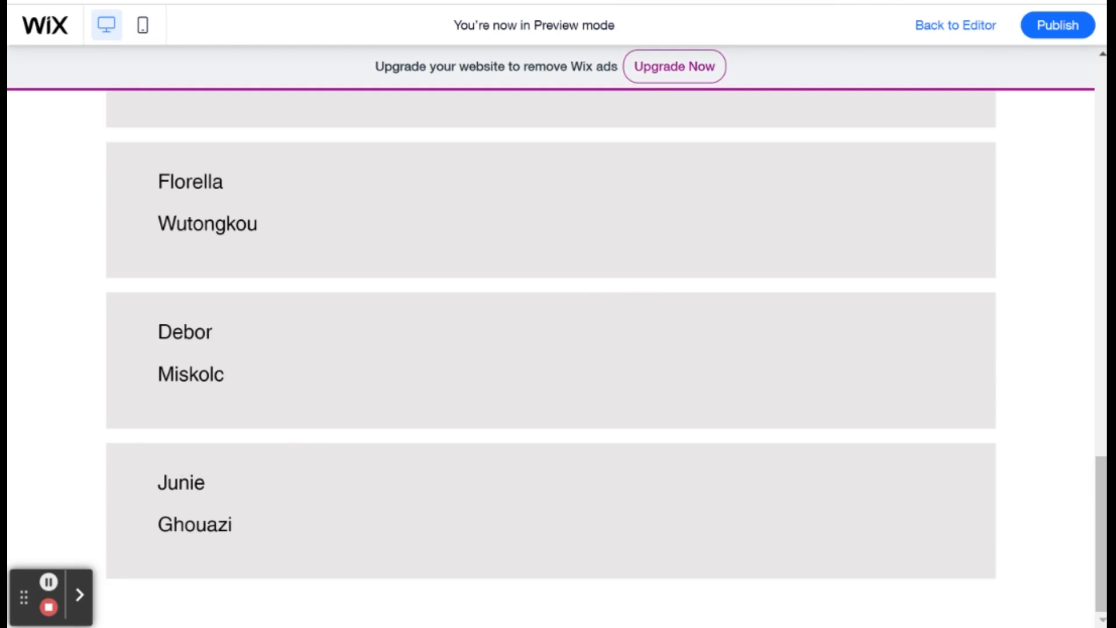
{"action": "scroll", "coordinate": [416, 490], "scroll_direction": "up", "scroll_amount": 18}
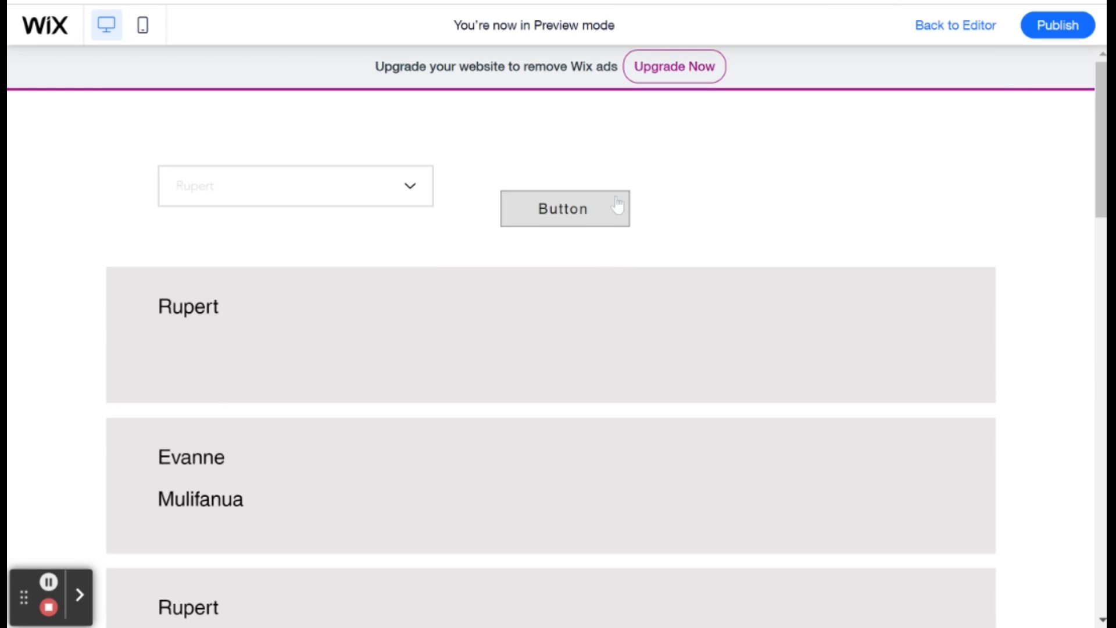
Load more records with the button, examine the extended repeater list down to its last item, and return to the editor
{"action": "left_click", "coordinate": [618, 205]}
{"action": "scroll", "coordinate": [518, 340], "scroll_direction": "down", "scroll_amount": 12}
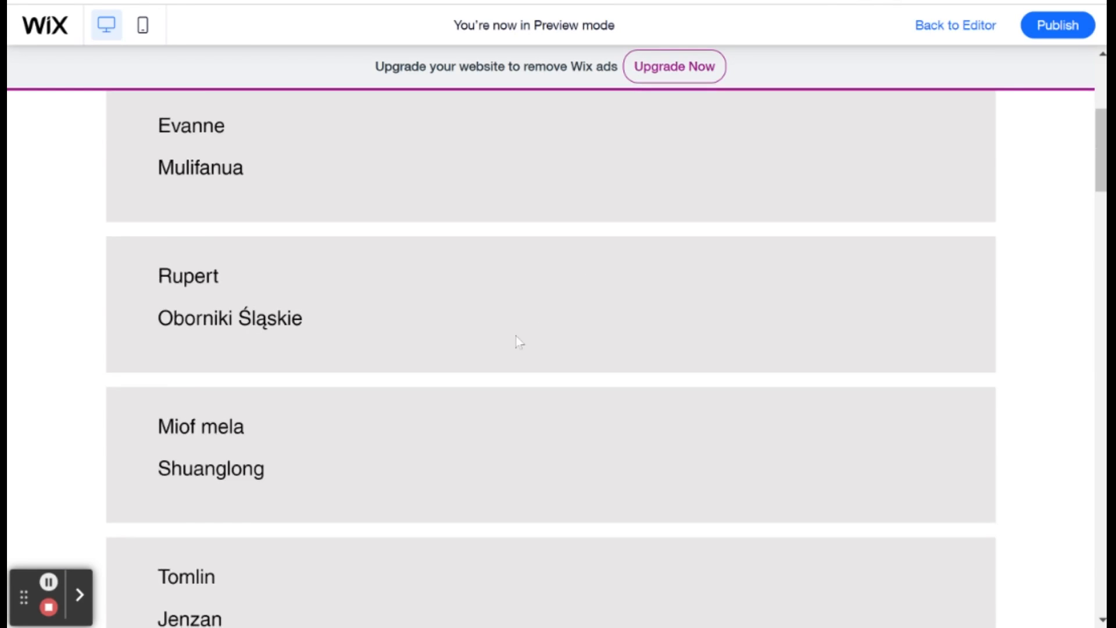
{"action": "scroll", "coordinate": [514, 337], "scroll_direction": "down", "scroll_amount": 18}
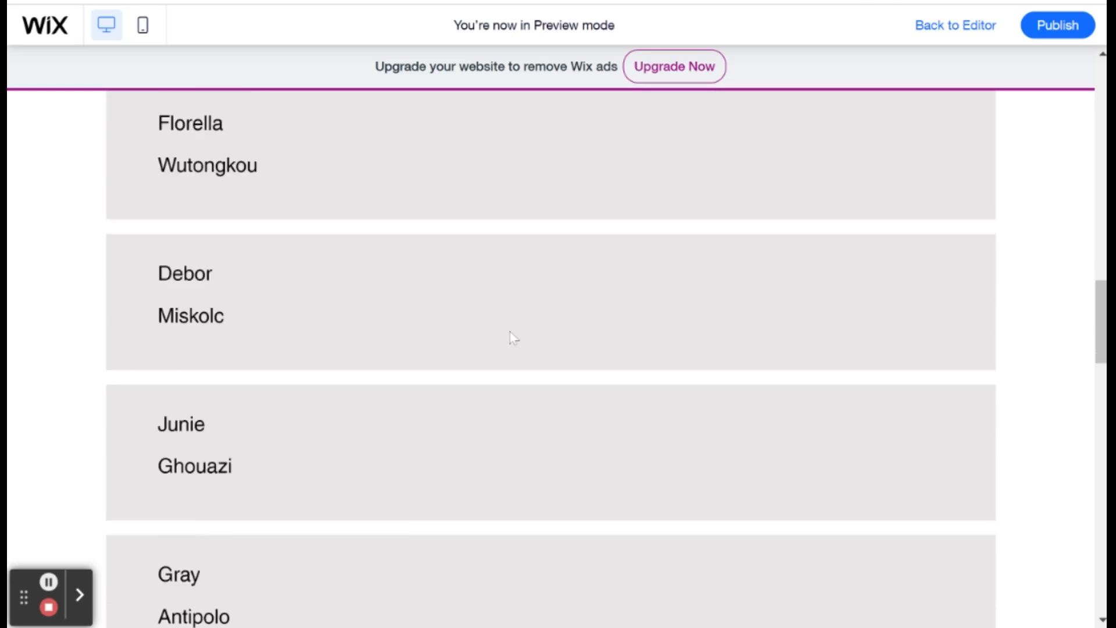
{"action": "scroll", "coordinate": [232, 267], "scroll_direction": "down", "scroll_amount": 4}
{"action": "scroll", "coordinate": [233, 243], "scroll_direction": "up", "scroll_amount": 2}
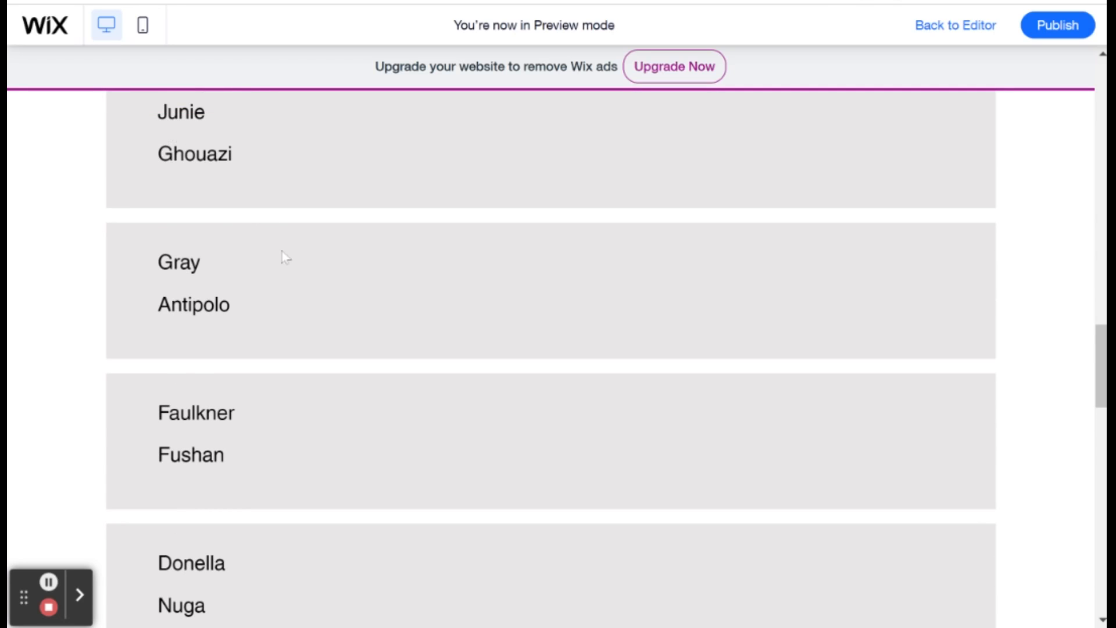
{"action": "scroll", "coordinate": [285, 260], "scroll_direction": "down", "scroll_amount": 16}
{"action": "scroll", "coordinate": [281, 264], "scroll_direction": "down", "scroll_amount": 5}
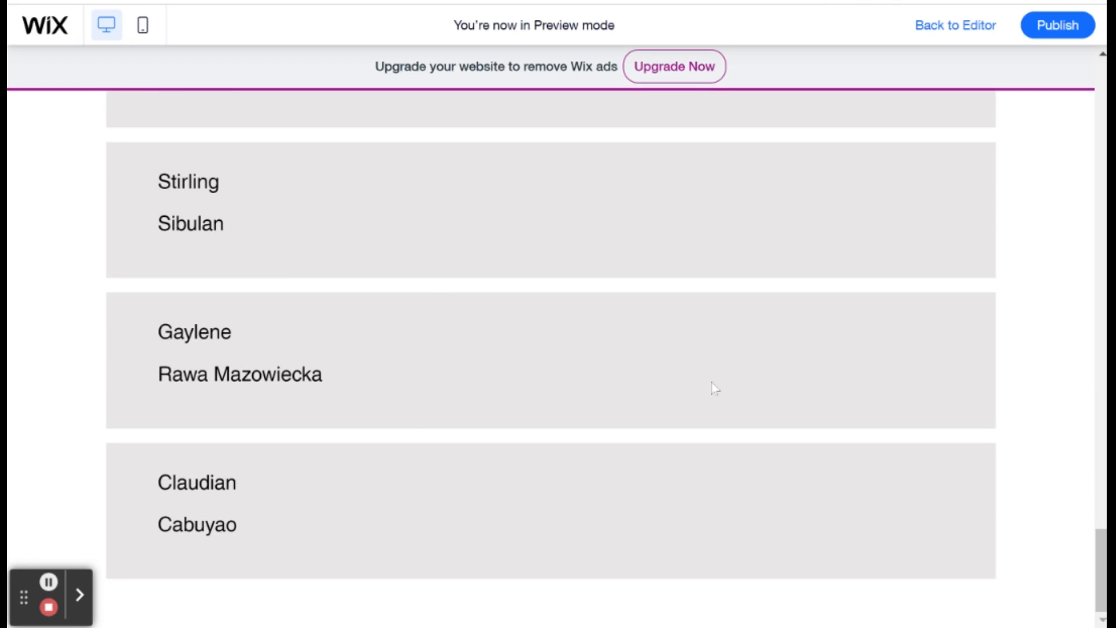
{"action": "scroll", "coordinate": [712, 382], "scroll_direction": "up", "scroll_amount": 4}
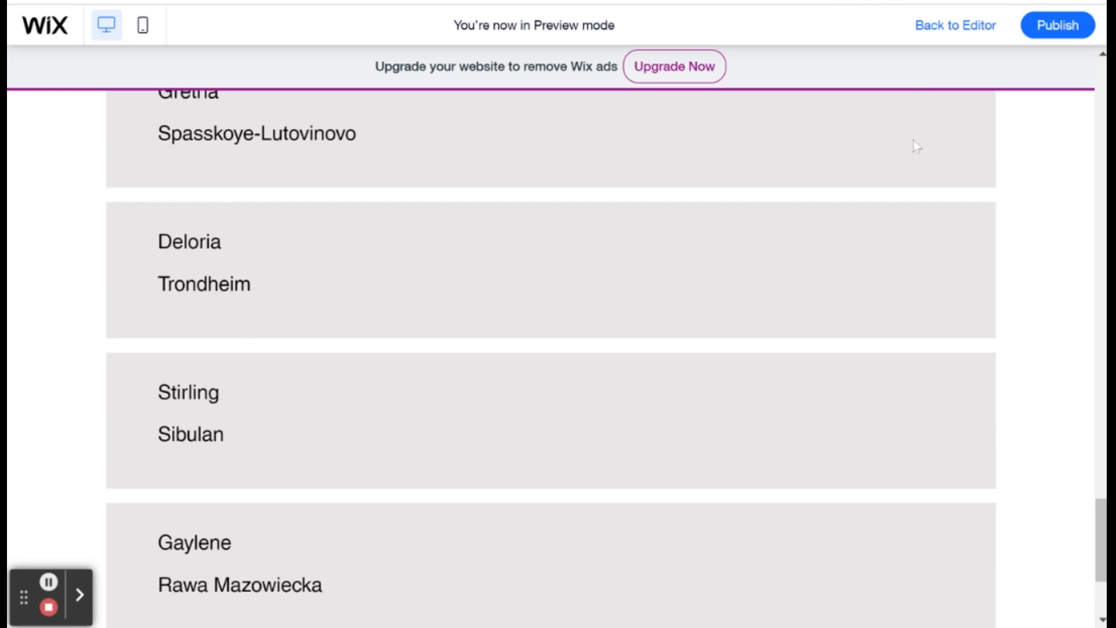
{"action": "left_click", "coordinate": [941, 23]}
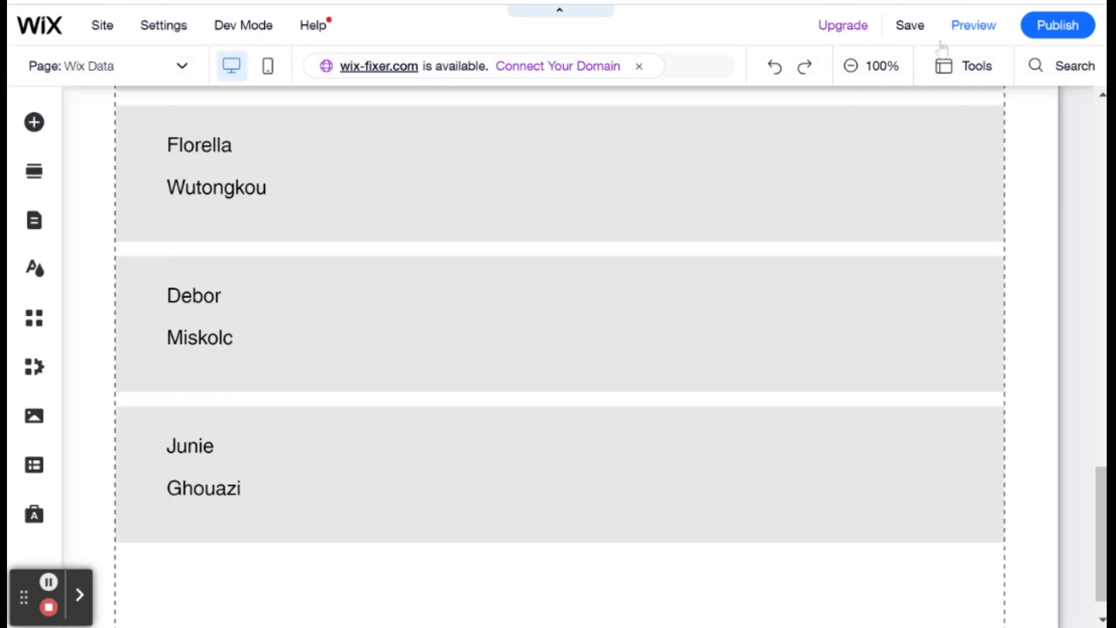
Connect the dropdown's list items to Example Dataset with labels and values from first_name (Text), and check the page in the preview
{"action": "scroll", "coordinate": [708, 381], "scroll_direction": "up", "scroll_amount": 7}
{"action": "scroll", "coordinate": [707, 381], "scroll_direction": "up", "scroll_amount": 15}
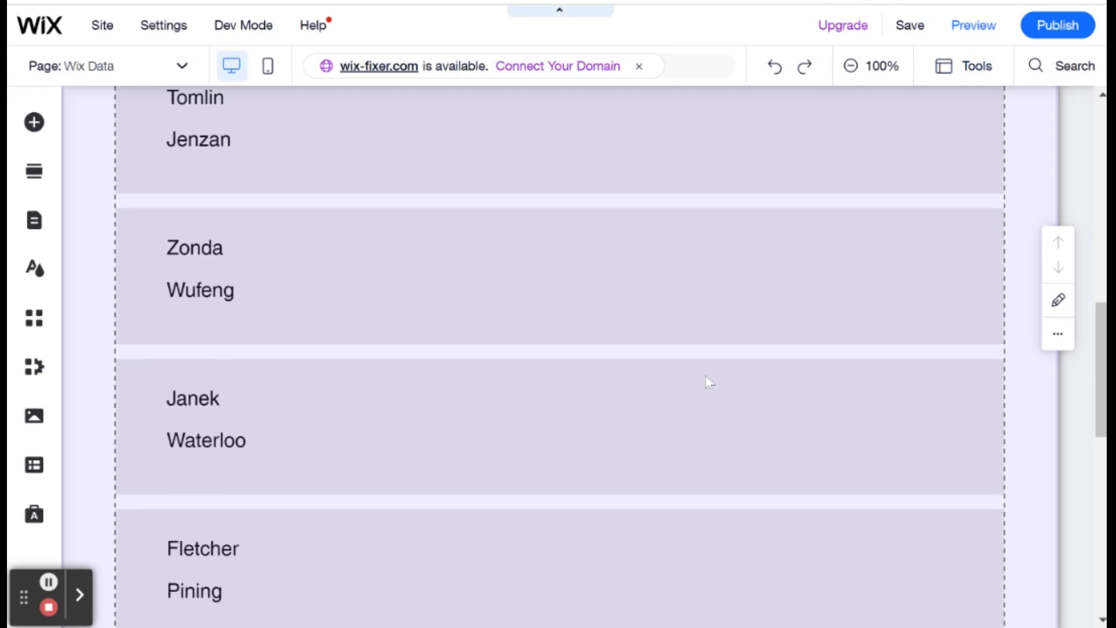
{"action": "scroll", "coordinate": [708, 382], "scroll_direction": "up", "scroll_amount": 4}
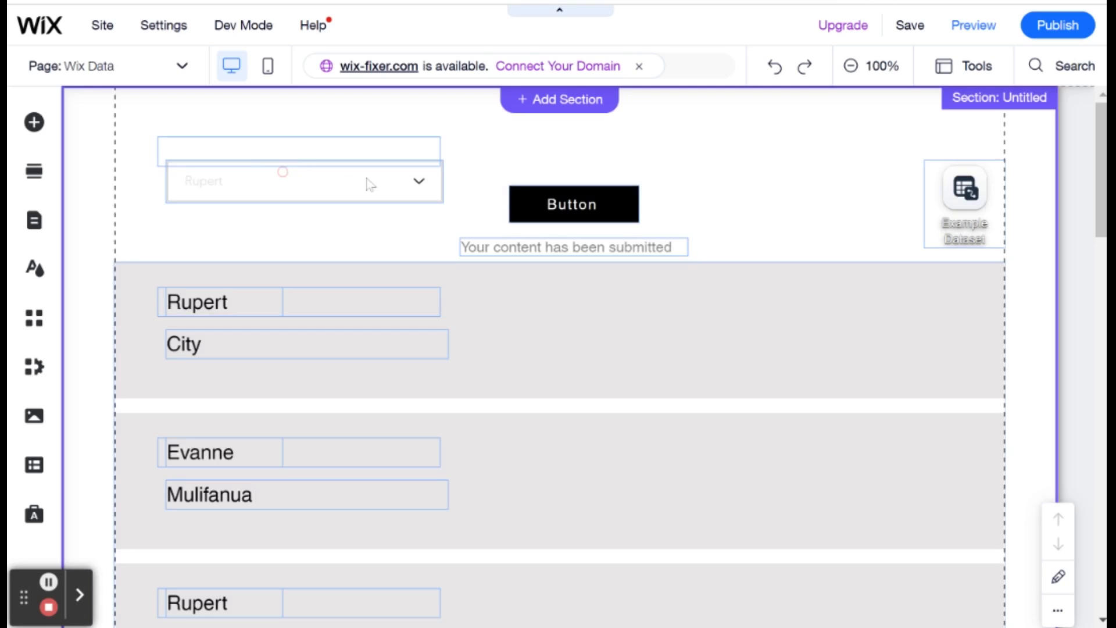
{"action": "left_click", "coordinate": [367, 183]}
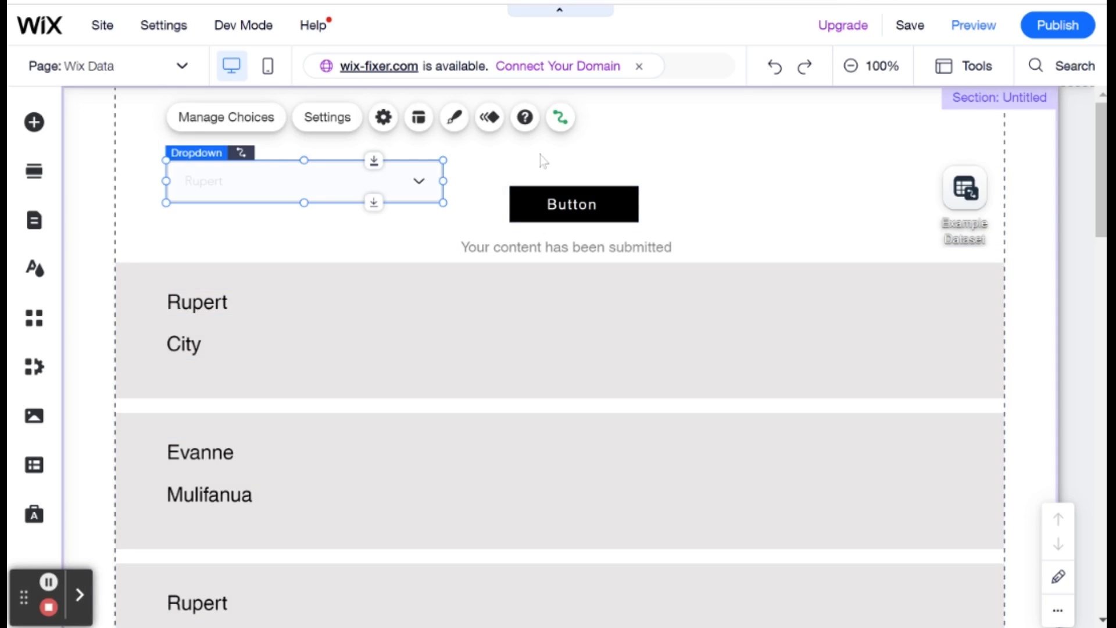
{"action": "left_click", "coordinate": [561, 125]}
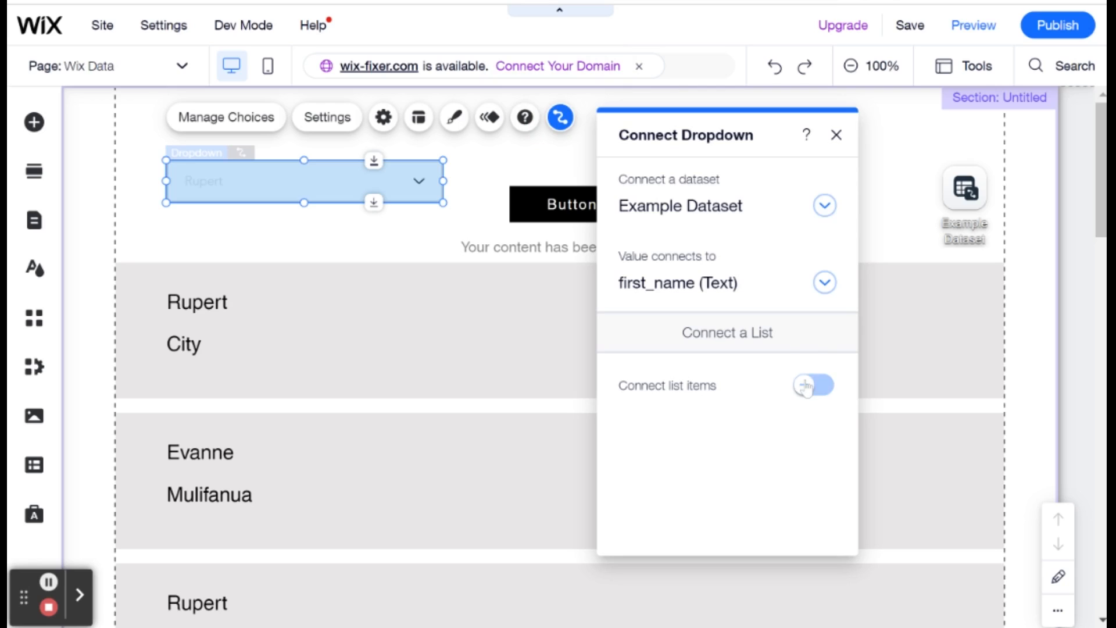
{"action": "left_click", "coordinate": [805, 386]}
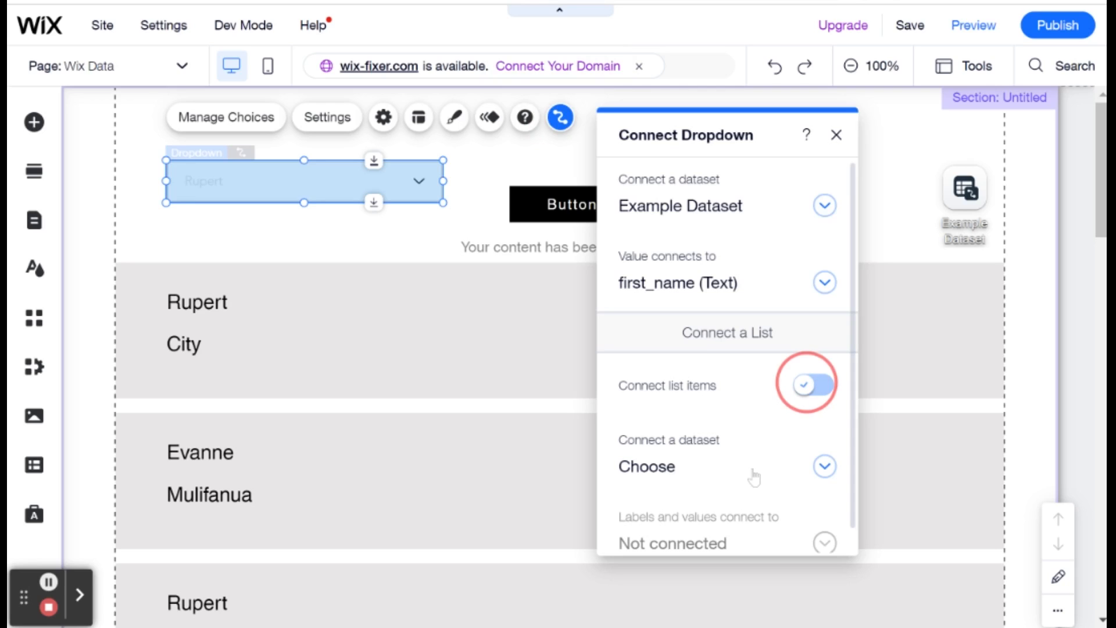
{"action": "scroll", "coordinate": [738, 465], "scroll_direction": "down", "scroll_amount": 1}
{"action": "left_click", "coordinate": [692, 448]}
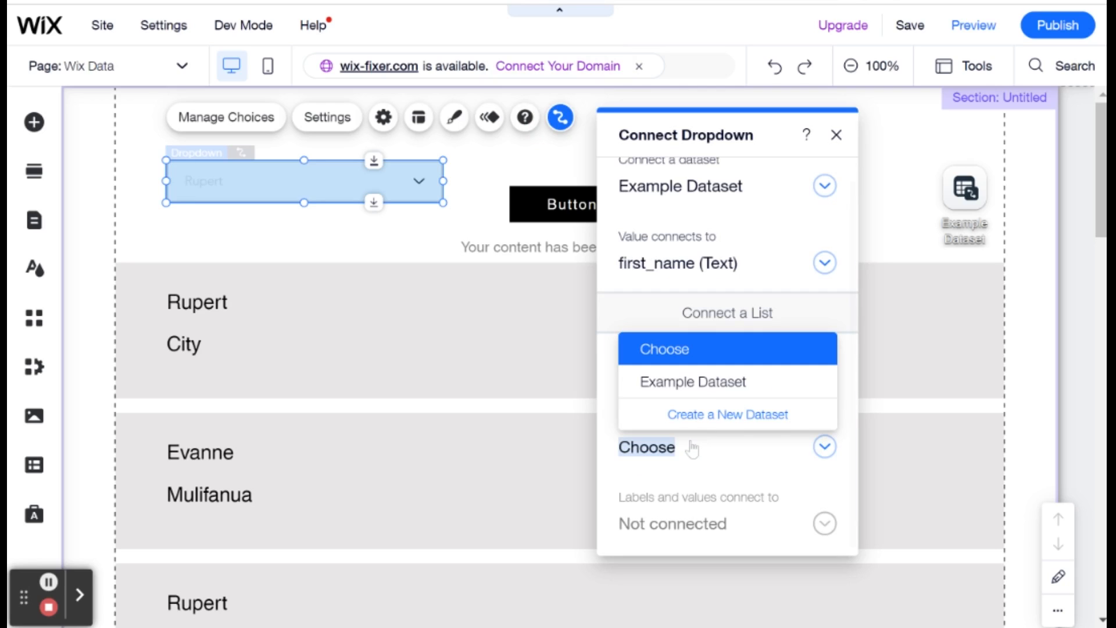
{"action": "left_click", "coordinate": [698, 384]}
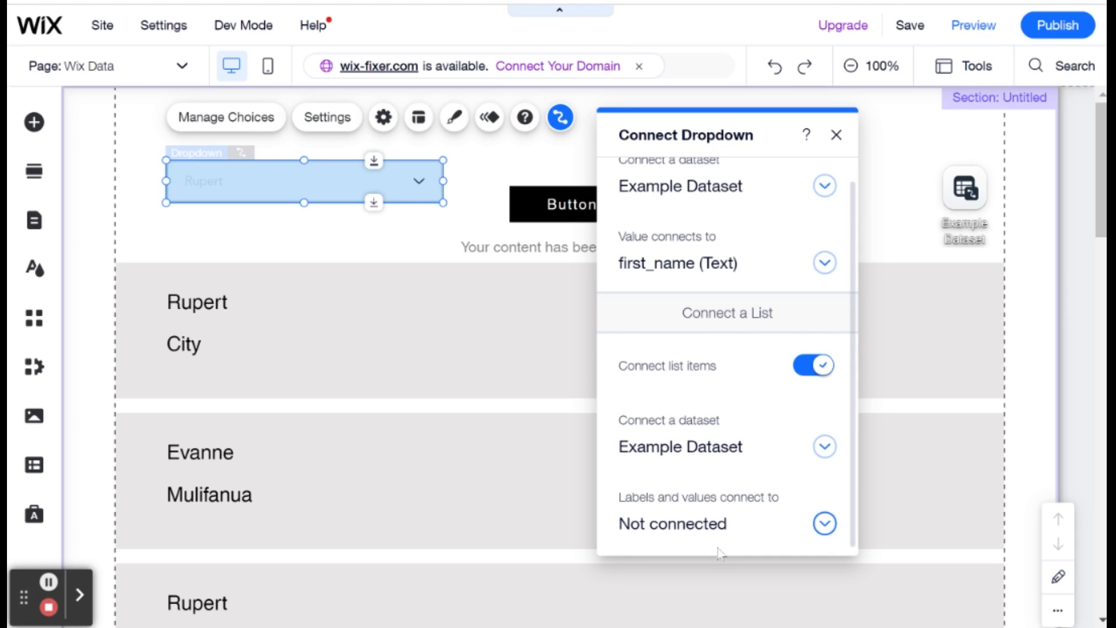
{"action": "left_click", "coordinate": [720, 529]}
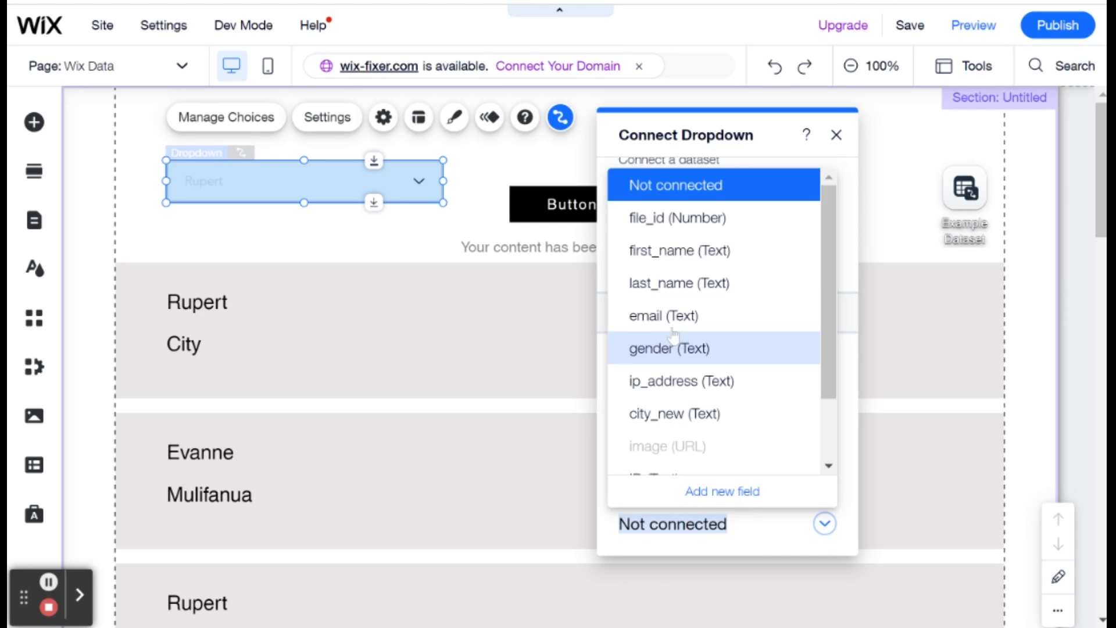
{"action": "left_click", "coordinate": [677, 250]}
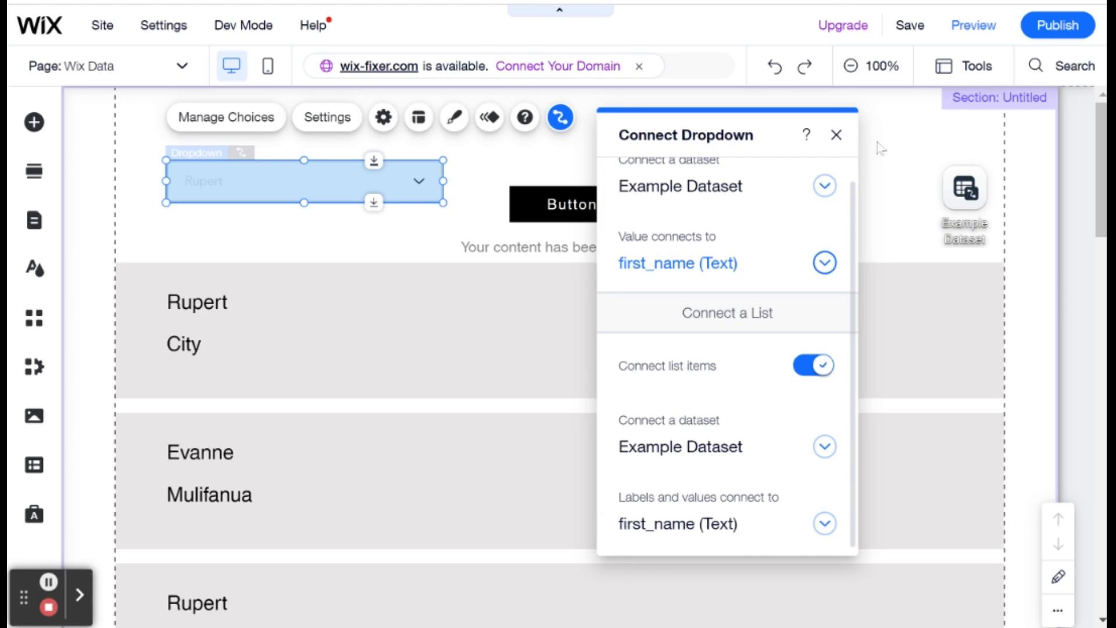
{"action": "left_click", "coordinate": [974, 25]}
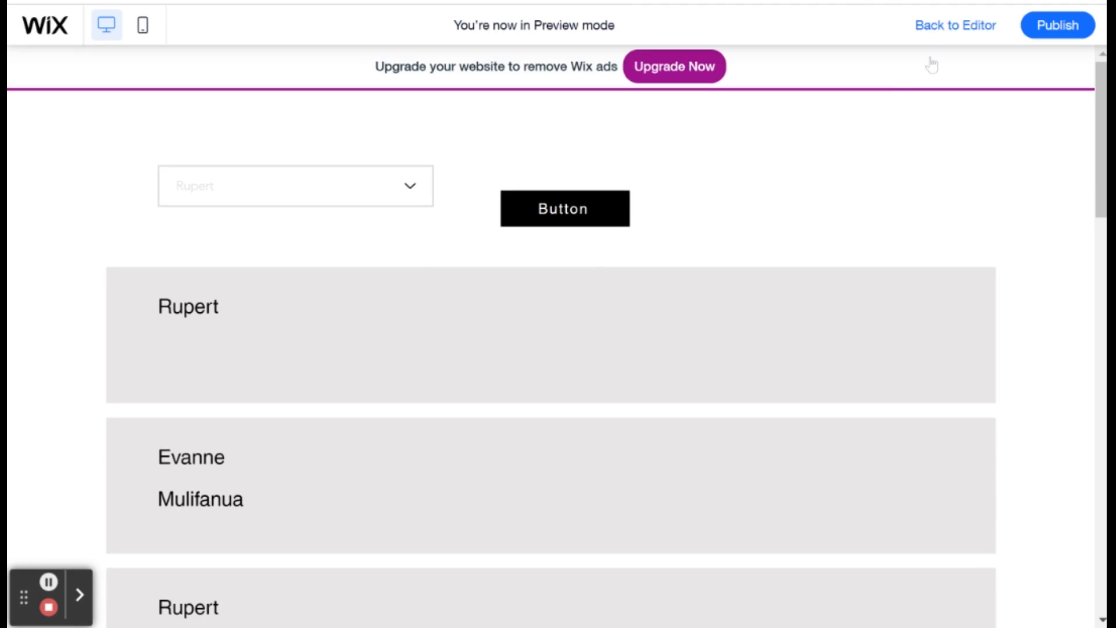
{"action": "left_click", "coordinate": [942, 25]}
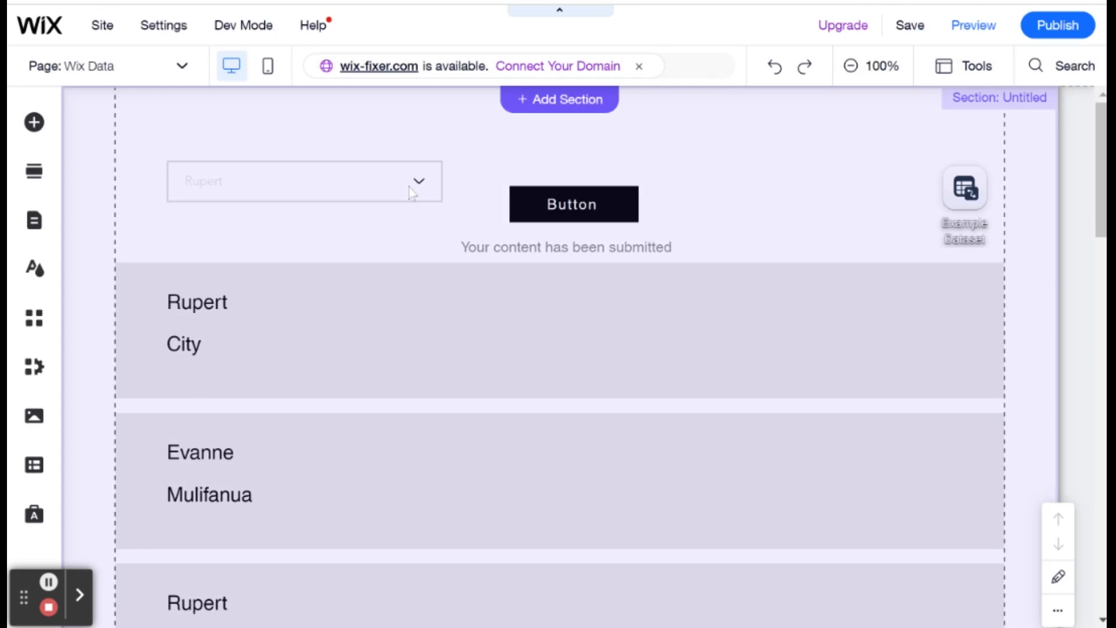
Disconnect the dropdown's value from Example Dataset by resetting its dataset to Choose
{"action": "left_click", "coordinate": [407, 183]}
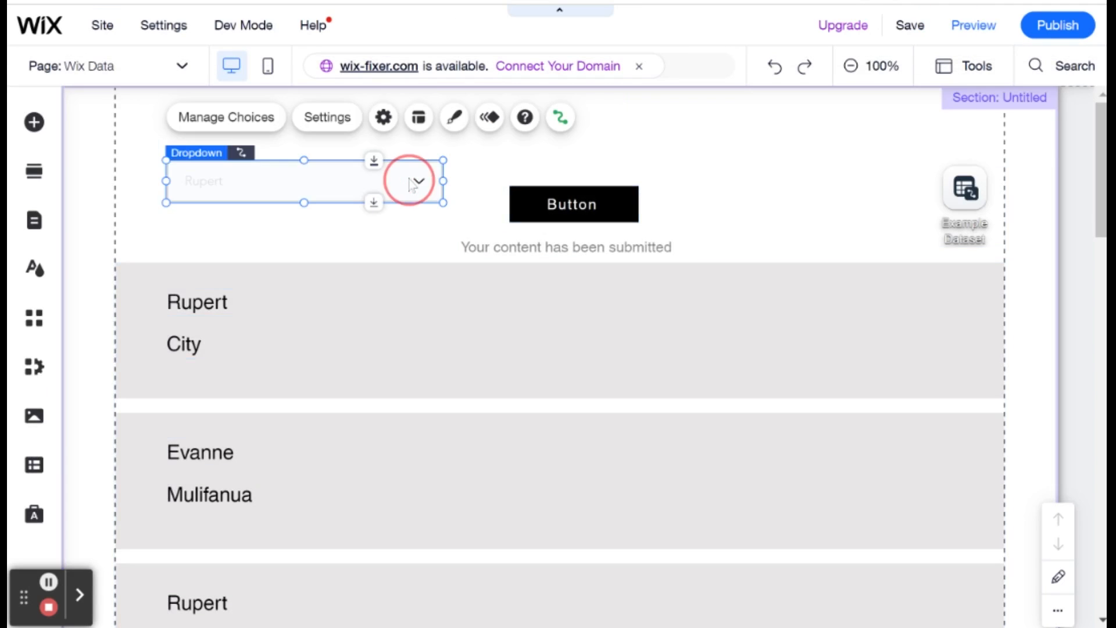
{"action": "left_click", "coordinate": [560, 117]}
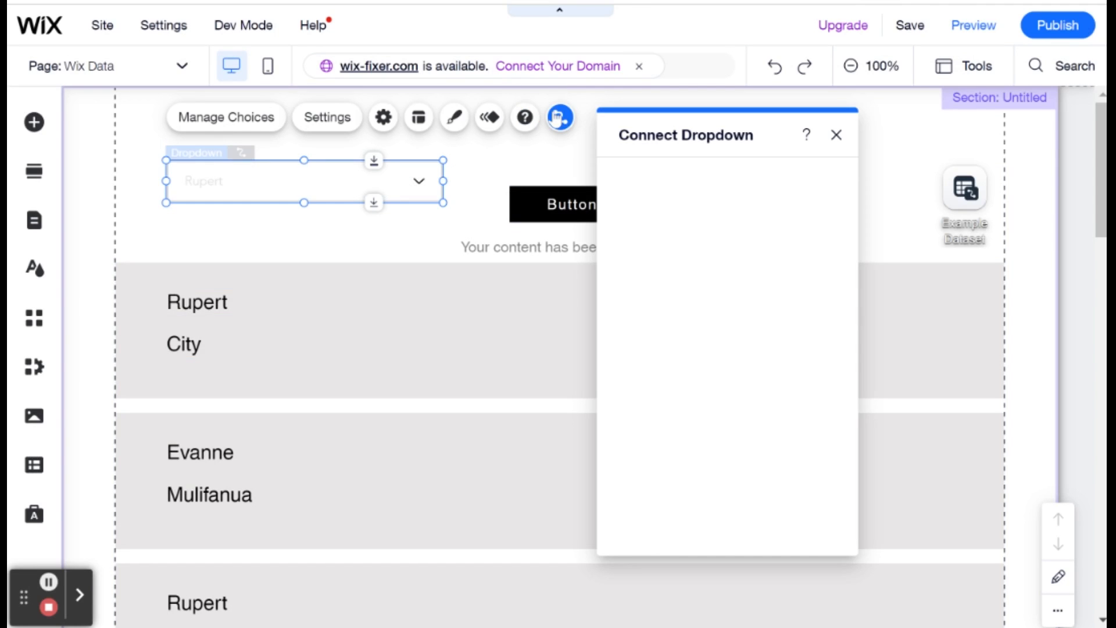
{"action": "left_click", "coordinate": [800, 275]}
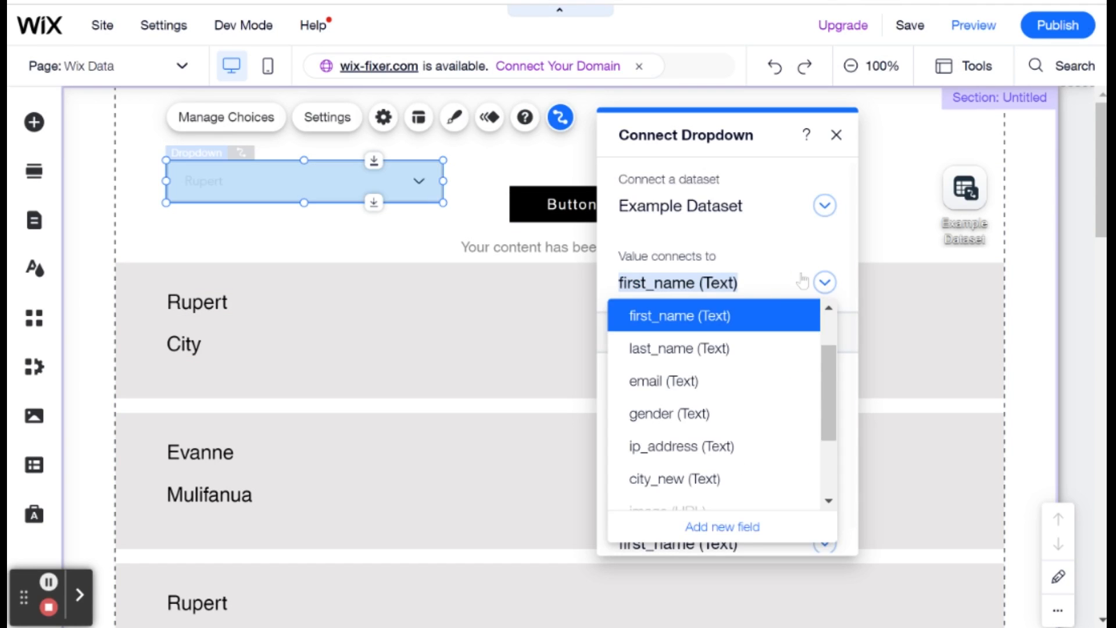
{"action": "left_click", "coordinate": [796, 203]}
{"action": "left_click", "coordinate": [796, 208]}
{"action": "left_click", "coordinate": [755, 235]}
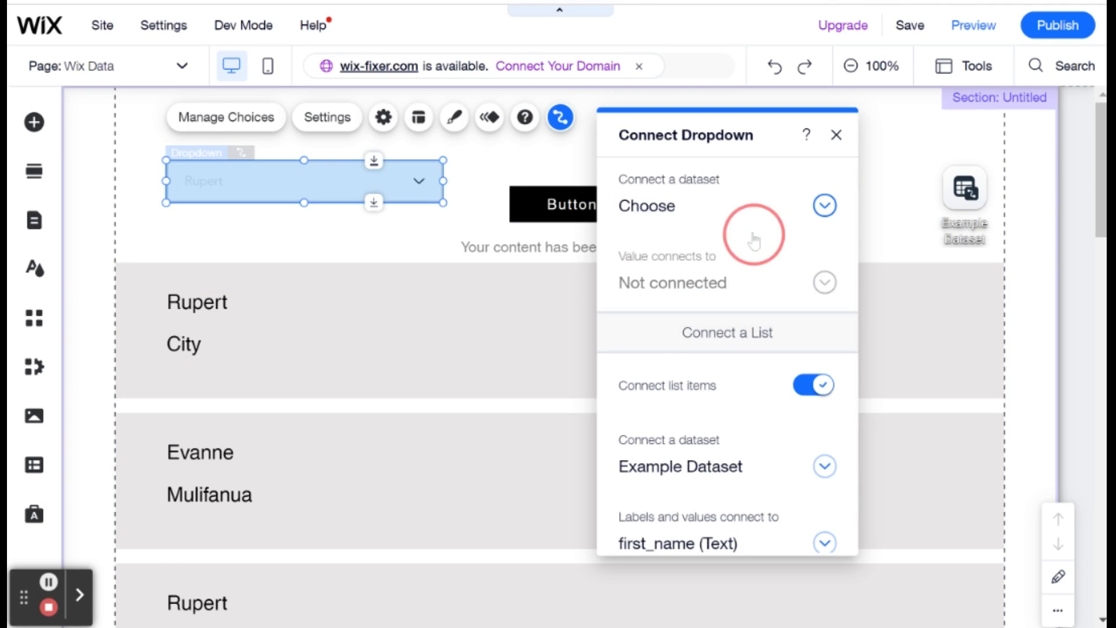
{"action": "left_click", "coordinate": [836, 135]}
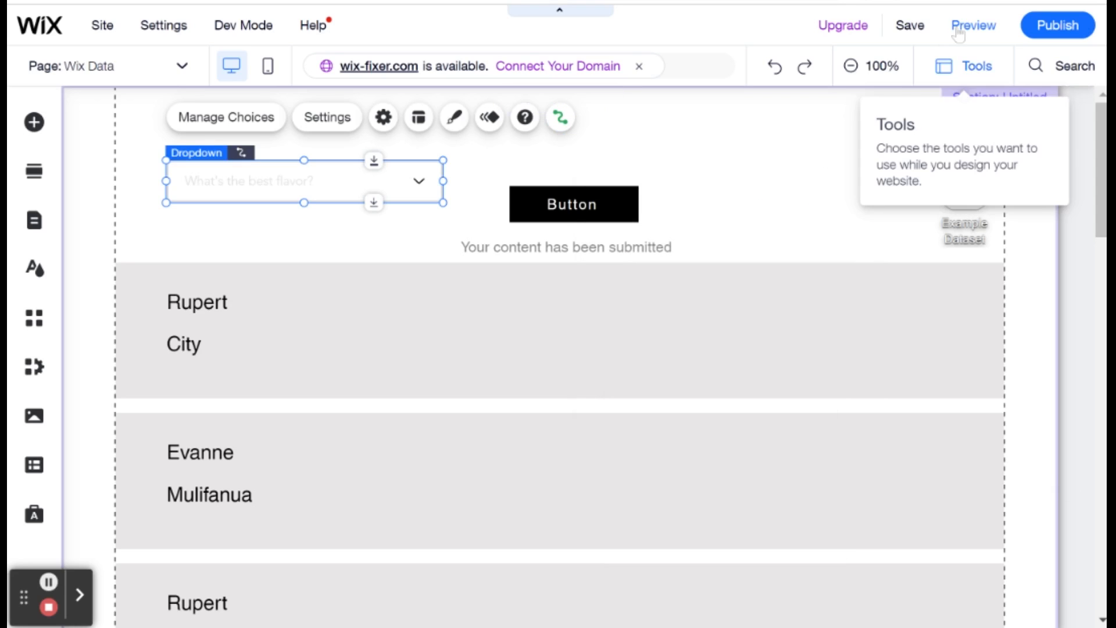
Preview the page, examine the choices listed in the dropdown, and return to the editor
{"action": "left_click", "coordinate": [966, 26]}
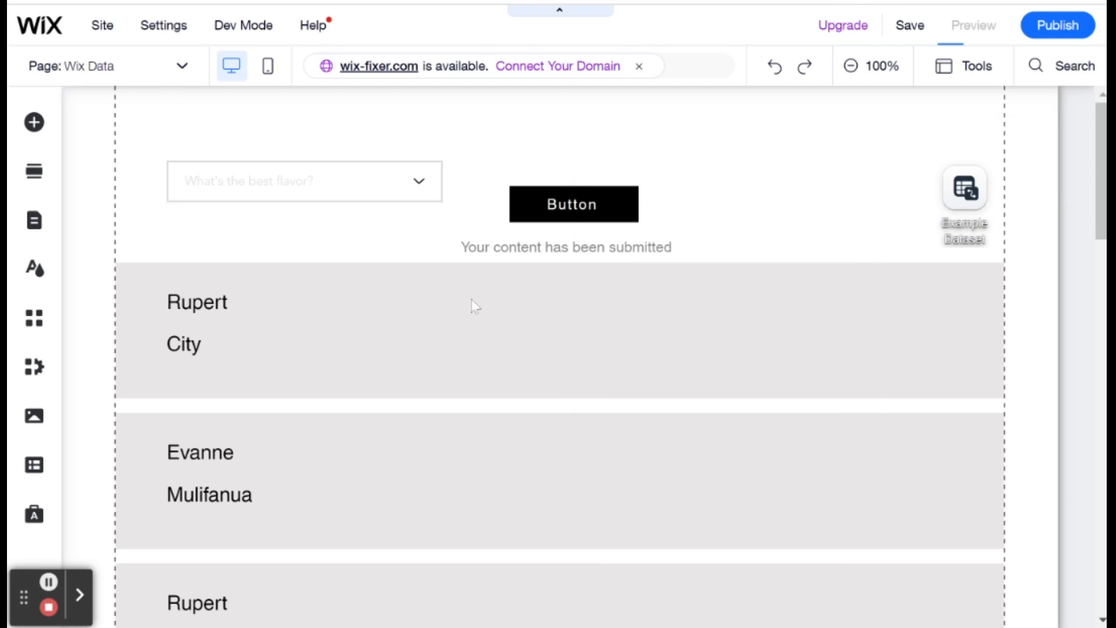
{"action": "left_click", "coordinate": [412, 195]}
{"action": "scroll", "coordinate": [288, 264], "scroll_direction": "down", "scroll_amount": 10}
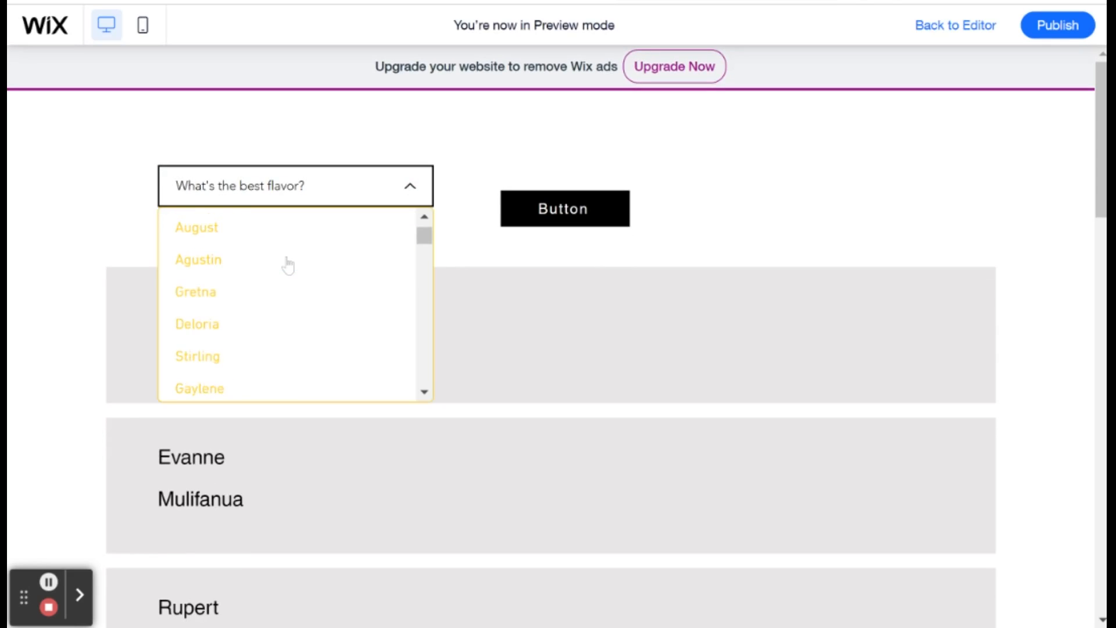
{"action": "scroll", "coordinate": [288, 268], "scroll_direction": "down", "scroll_amount": 10}
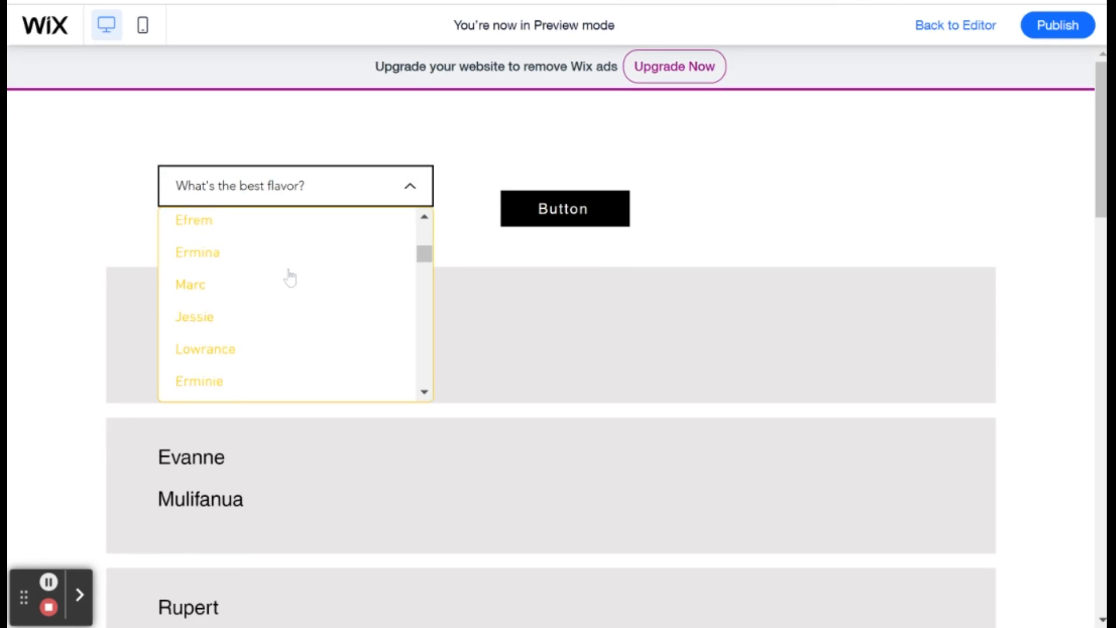
{"action": "scroll", "coordinate": [289, 277], "scroll_direction": "down", "scroll_amount": 8}
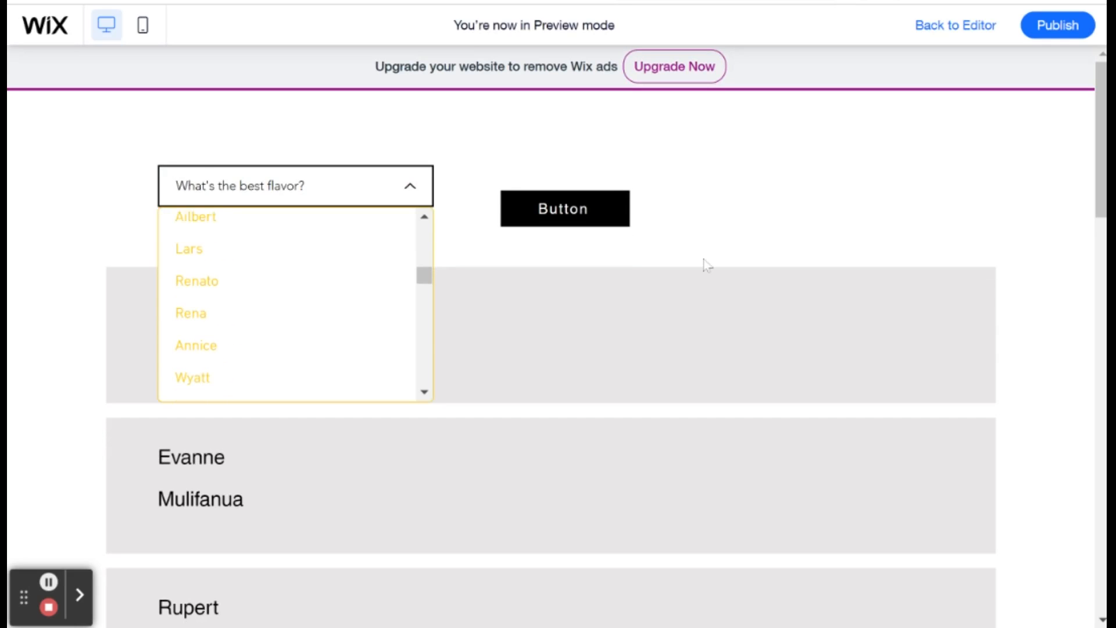
{"action": "scroll", "coordinate": [705, 261], "scroll_direction": "down", "scroll_amount": 1}
{"action": "left_click", "coordinate": [971, 34]}
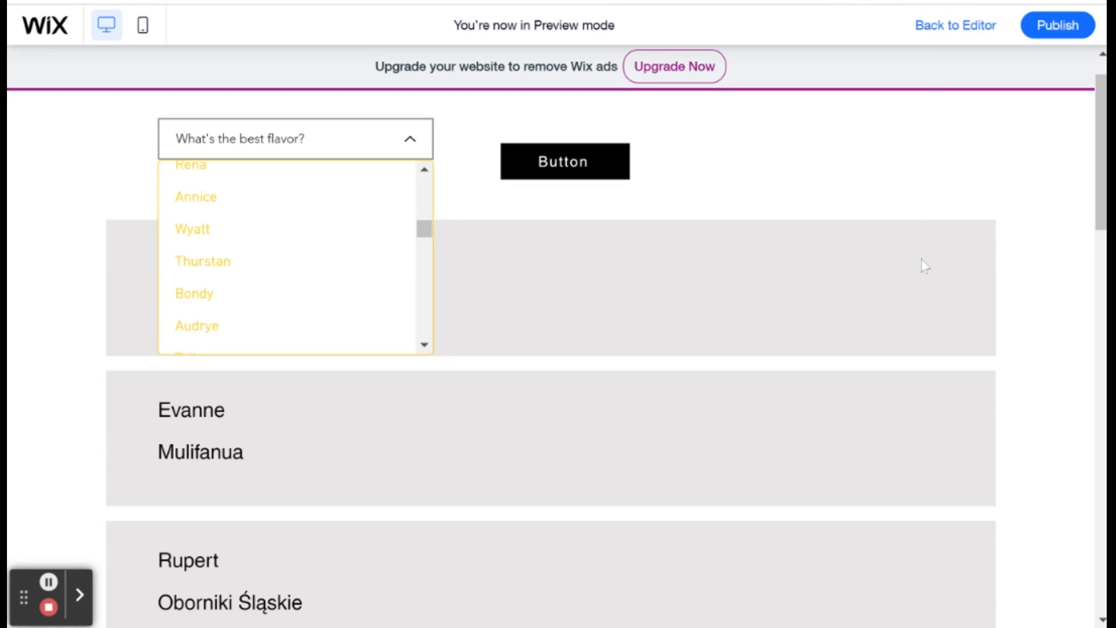